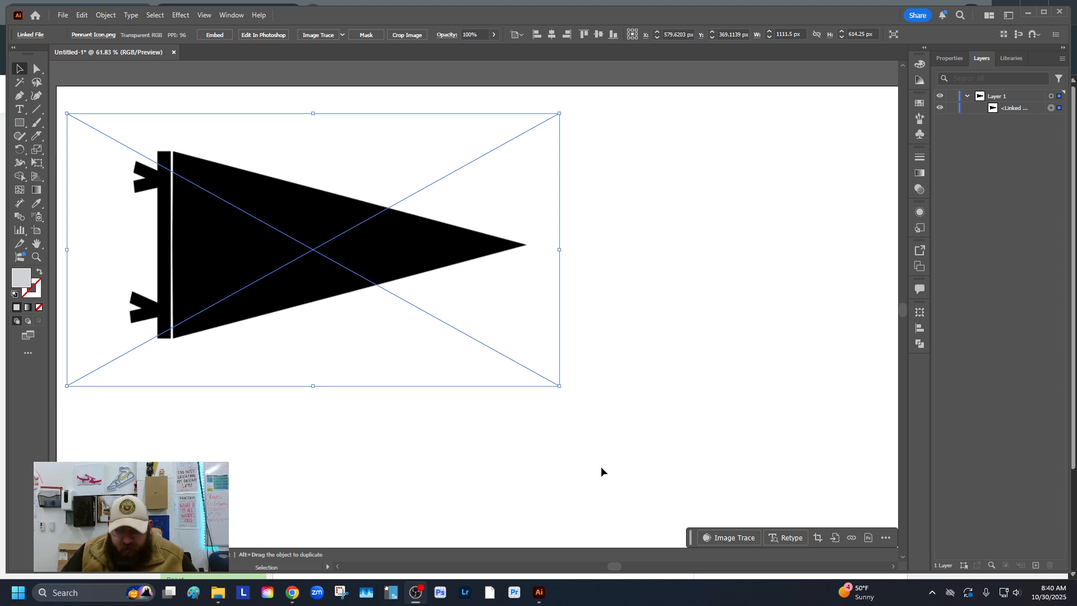
{"action": "left_click", "coordinate": [379, 471]}
{"action": "key", "text": "z"}
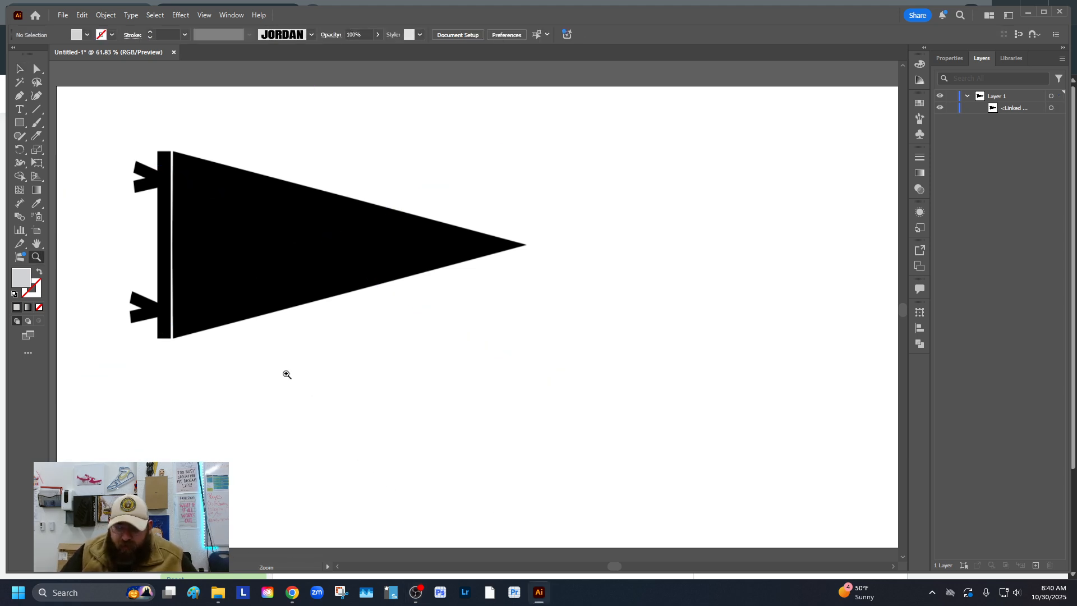
{"action": "left_click", "coordinate": [279, 368], "text": "alt"}
{"action": "left_click", "coordinate": [432, 418], "text": "alt"}
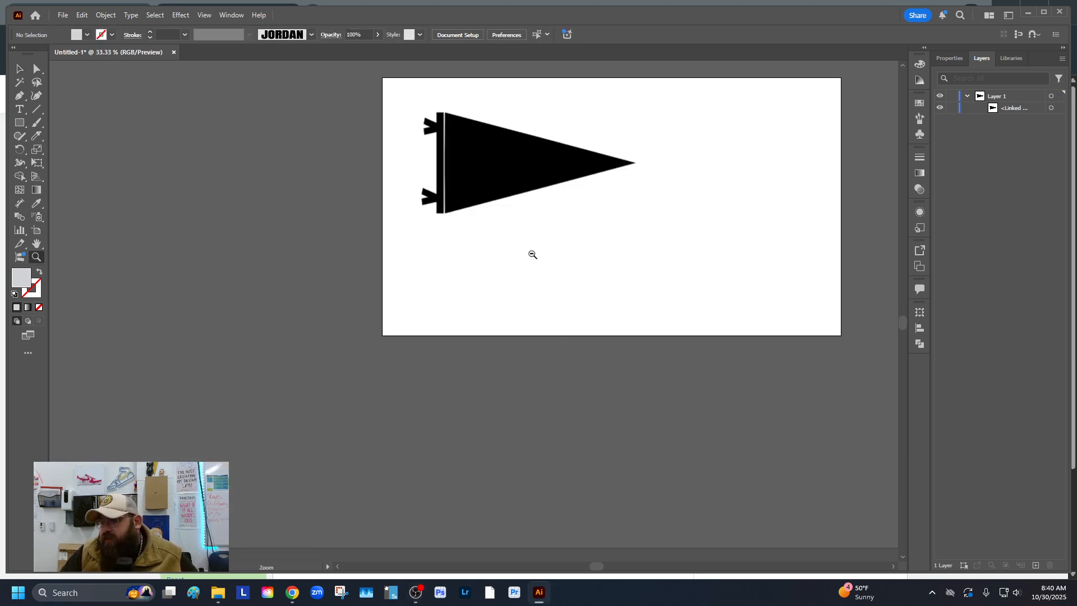
{"action": "scroll", "coordinate": [532, 254], "scroll_direction": "up", "scroll_amount": 3}
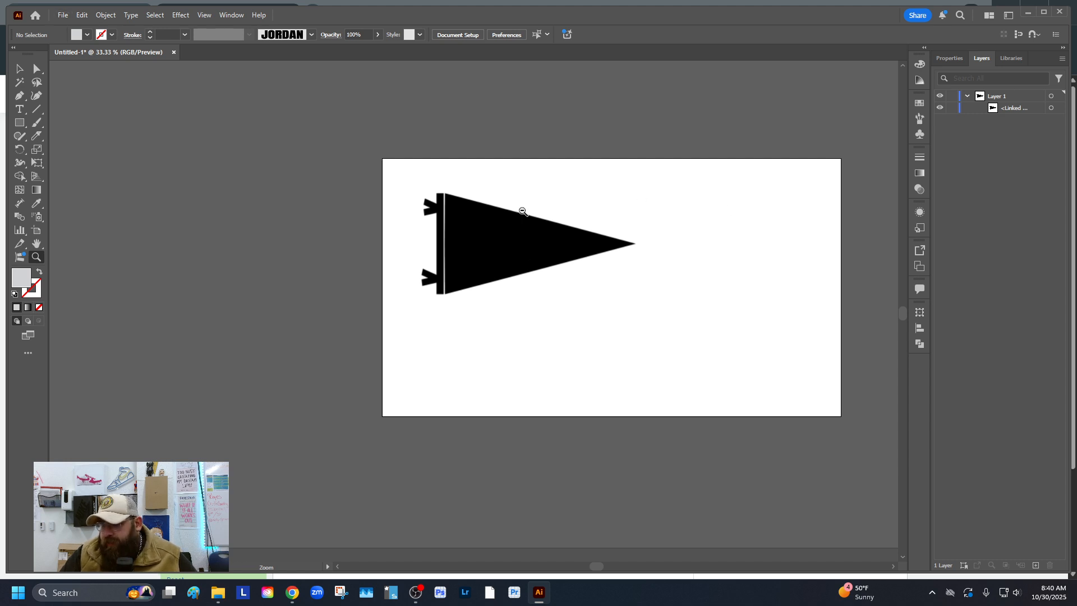
{"action": "left_click", "coordinate": [491, 340], "text": "alt"}
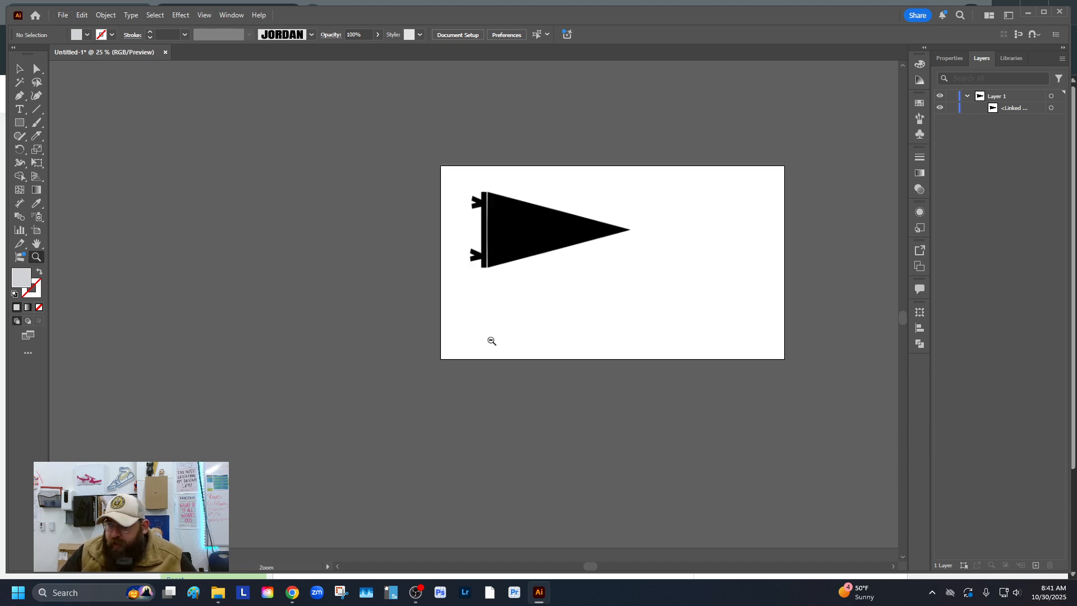
{"action": "left_click", "coordinate": [541, 281], "text": "alt"}
{"action": "left_click", "coordinate": [505, 282], "text": "alt"}
{"action": "left_click", "coordinate": [444, 337]}
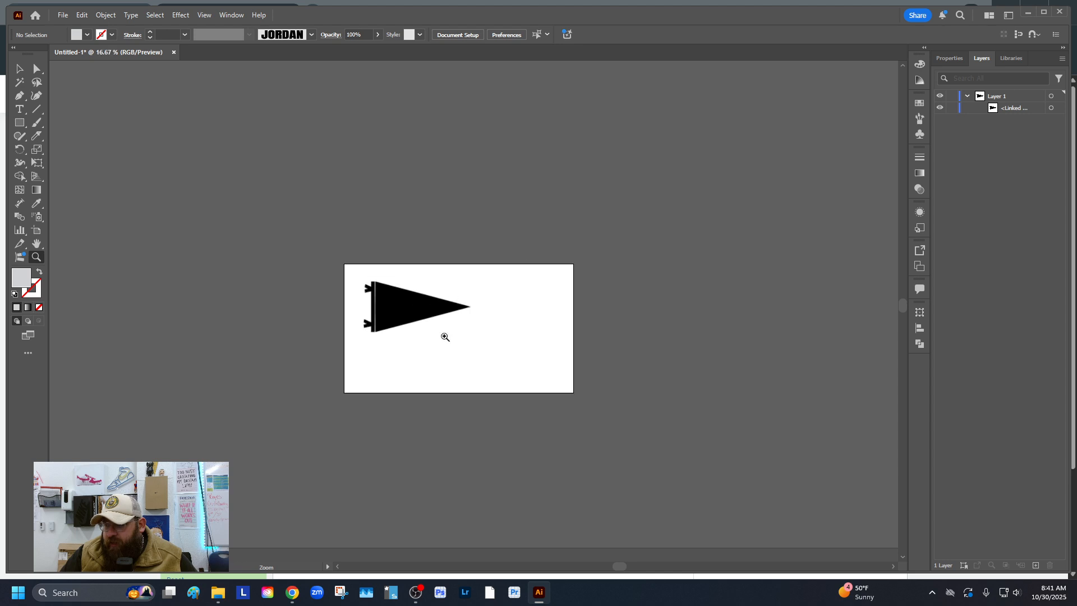
{"action": "left_click", "coordinate": [446, 339]}
{"action": "left_click", "coordinate": [455, 303]}
{"action": "left_click", "coordinate": [507, 231]}
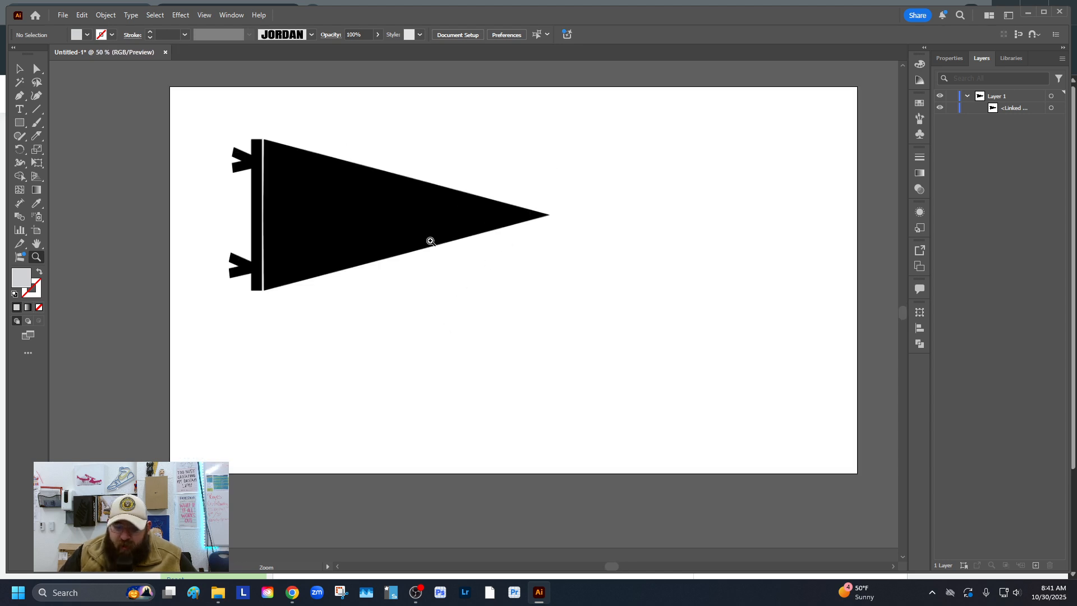
Move the linked pennant image off the artboard, placing it directly above, and keep it selected.
{"action": "left_click", "coordinate": [430, 240], "text": "alt"}
{"action": "left_click", "coordinate": [424, 282], "text": "alt"}
{"action": "left_click", "coordinate": [24, 68]}
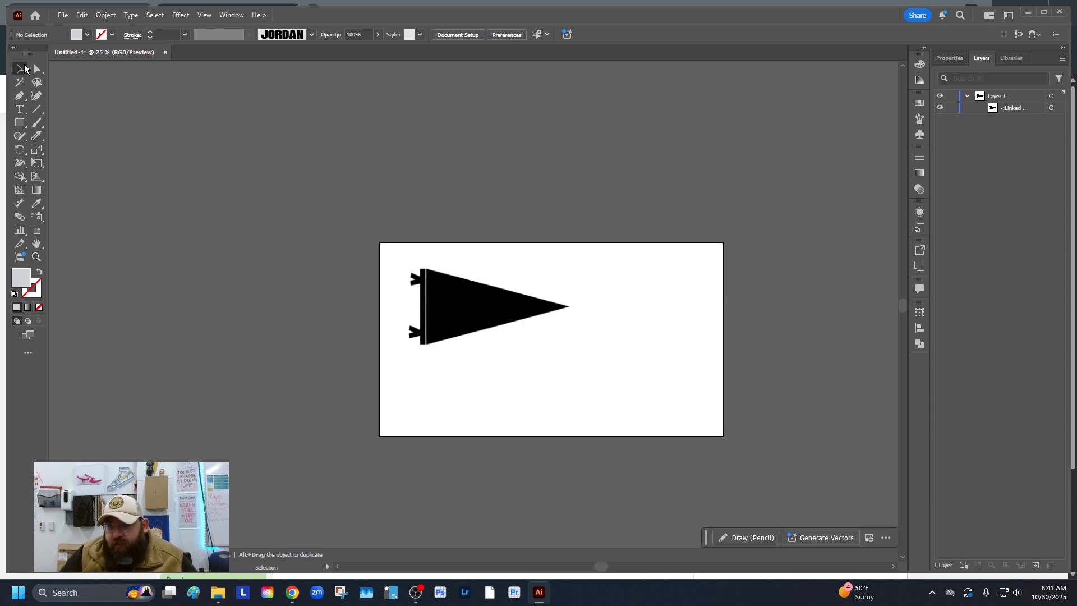
{"action": "left_click_drag", "start_coordinate": [507, 311], "coordinate": [517, 175]}
{"action": "left_click", "coordinate": [502, 298]}
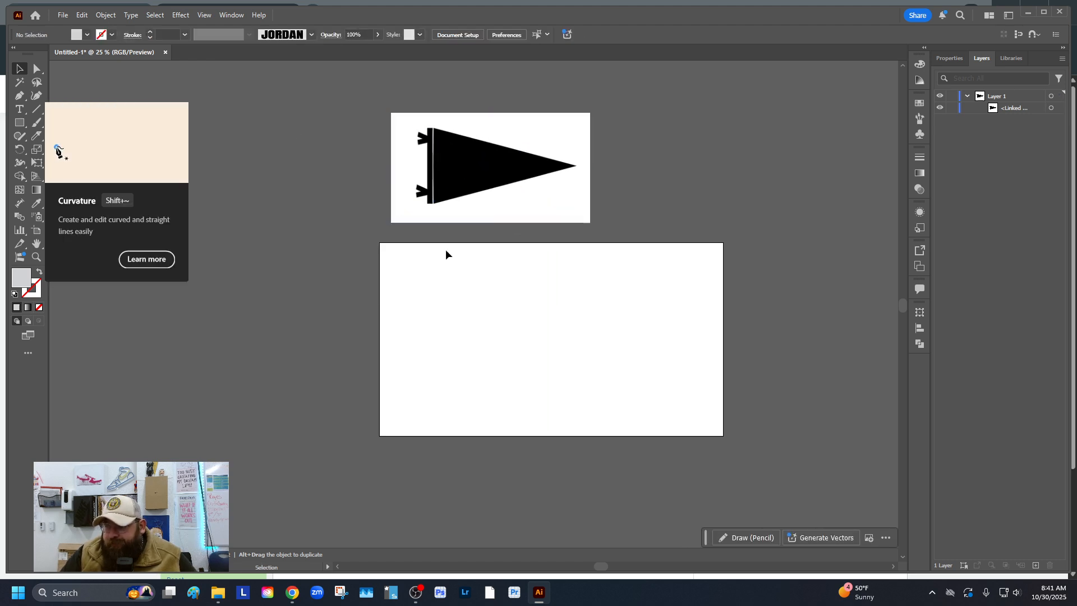
{"action": "left_click", "coordinate": [470, 162]}
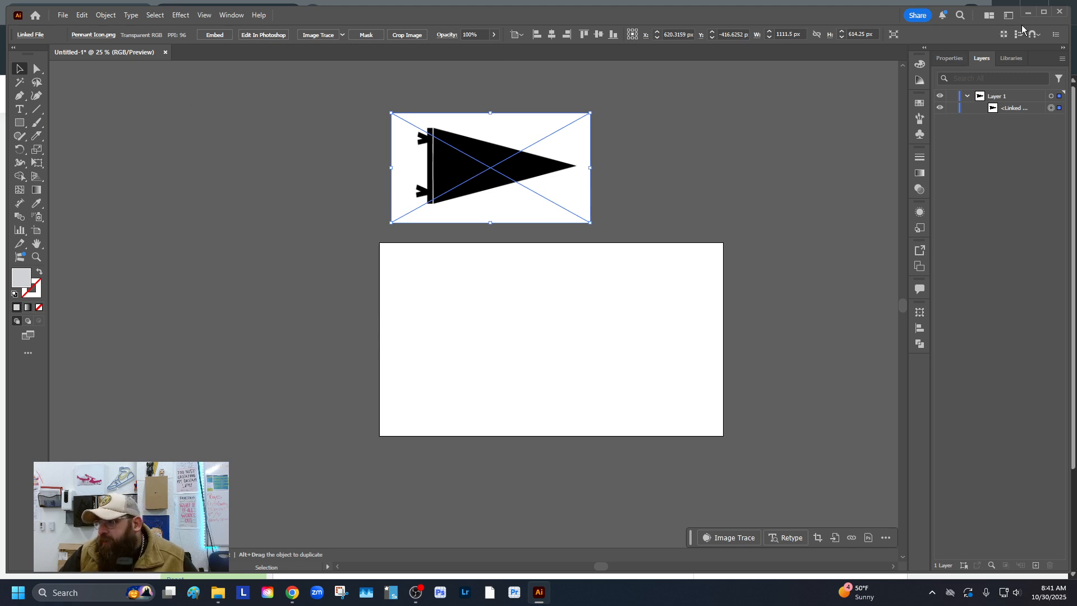
Maximize the window and open the Image Trace settings, placing them beside the enlarged pennant image.
{"action": "left_click", "coordinate": [1044, 12]}
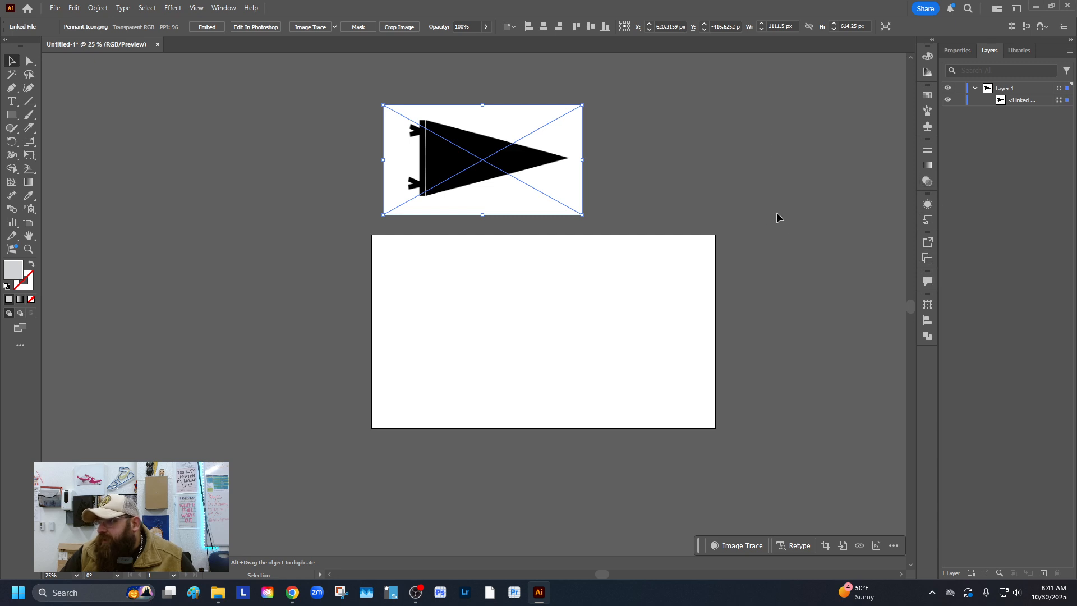
{"action": "left_click", "coordinate": [222, 9]}
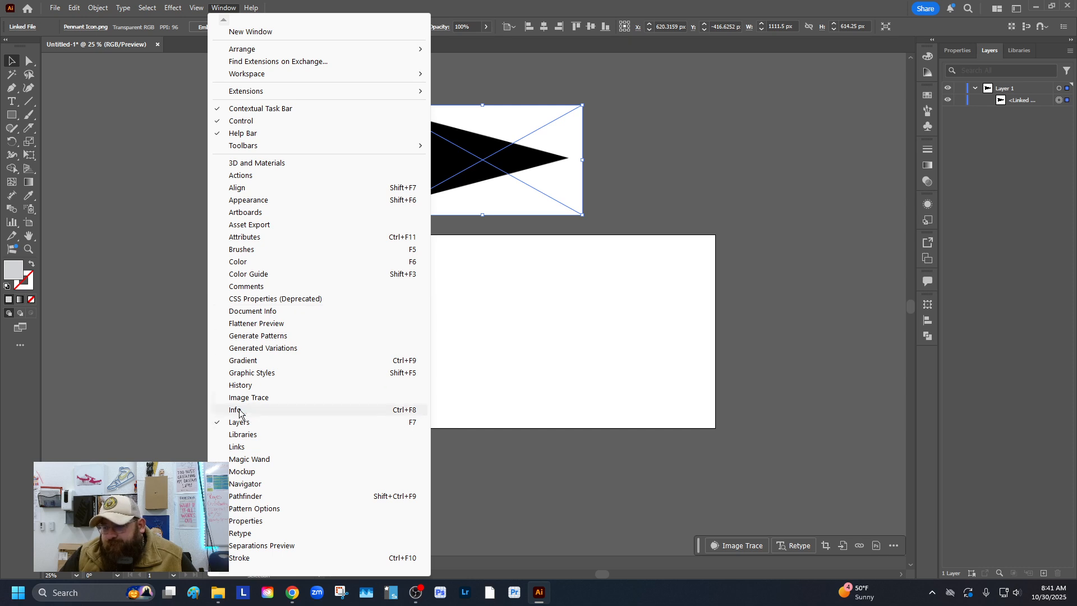
{"action": "left_click", "coordinate": [258, 397]}
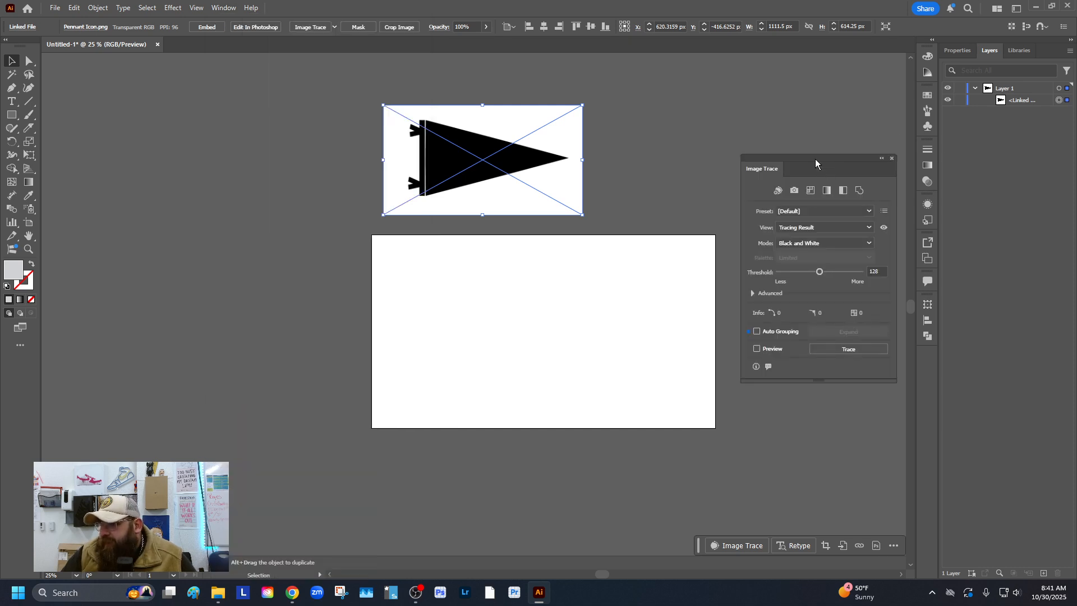
{"action": "left_click_drag", "start_coordinate": [816, 160], "coordinate": [675, 95]}
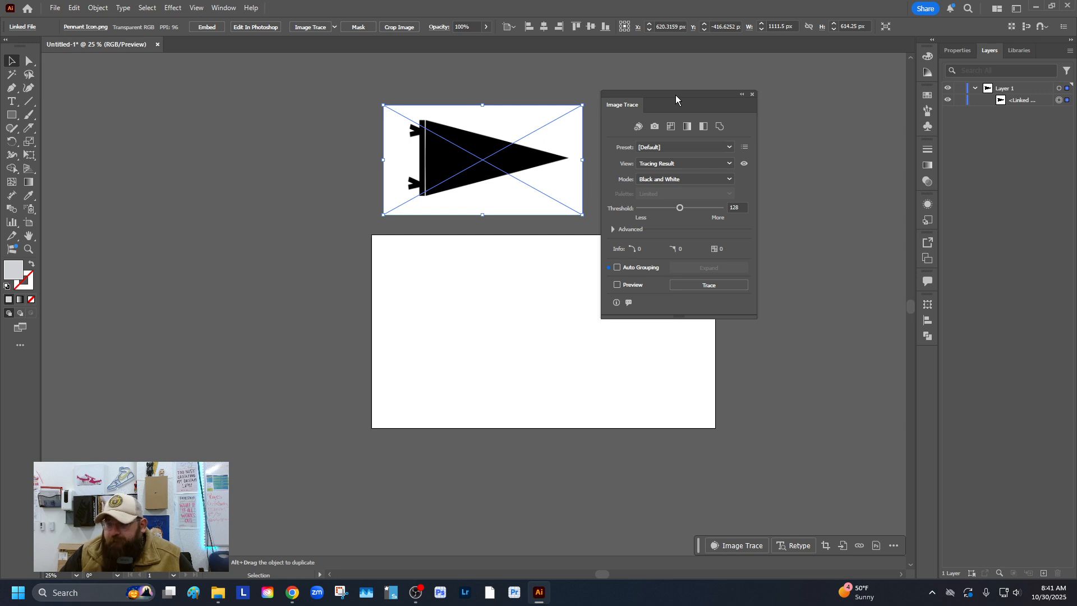
{"action": "key", "text": "z"}
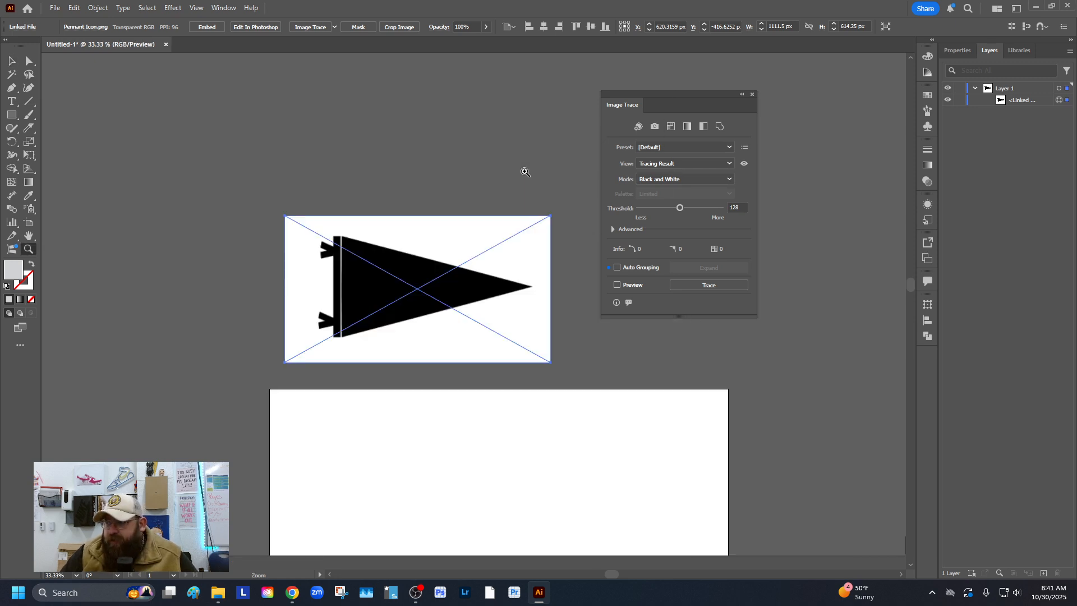
{"action": "left_click", "coordinate": [524, 168]}
{"action": "left_click", "coordinate": [409, 322]}
{"action": "mouse_move", "coordinate": [679, 98]}
{"action": "left_mouse_down"}
{"action": "mouse_move", "coordinate": [774, 135]}
{"action": "mouse_move", "coordinate": [768, 147]}
{"action": "left_mouse_up"}
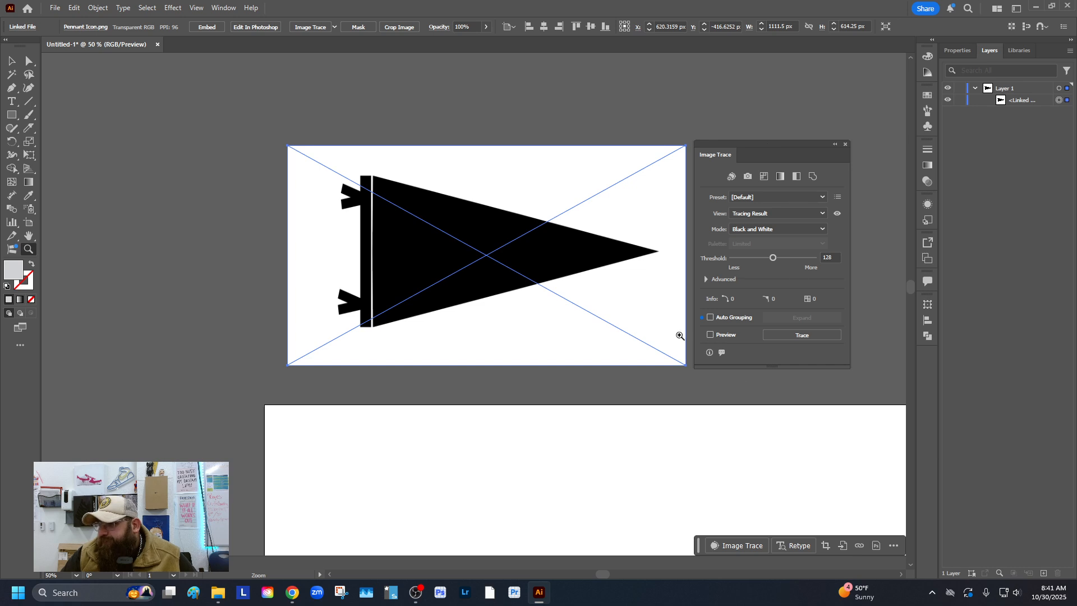
Trace the pennant image with the Black and White Logo preset and expand the result.
{"action": "left_click", "coordinate": [755, 197]}
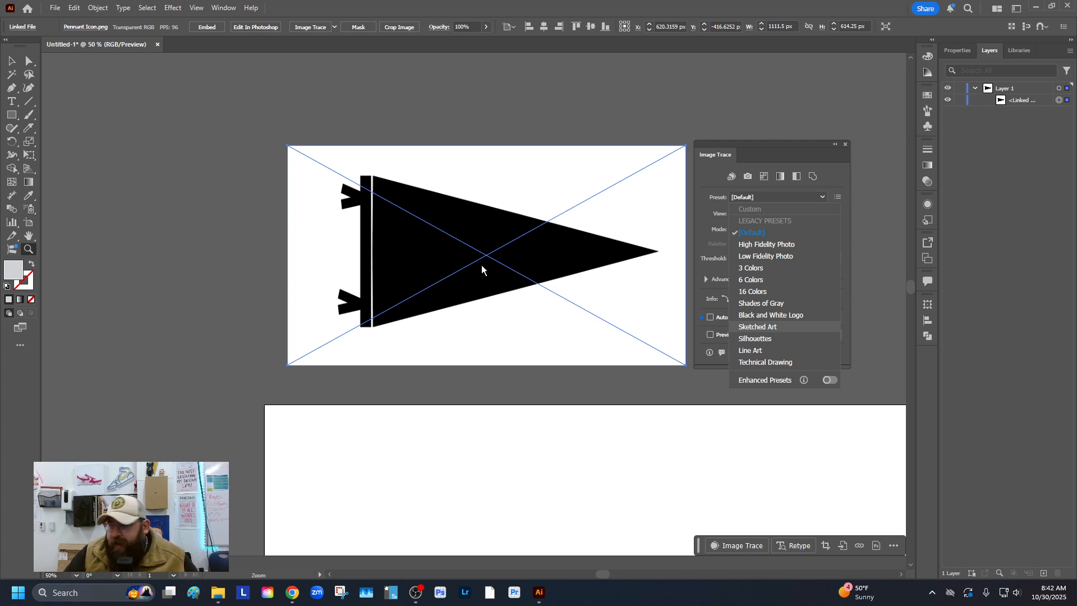
{"action": "left_click", "coordinate": [784, 316]}
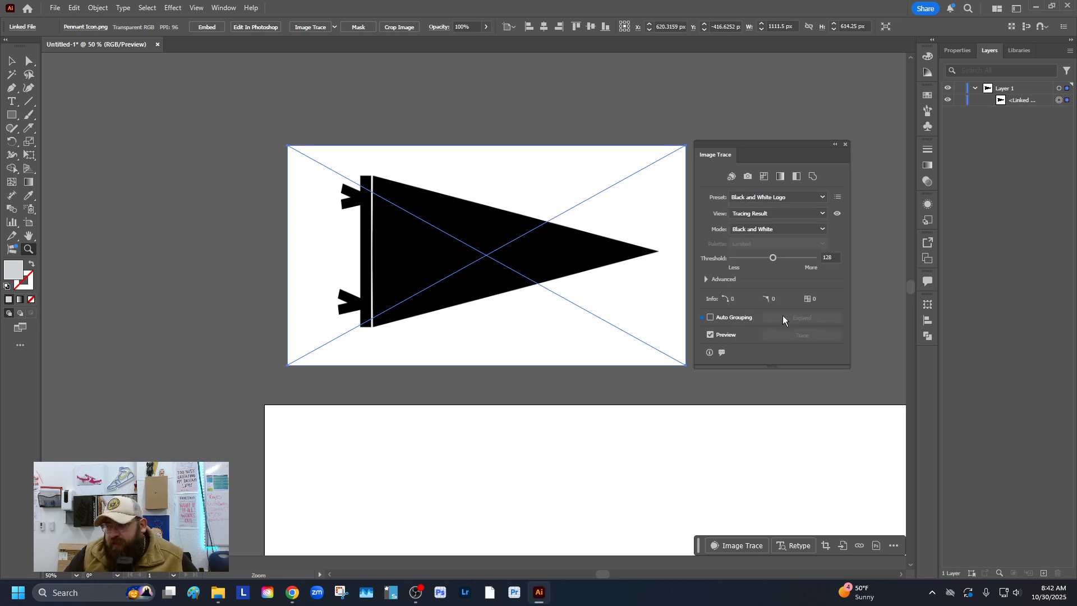
{"action": "left_click", "coordinate": [800, 318]}
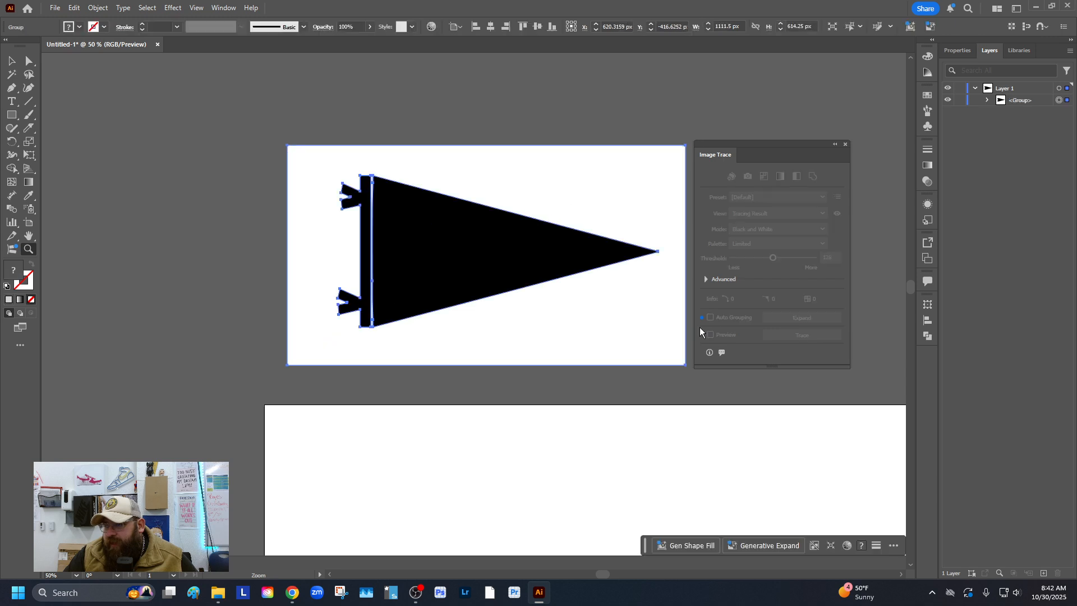
Delete the white background from the expanded tracing and undo back to the unexpanded image trace.
{"action": "left_click", "coordinate": [29, 60]}
{"action": "left_click", "coordinate": [64, 102]}
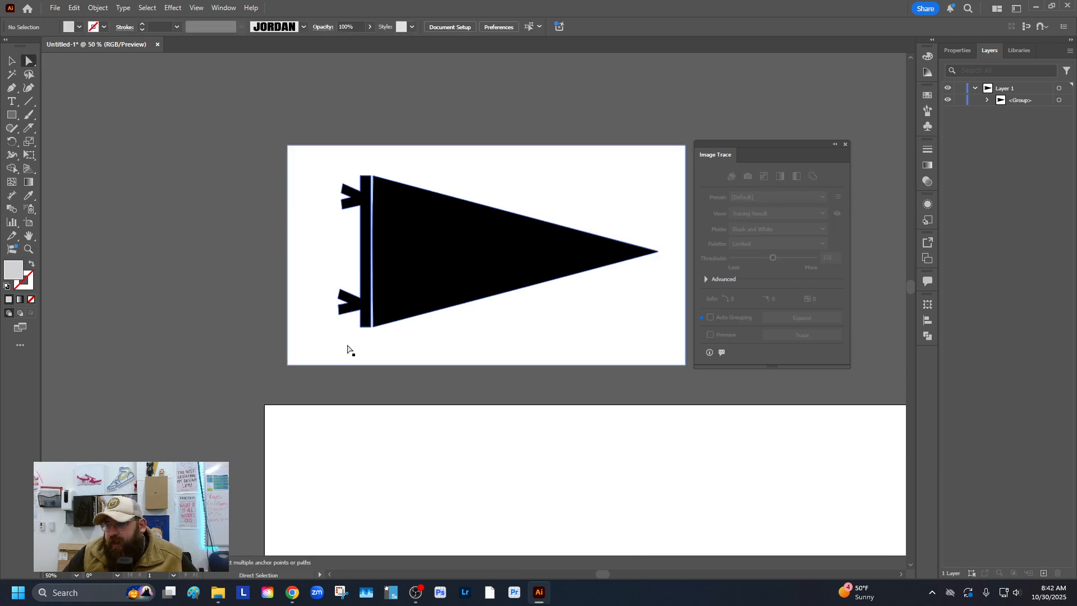
{"action": "left_click", "coordinate": [547, 318]}
{"action": "key", "text": "Delete"}
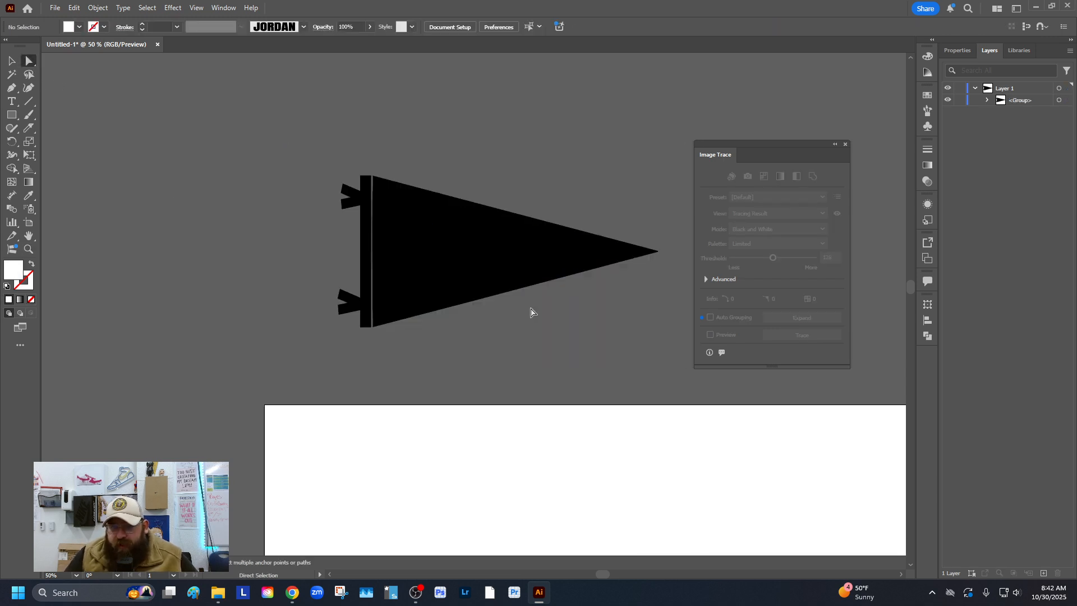
{"action": "key", "text": "ctrl+z"}
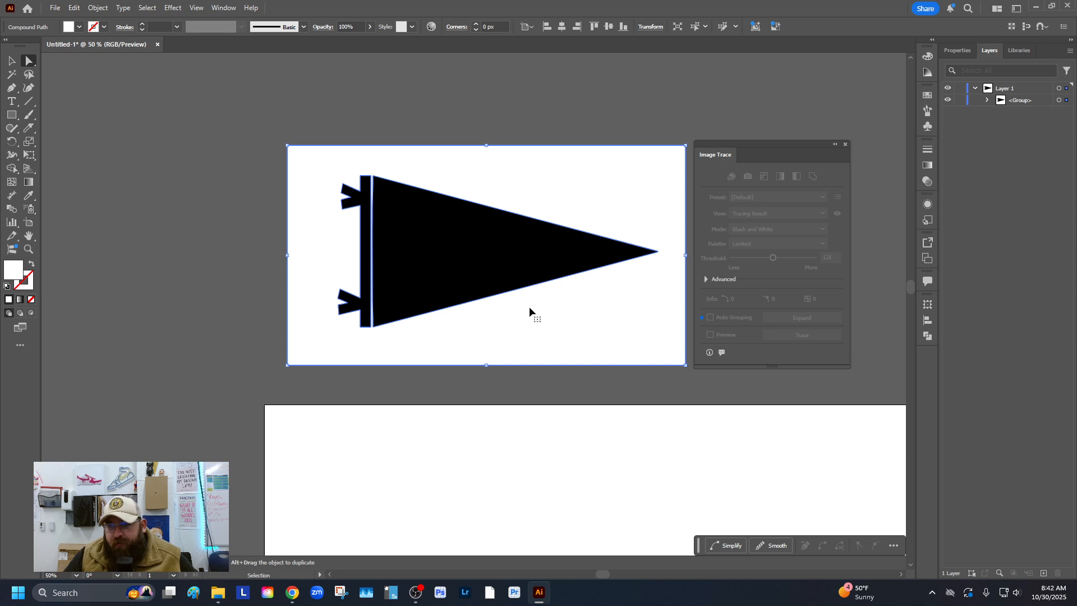
{"action": "key", "text": "ctrl+z"}
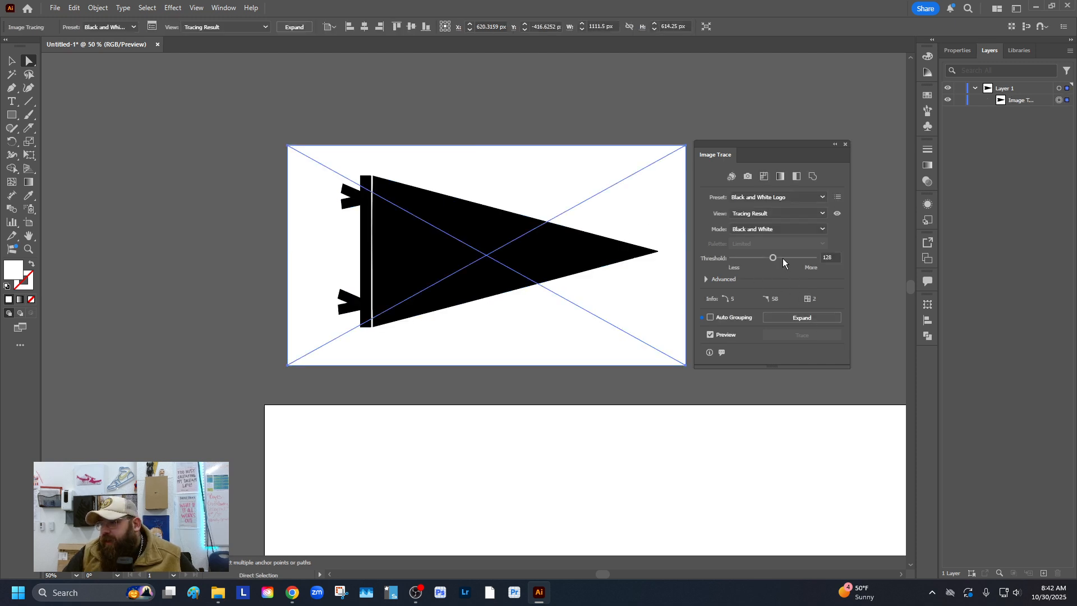
Switch the pennant's image trace to the Silhouettes preset and expand it into vector paths.
{"action": "left_click", "coordinate": [751, 196]}
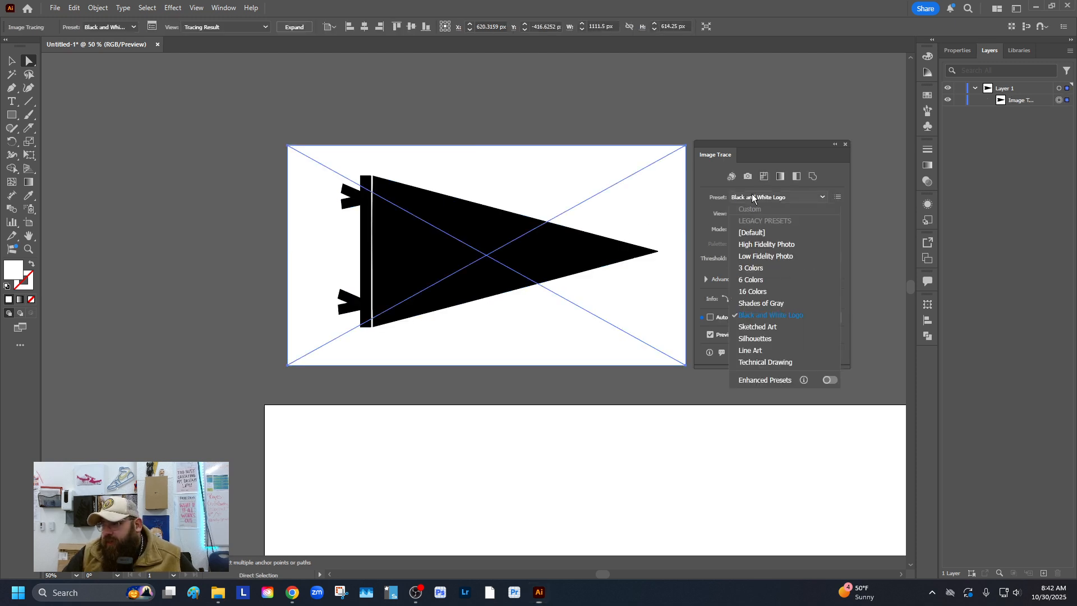
{"action": "left_click", "coordinate": [757, 339]}
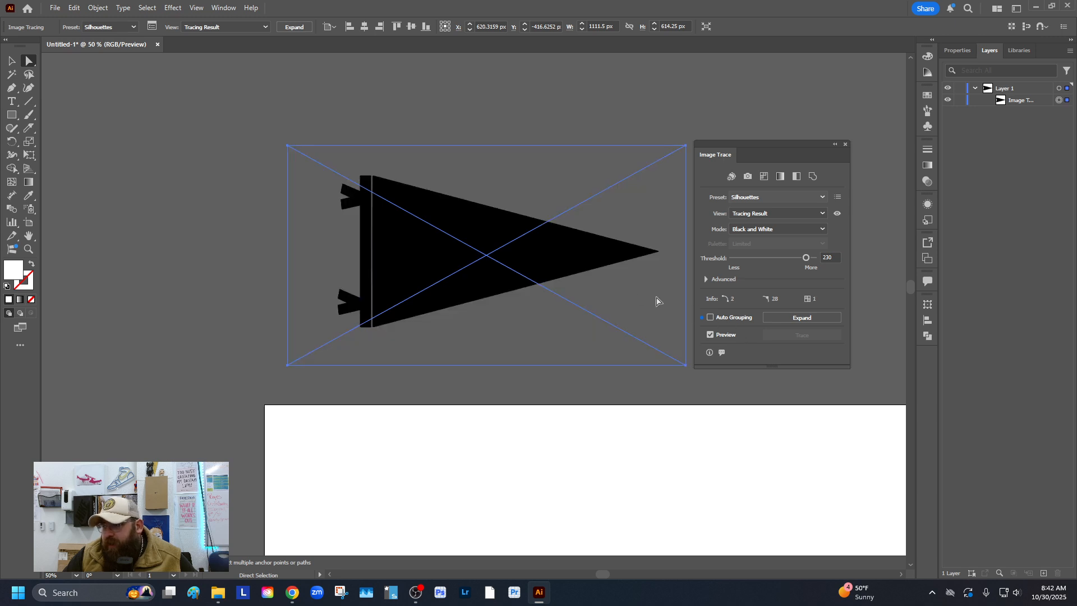
{"action": "left_click", "coordinate": [816, 318]}
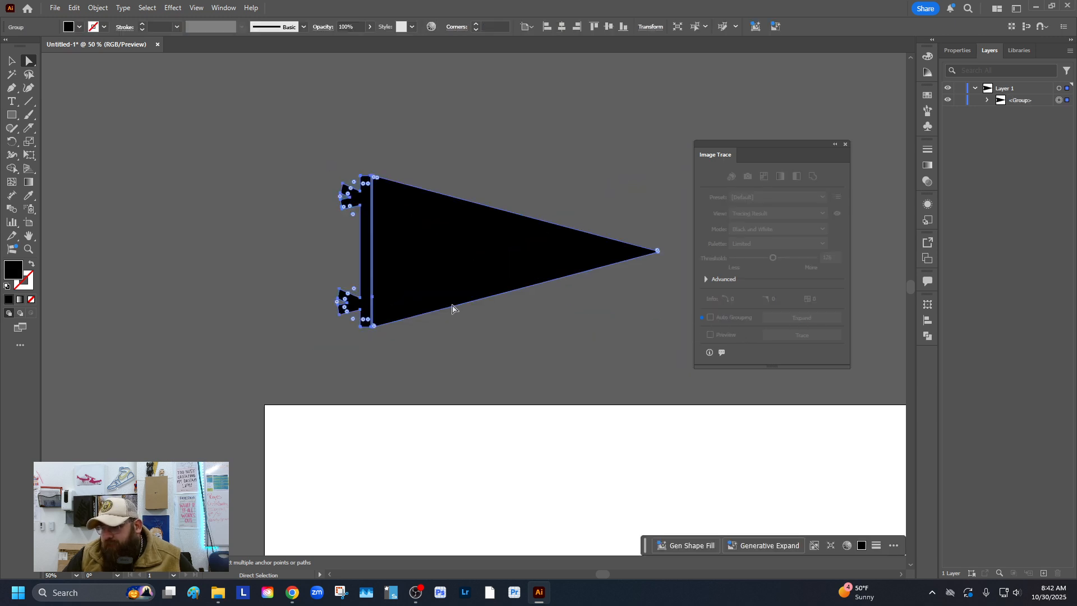
Close the Image Trace settings and move the expanded pennant onto the upper-left area of the artboard.
{"action": "left_click", "coordinate": [11, 60]}
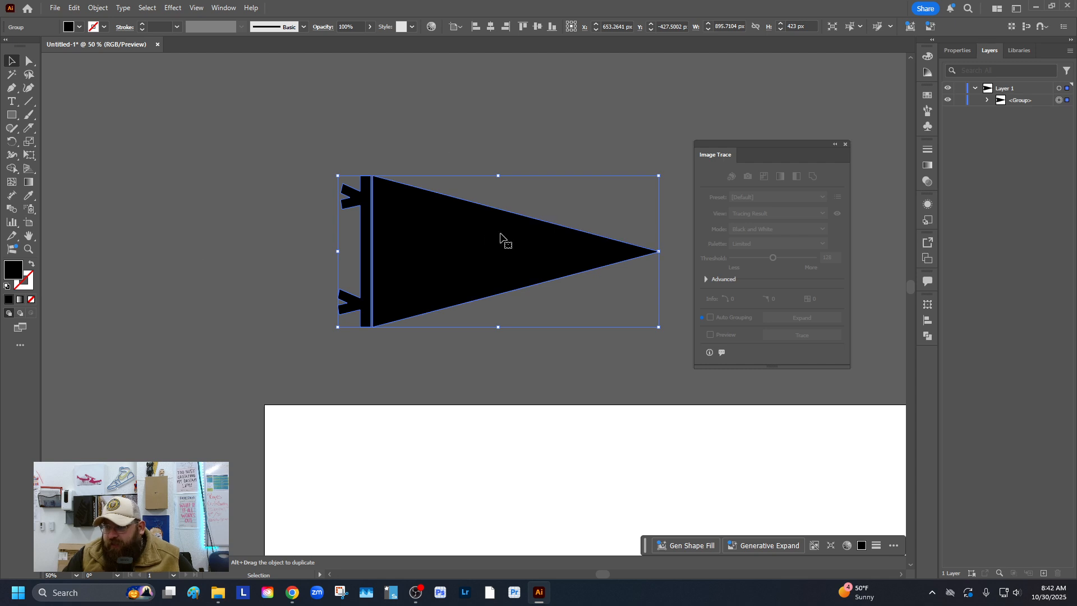
{"action": "left_click_drag", "start_coordinate": [461, 261], "coordinate": [346, 243]}
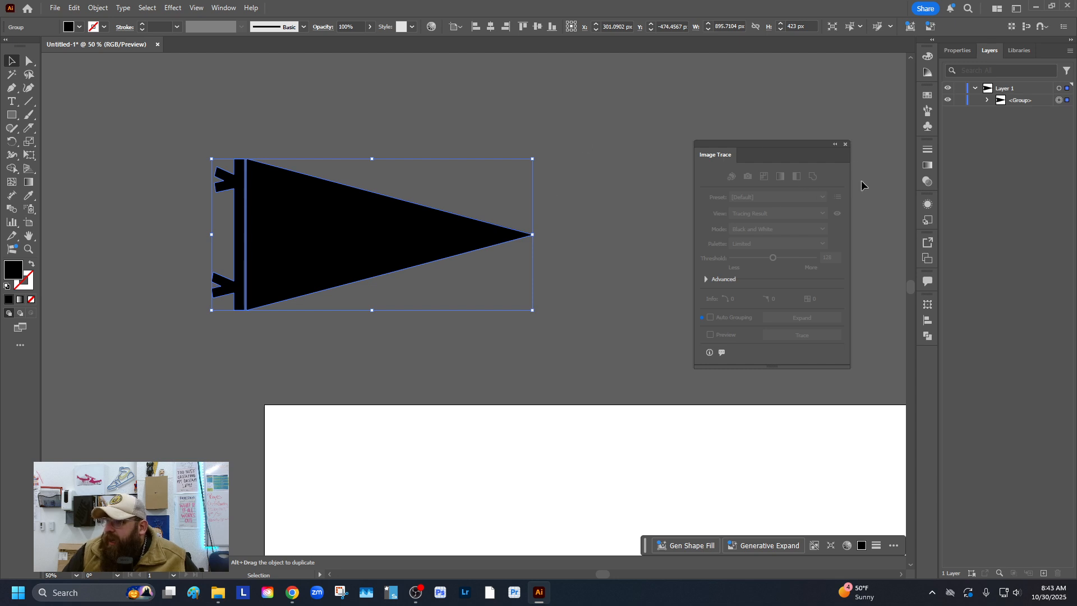
{"action": "left_click", "coordinate": [846, 146]}
{"action": "mouse_move", "coordinate": [302, 230]}
{"action": "left_mouse_down"}
{"action": "mouse_move", "coordinate": [440, 474]}
{"action": "mouse_move", "coordinate": [447, 519]}
{"action": "left_mouse_up"}
{"action": "scroll", "coordinate": [392, 340], "scroll_direction": "down", "scroll_amount": 5}
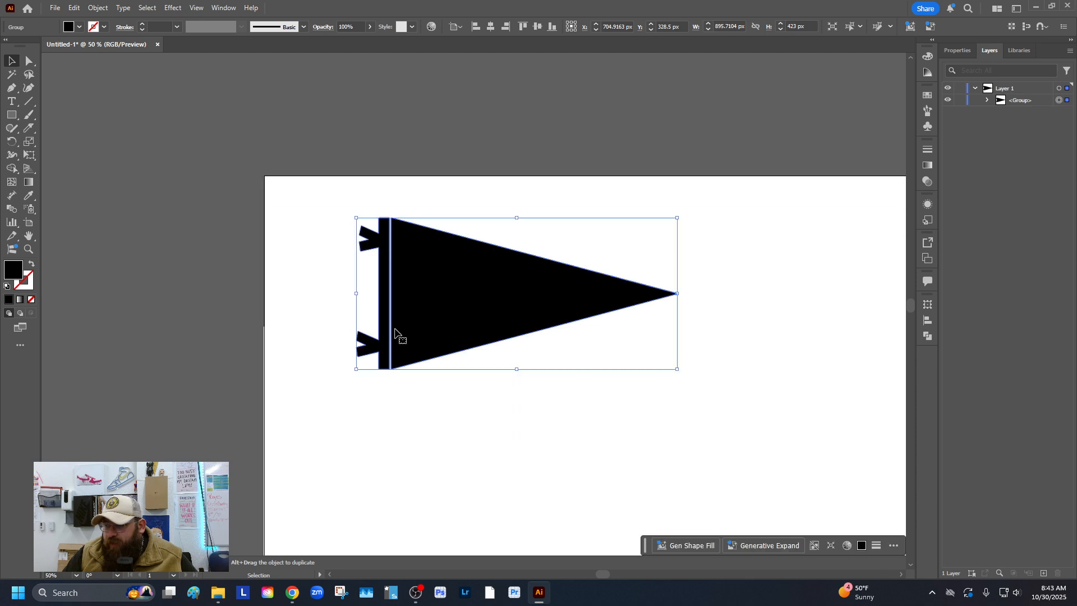
{"action": "left_click_drag", "start_coordinate": [463, 314], "coordinate": [439, 325]}
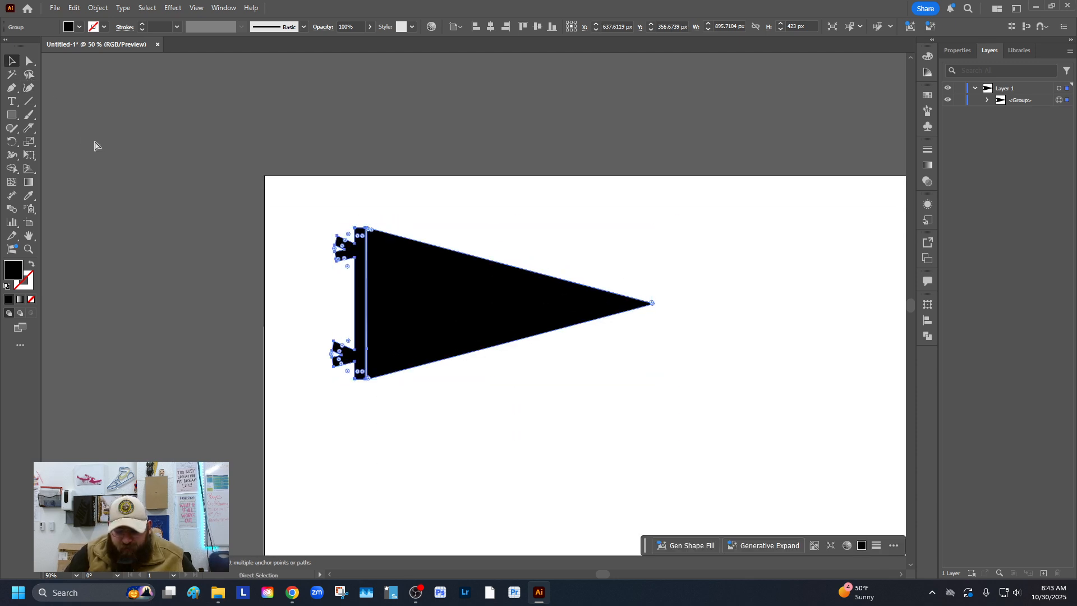
{"action": "key", "text": "ctrl+0"}
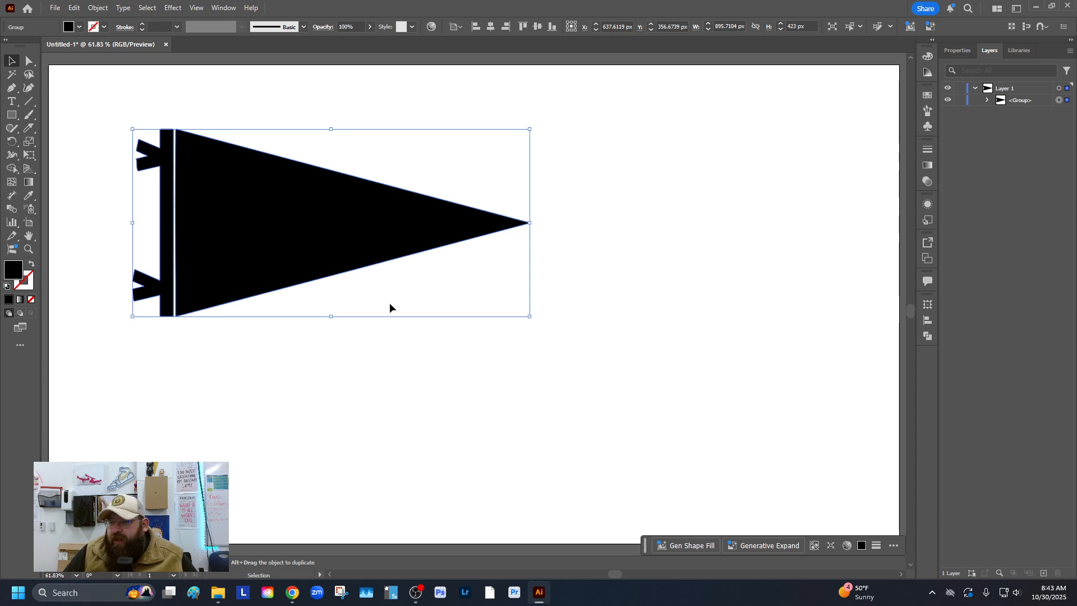
Ungroup the expanded pennant artwork into separate paths.
{"action": "left_click", "coordinate": [376, 401]}
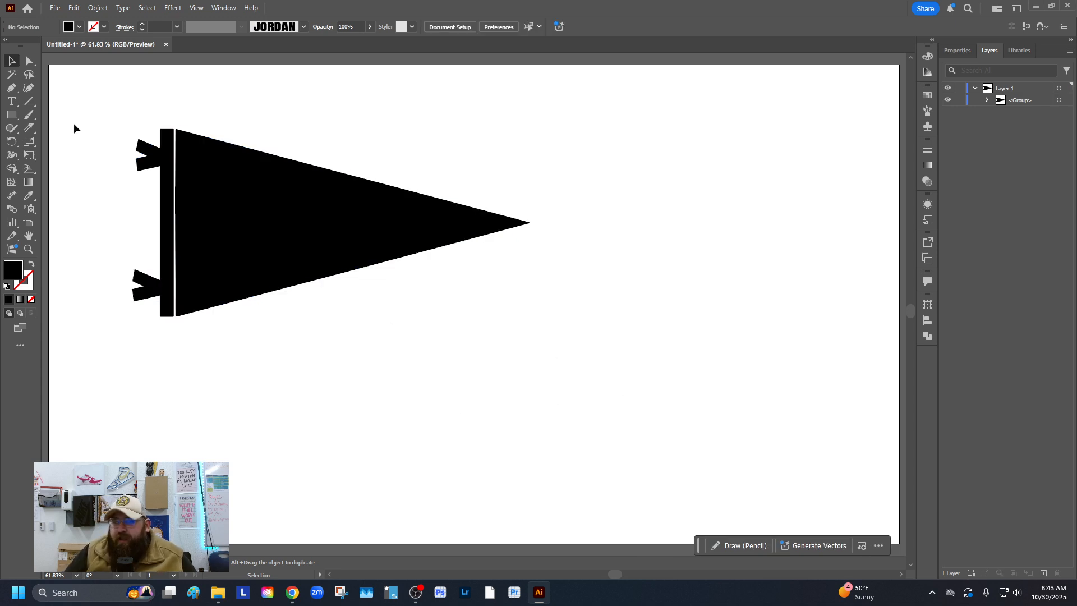
{"action": "left_click_drag", "start_coordinate": [103, 123], "coordinate": [358, 335]}
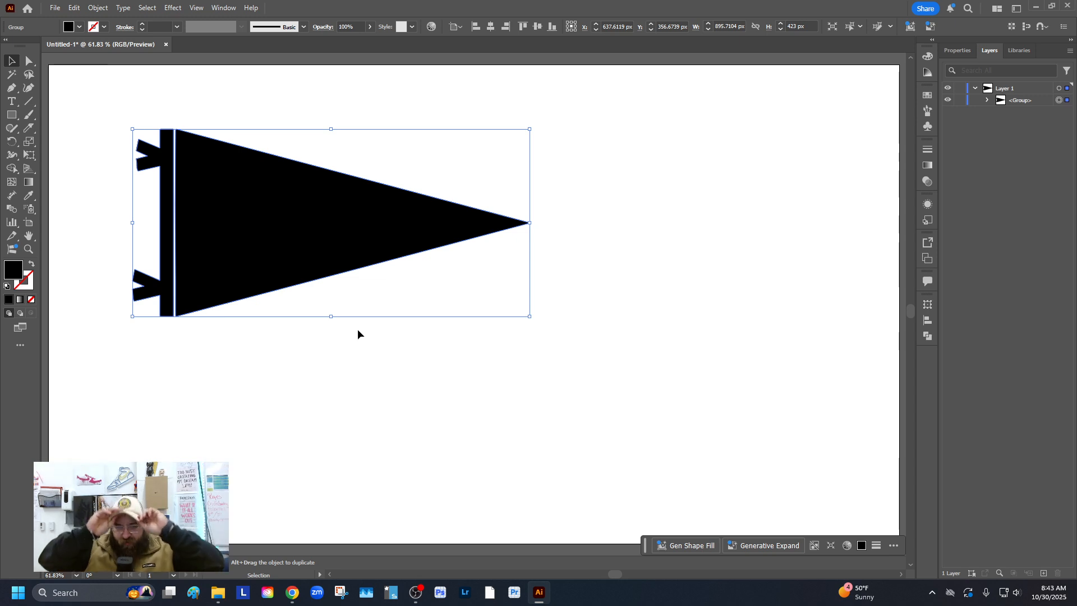
{"action": "right_click", "coordinate": [248, 240]}
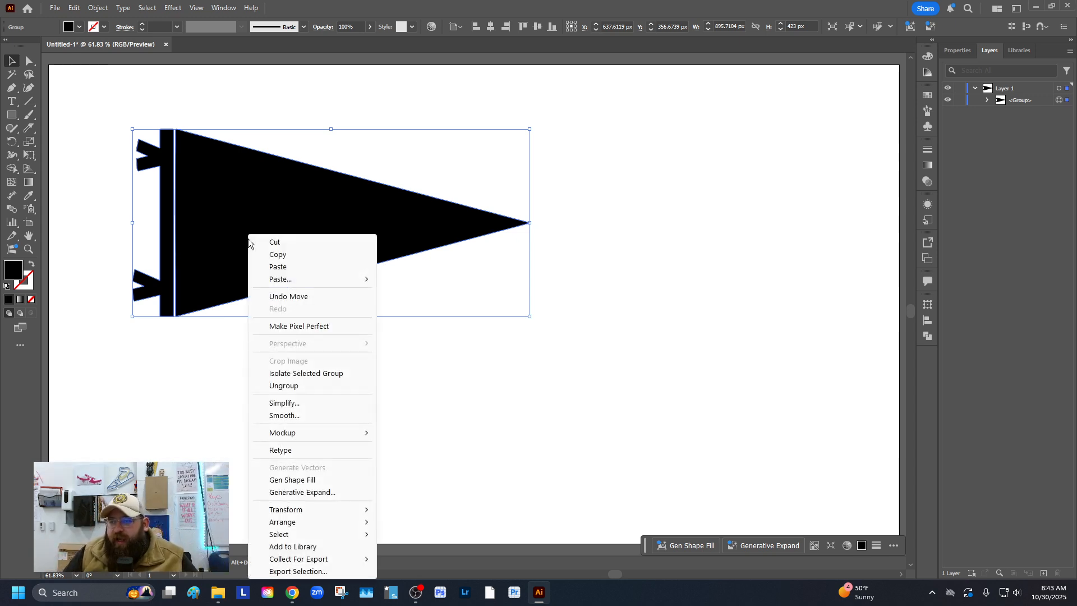
{"action": "left_click", "coordinate": [311, 388]}
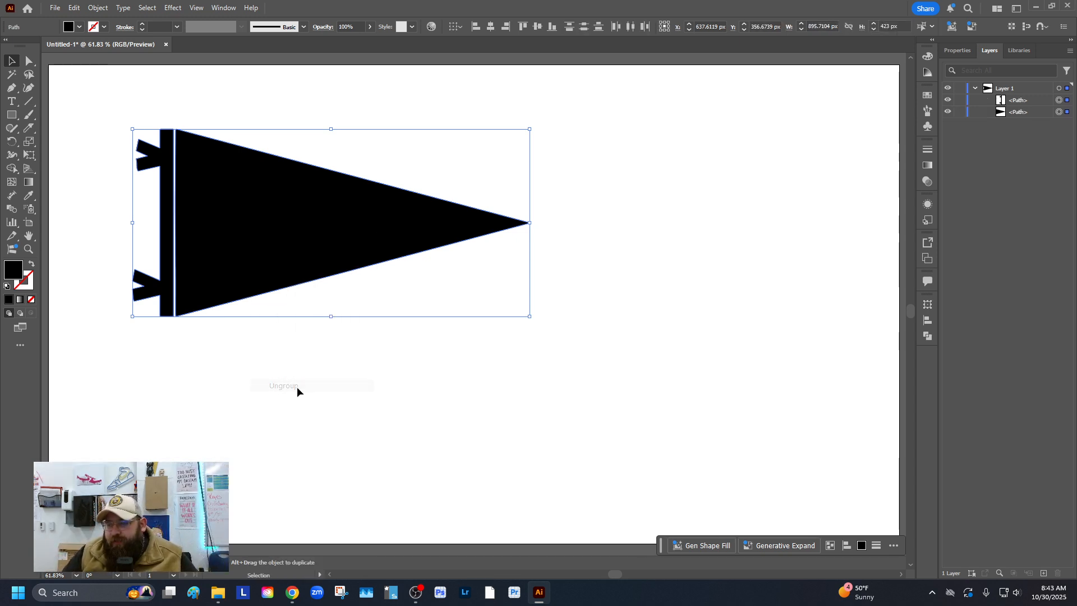
Move the black triangle to the right on the artboard, leaving a wide gap from the strip with the ties.
{"action": "left_click", "coordinate": [193, 373]}
{"action": "left_click", "coordinate": [228, 240]}
{"action": "left_click_drag", "start_coordinate": [229, 241], "coordinate": [334, 238]}
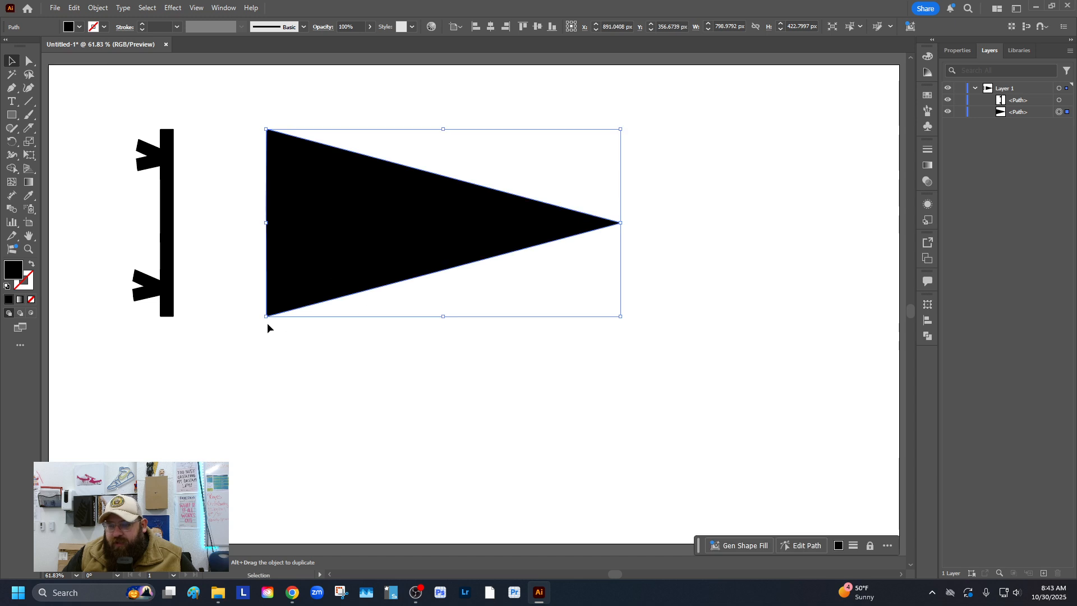
Undo the latest moves of the strip and the black triangle and clear the selection.
{"action": "left_click_drag", "start_coordinate": [163, 244], "coordinate": [132, 244]}
{"action": "key", "text": "ctrl+z"}
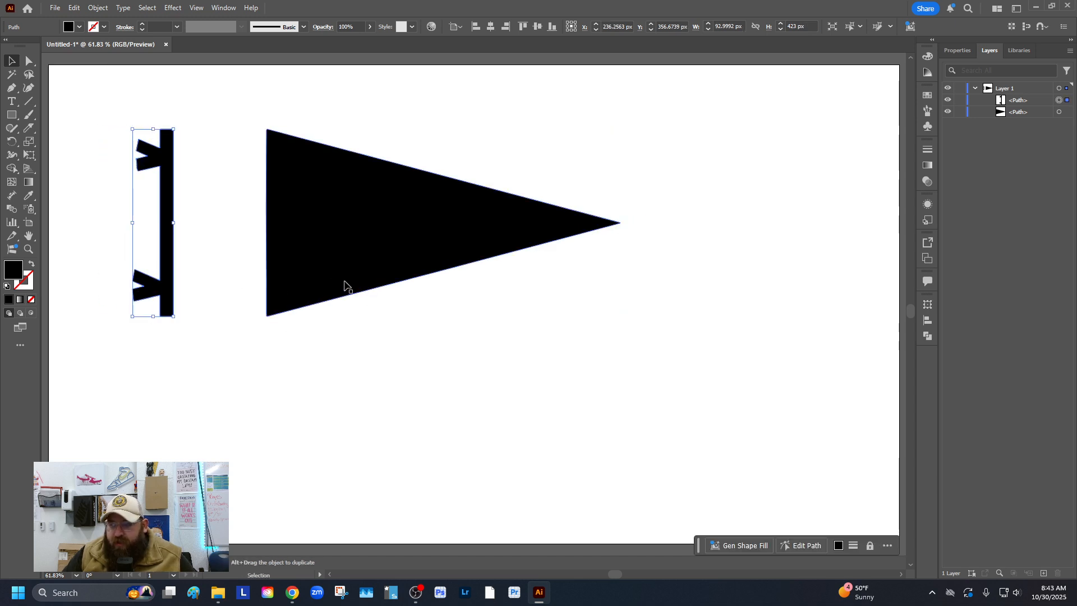
{"action": "key", "text": "ctrl+z"}
{"action": "left_click", "coordinate": [253, 350]}
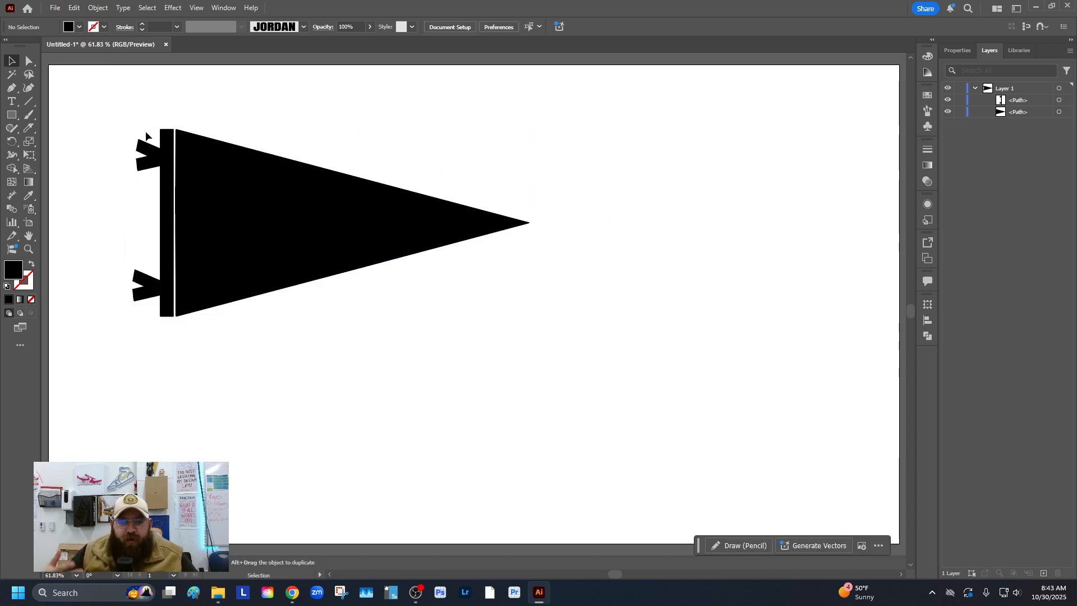
Nudge the strip with the ties 18 px to the left, away from the triangle.
{"action": "left_click", "coordinate": [235, 185]}
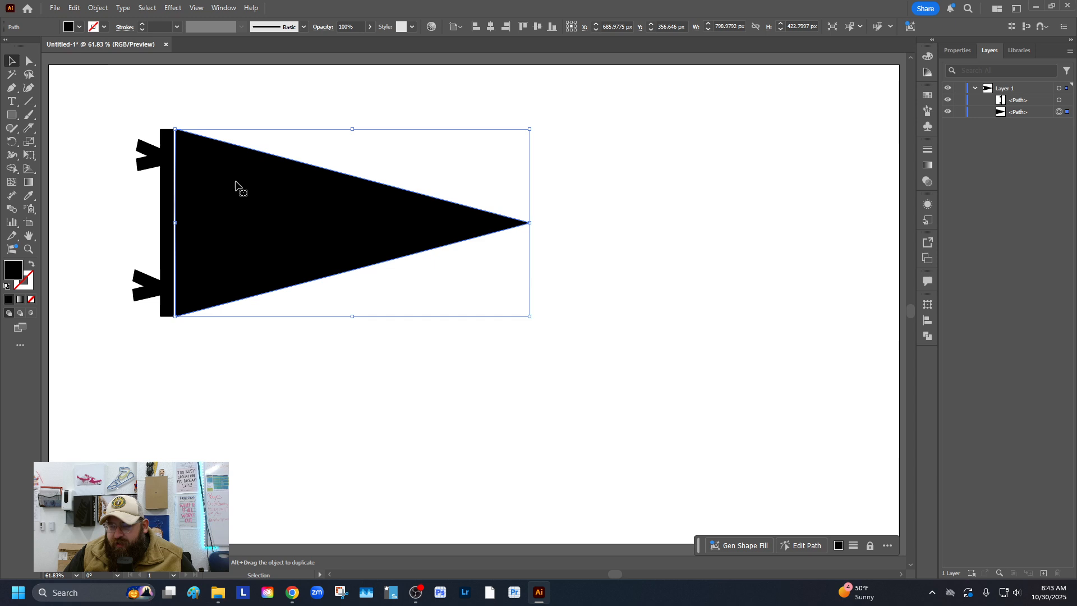
{"action": "left_click", "coordinate": [169, 197]}
{"action": "key", "text": "Left"}
{"action": "key", "text": "Left"}
{"action": "key", "text": "Left"}
{"action": "key", "text": "Left"}
{"action": "key", "text": "Left"}
{"action": "key", "text": "Left"}
{"action": "key", "text": "Left"}
{"action": "key", "text": "Left"}
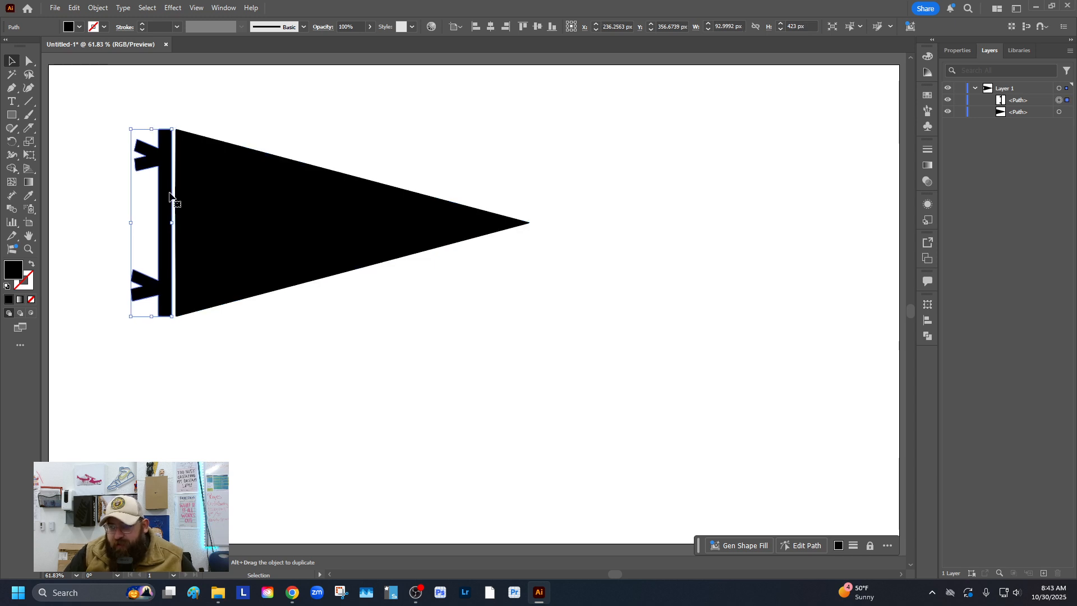
{"action": "key", "text": "Left"}
{"action": "key", "text": "Left"}
{"action": "key", "text": "Left"}
{"action": "key", "text": "Left"}
{"action": "key", "text": "Left"}
{"action": "key", "text": "Left"}
{"action": "key", "text": "Left"}
{"action": "key", "text": "Left"}
{"action": "key", "text": "Left"}
{"action": "key", "text": "Left"}
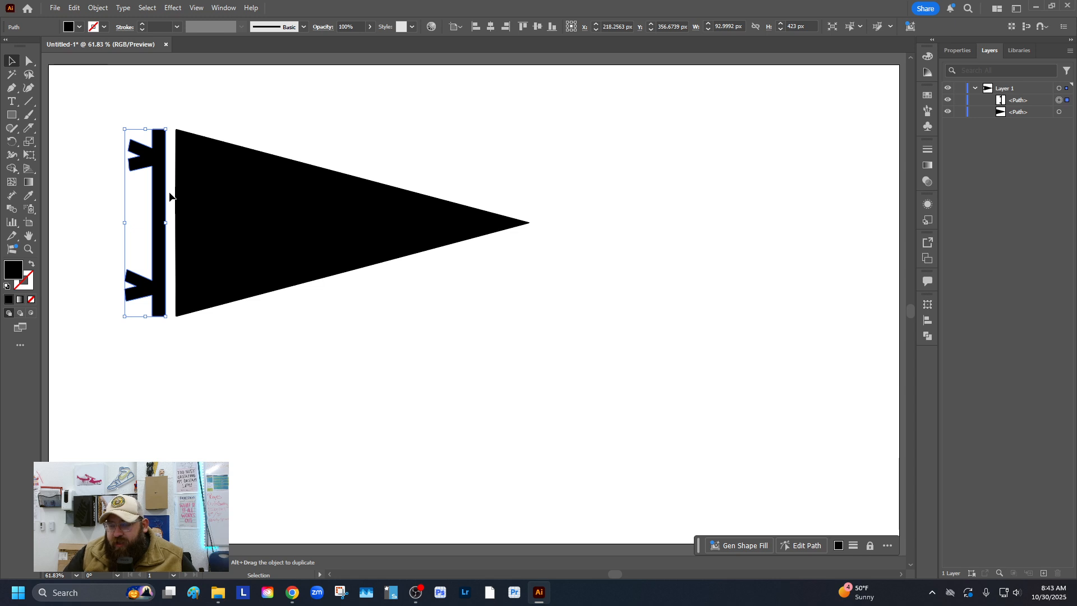
{"action": "left_click", "coordinate": [100, 183]}
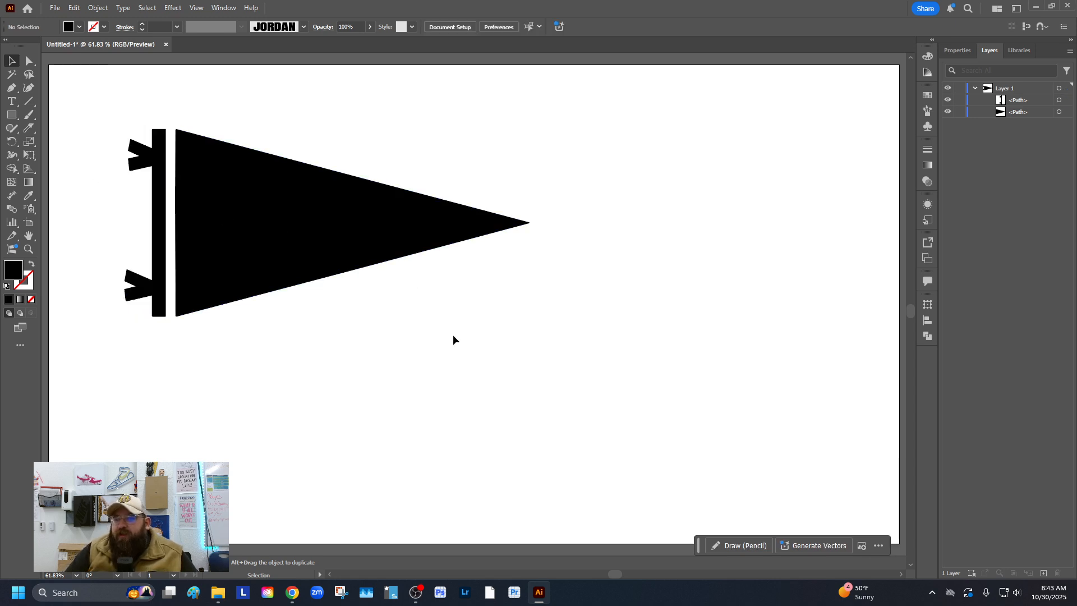
Try moving the whole triangle away from the strip with the Direct Selection tool, and undo the move.
{"action": "left_click", "coordinate": [29, 60]}
{"action": "left_click", "coordinate": [303, 236]}
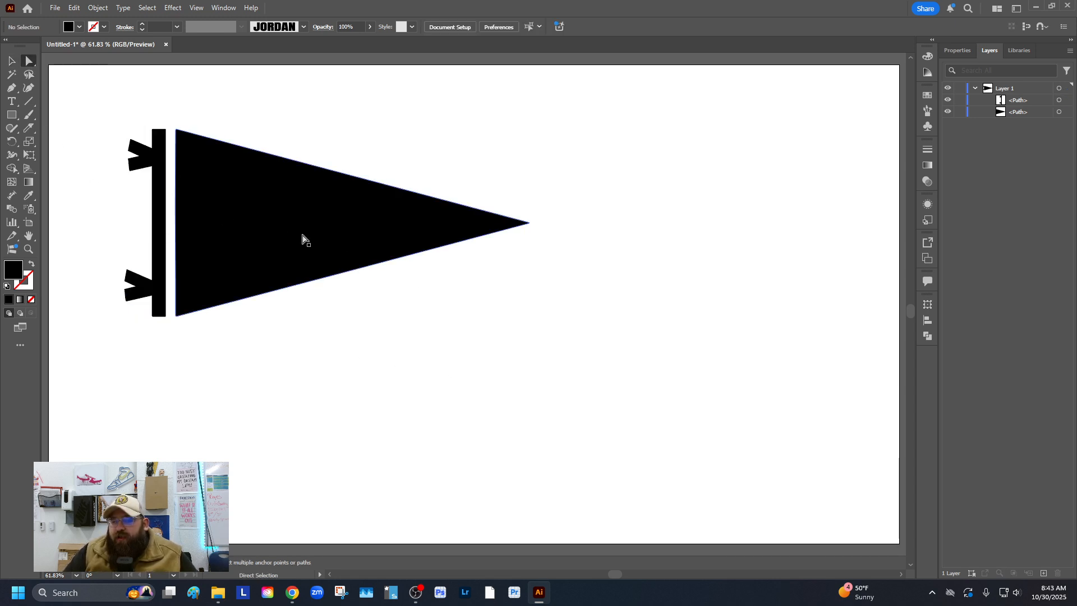
{"action": "left_click_drag", "start_coordinate": [280, 237], "coordinate": [351, 233]}
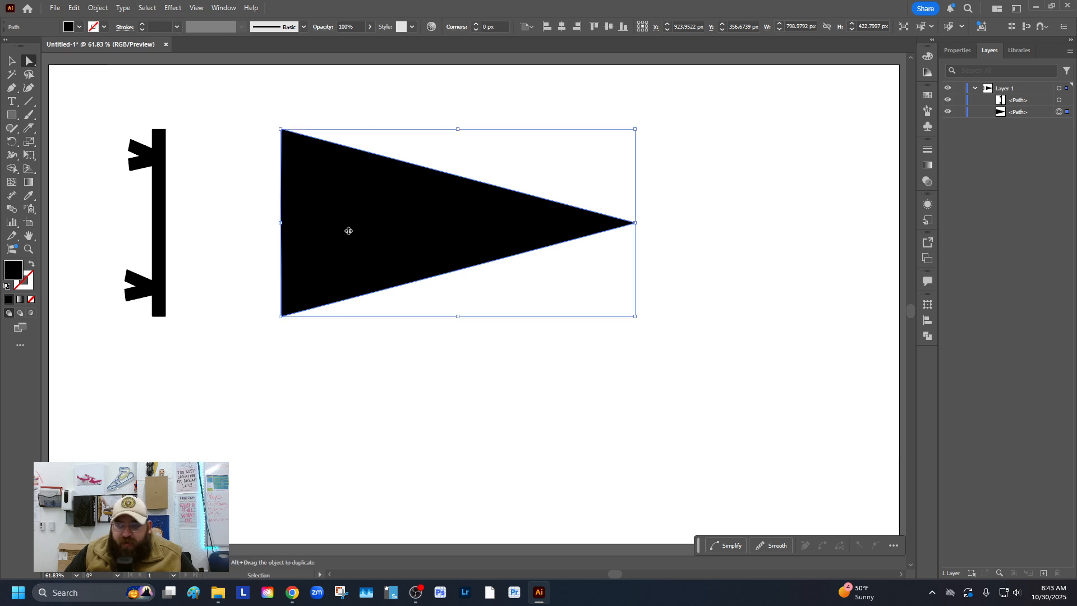
{"action": "key", "text": "ctrl+z"}
Duplicate the complete pennant into the lower-right area of the artboard, keeping the original in the upper-left area.
{"action": "left_click", "coordinate": [11, 61]}
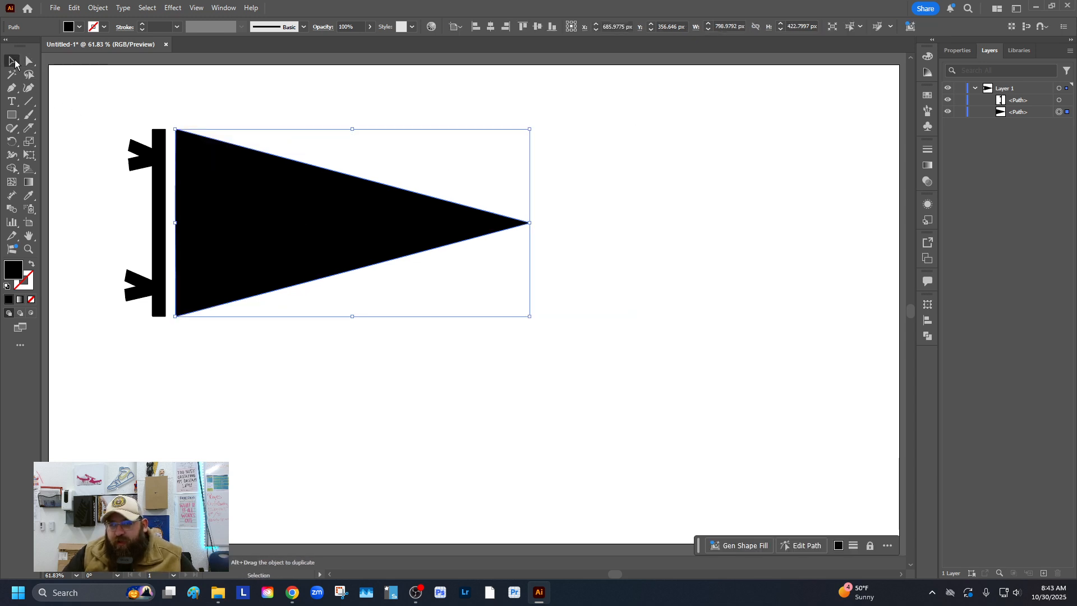
{"action": "left_click", "coordinate": [116, 119]}
{"action": "left_click_drag", "start_coordinate": [115, 119], "coordinate": [415, 382]}
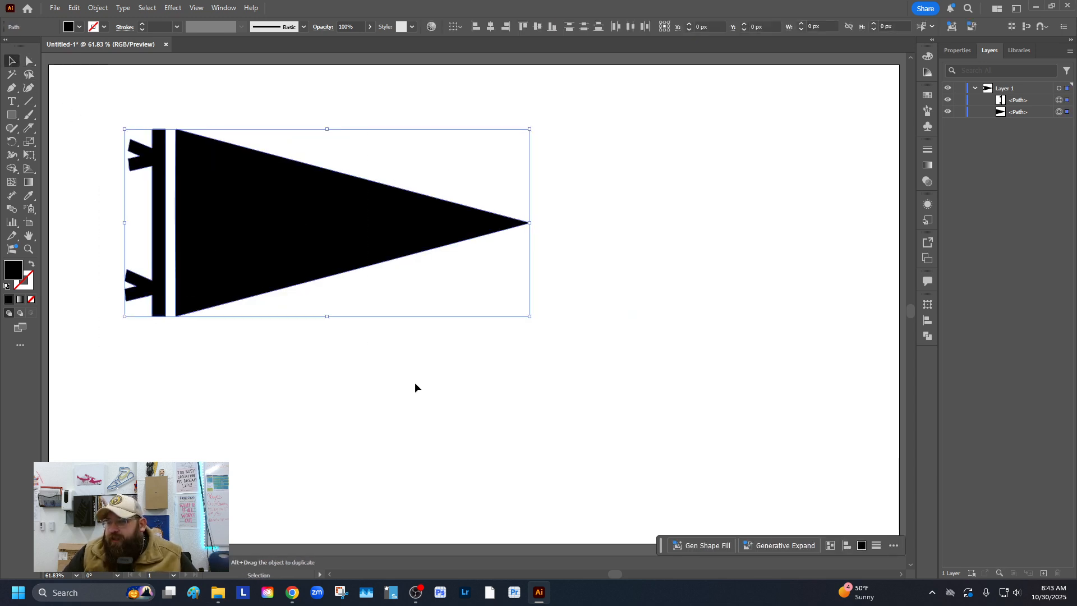
{"action": "left_click_drag", "start_coordinate": [279, 239], "coordinate": [588, 381]}
{"action": "left_click", "coordinate": [335, 400]}
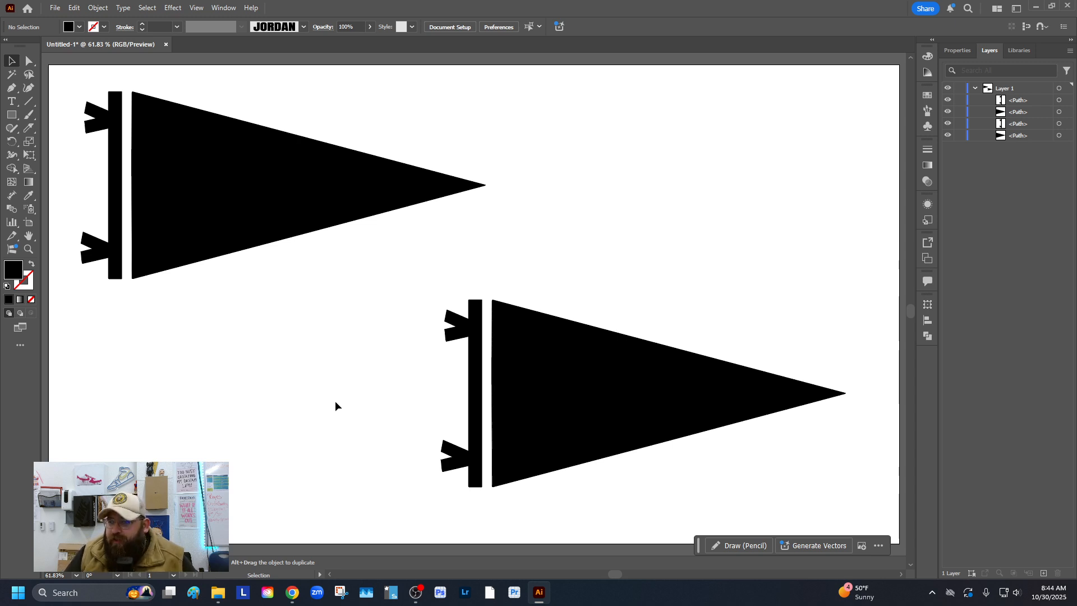
Fill the triangle of the upper-left pennant with the orange swatch.
{"action": "left_click", "coordinate": [31, 64]}
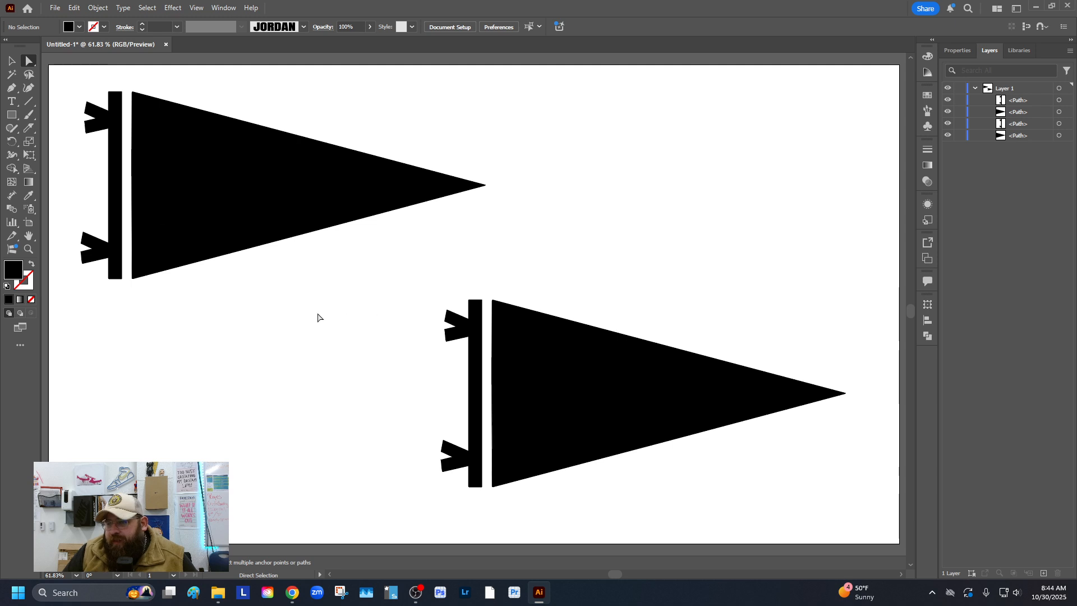
{"action": "left_click", "coordinate": [190, 181]}
{"action": "left_click", "coordinate": [68, 27]}
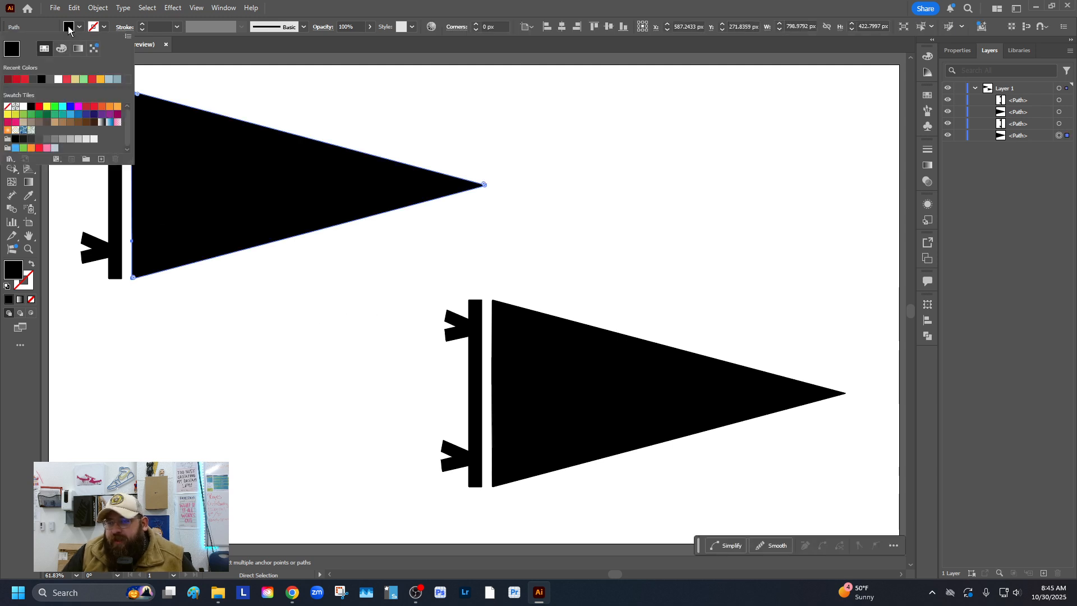
{"action": "left_click", "coordinate": [101, 107]}
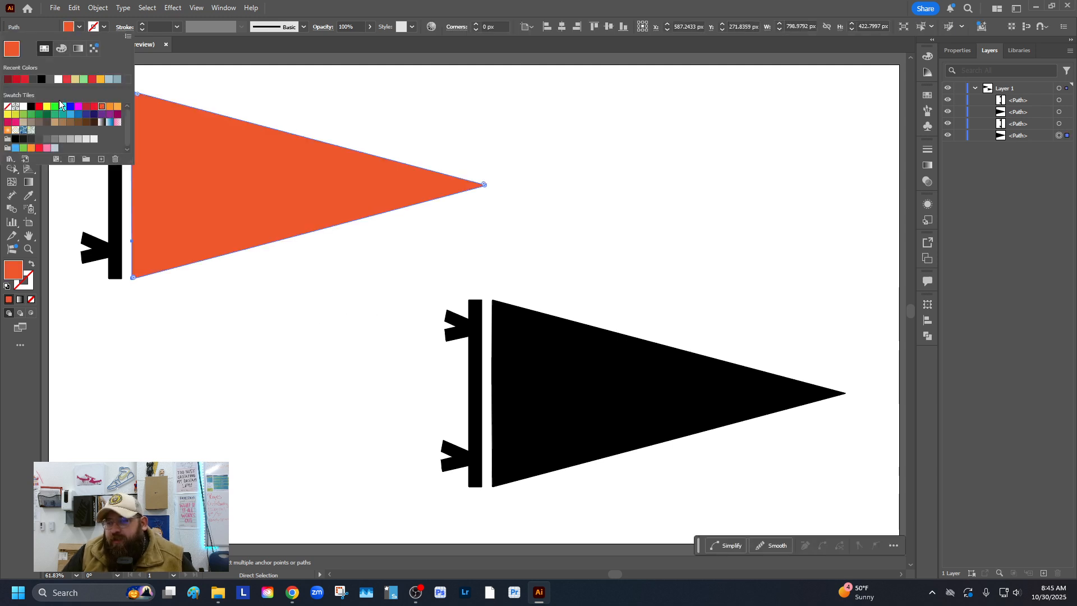
Fill the strip with the ties on the upper-left pennant with navy blue, hex 113975.
{"action": "left_click", "coordinate": [115, 224]}
{"action": "left_click", "coordinate": [115, 218]}
{"action": "left_click", "coordinate": [68, 27]}
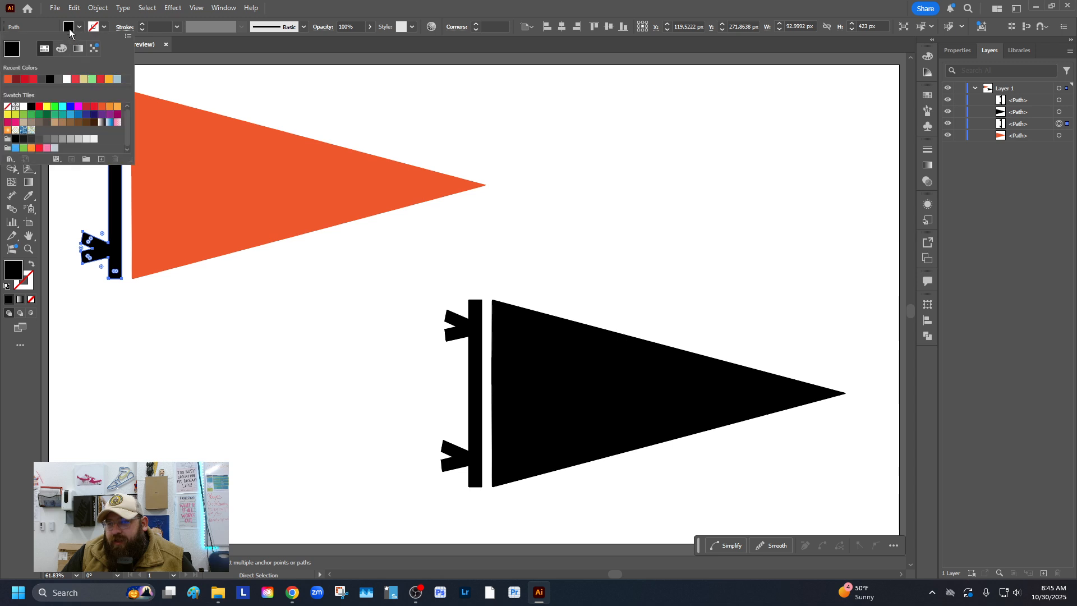
{"action": "left_click", "coordinate": [71, 107]}
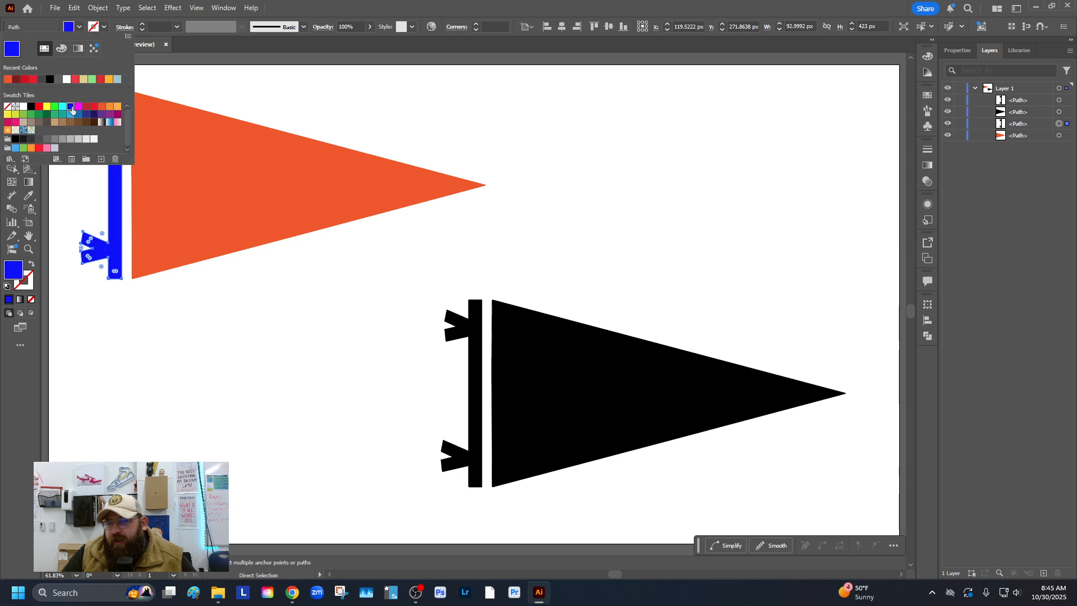
{"action": "left_click", "coordinate": [78, 115]}
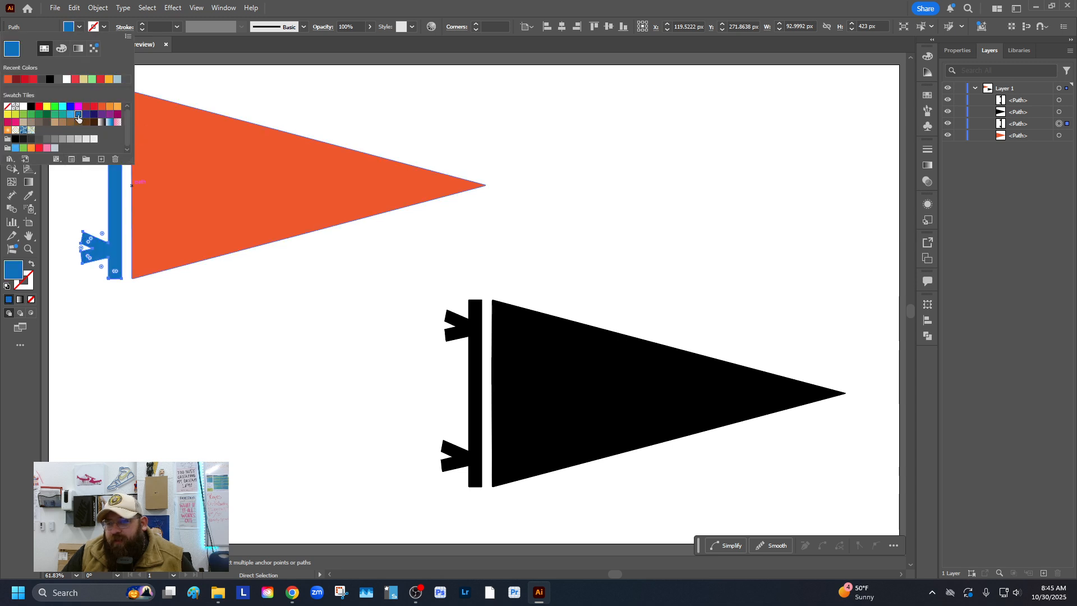
{"action": "left_click", "coordinate": [94, 115]}
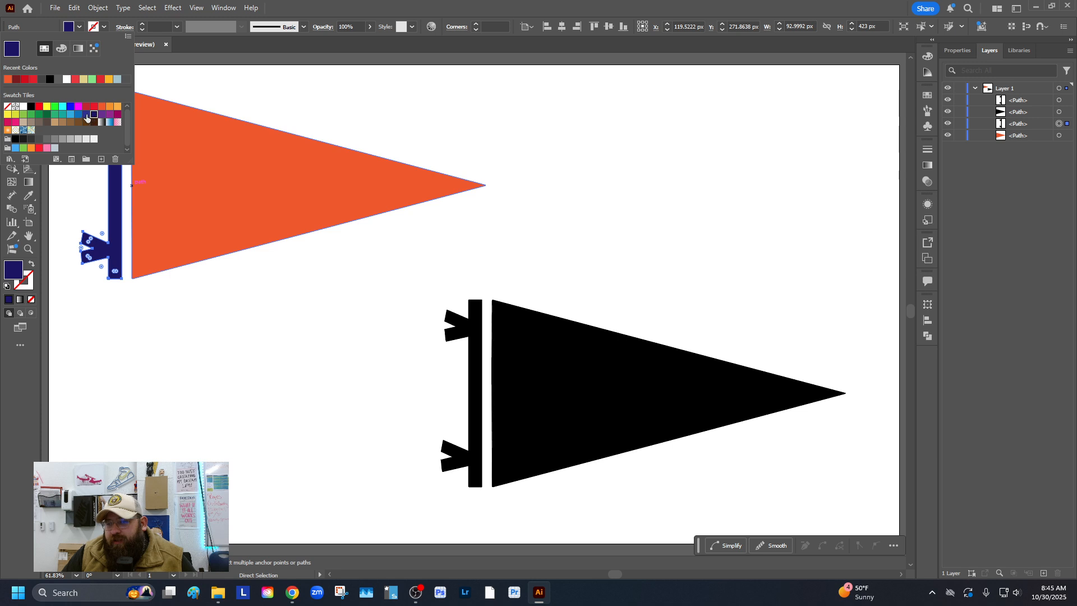
{"action": "left_click", "coordinate": [86, 115]}
{"action": "left_click", "coordinate": [14, 269]}
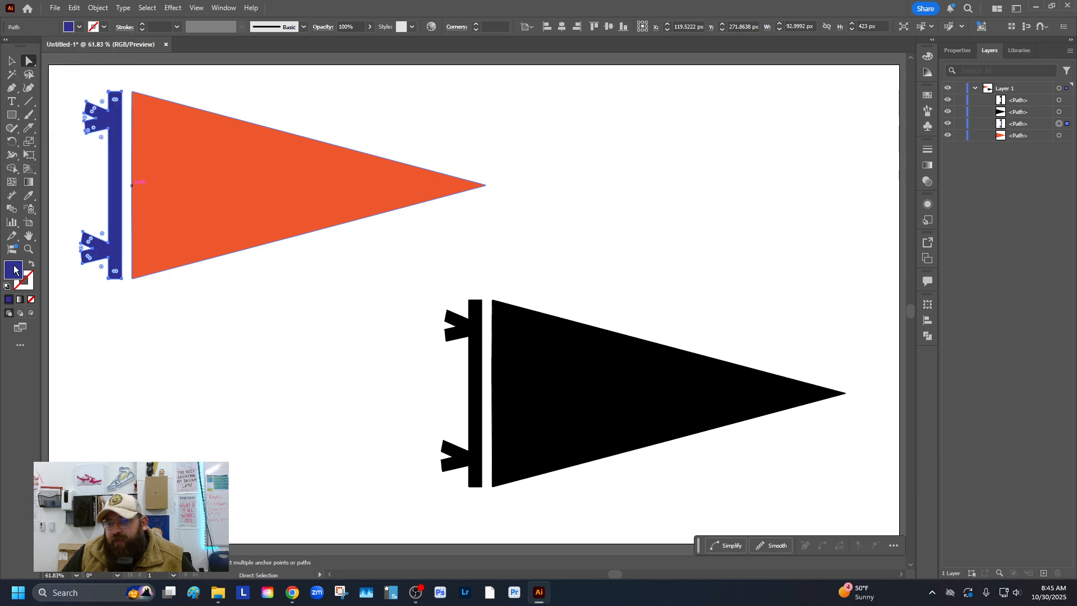
{"action": "double_click", "coordinate": [15, 269]}
{"action": "left_click", "coordinate": [551, 277]}
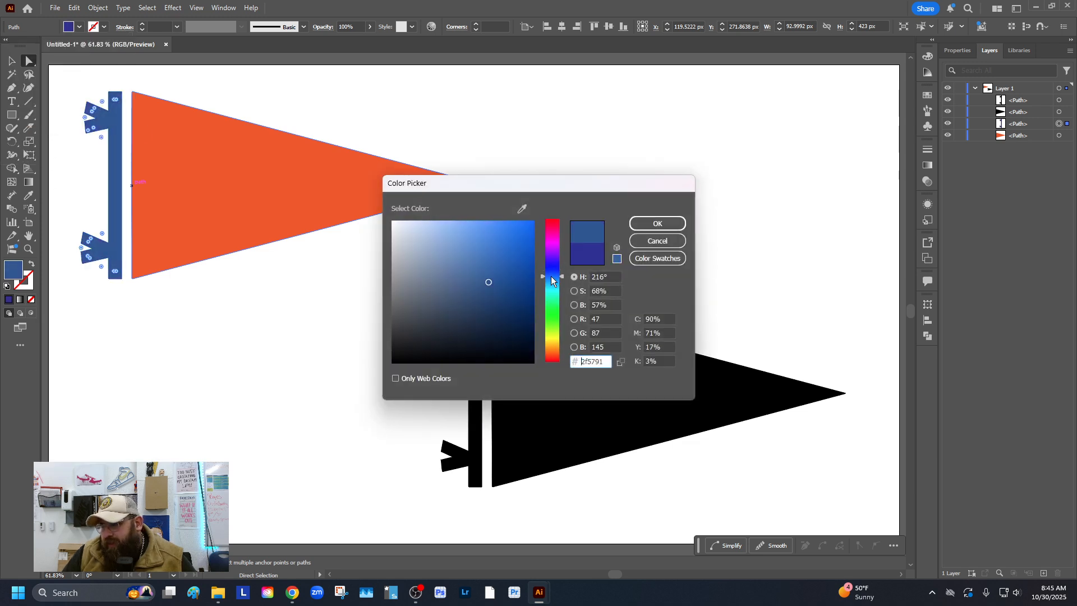
{"action": "left_click_drag", "start_coordinate": [493, 300], "coordinate": [515, 298]}
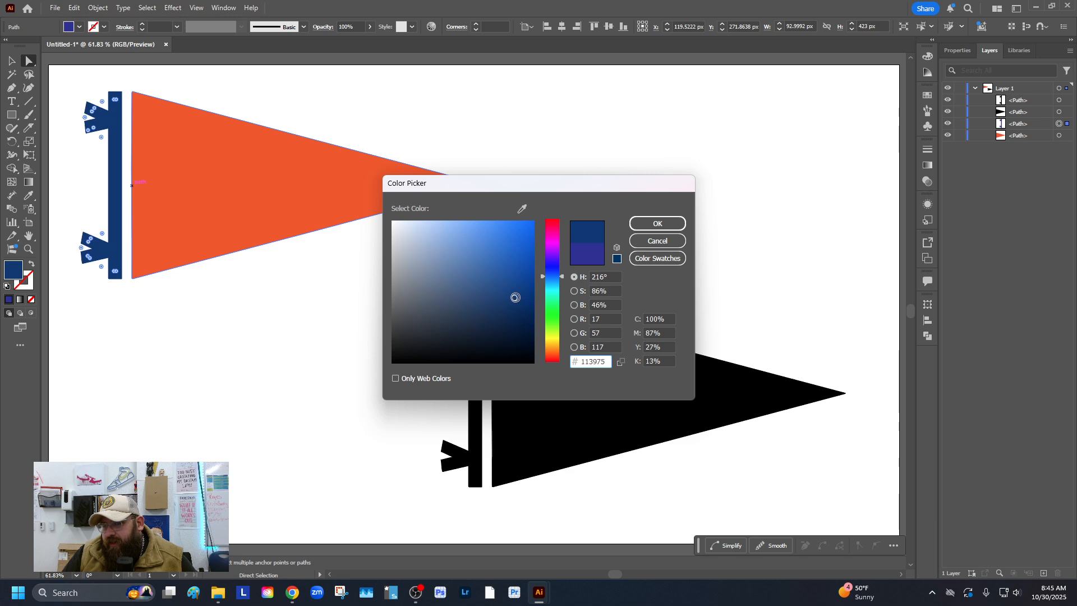
{"action": "left_click", "coordinate": [657, 223]}
{"action": "left_click", "coordinate": [315, 310]}
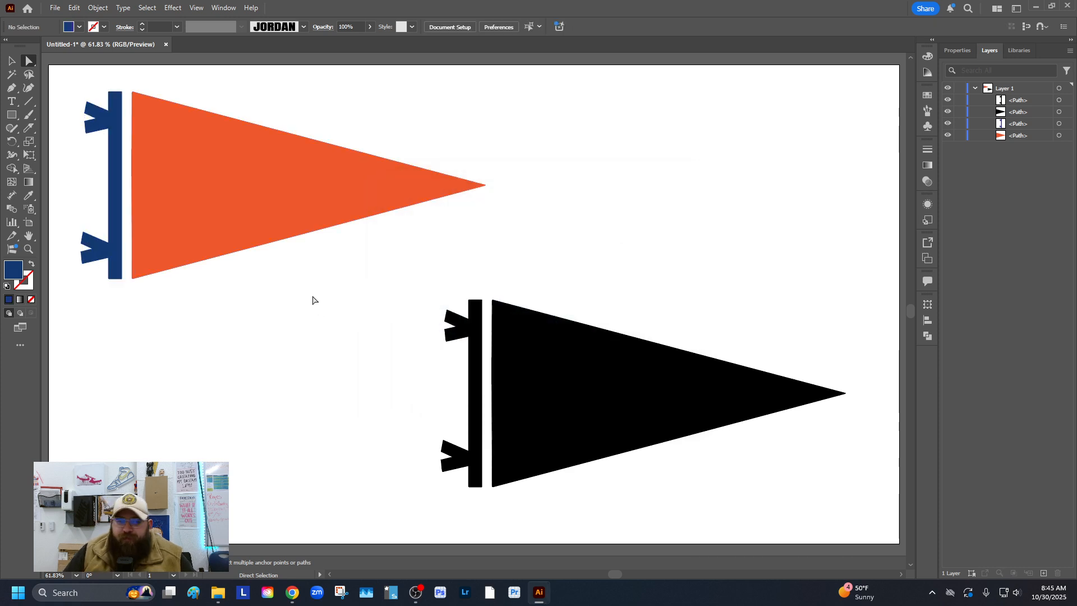
Fill the lower-right pennant's triangle with the same orange and its strip with the same navy blue.
{"action": "left_click", "coordinate": [528, 359]}
{"action": "left_click", "coordinate": [70, 27]}
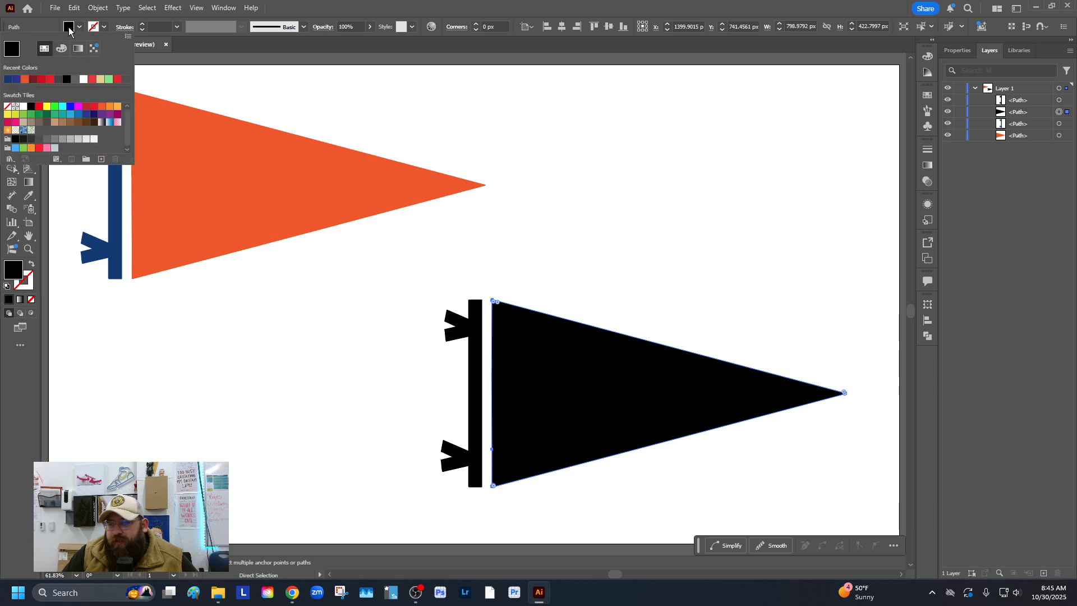
{"action": "left_click", "coordinate": [25, 83]}
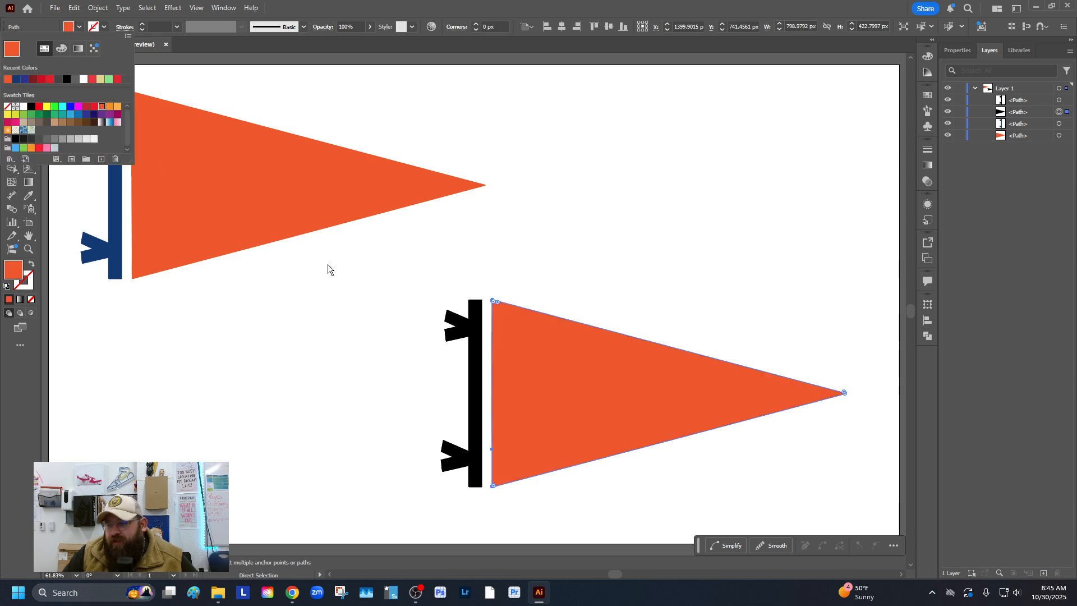
{"action": "left_click", "coordinate": [480, 352]}
{"action": "left_click", "coordinate": [472, 351]}
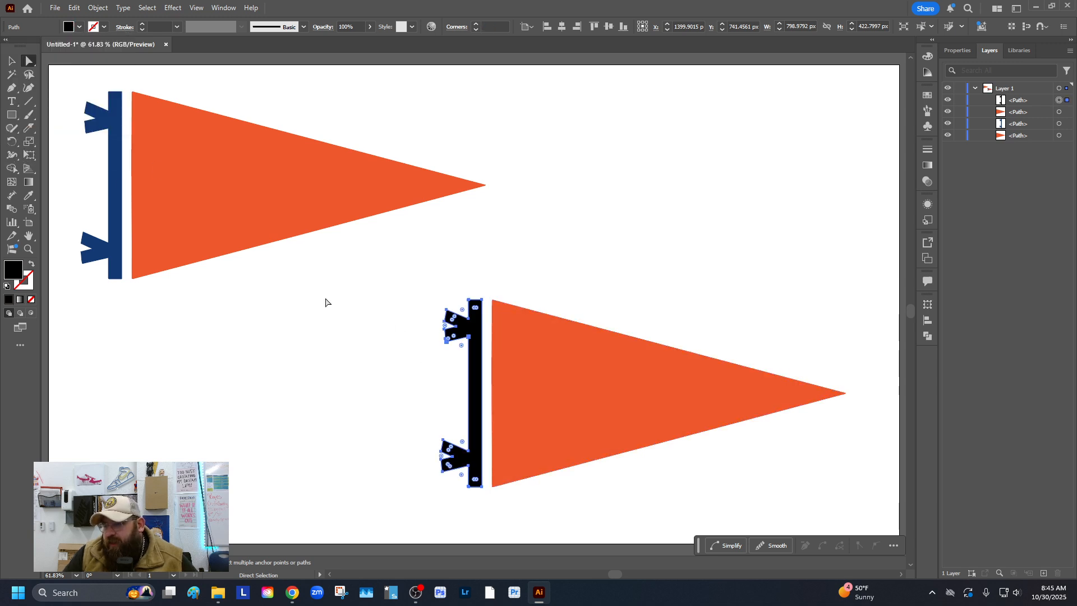
{"action": "left_click", "coordinate": [69, 29]}
{"action": "left_click", "coordinate": [16, 79]}
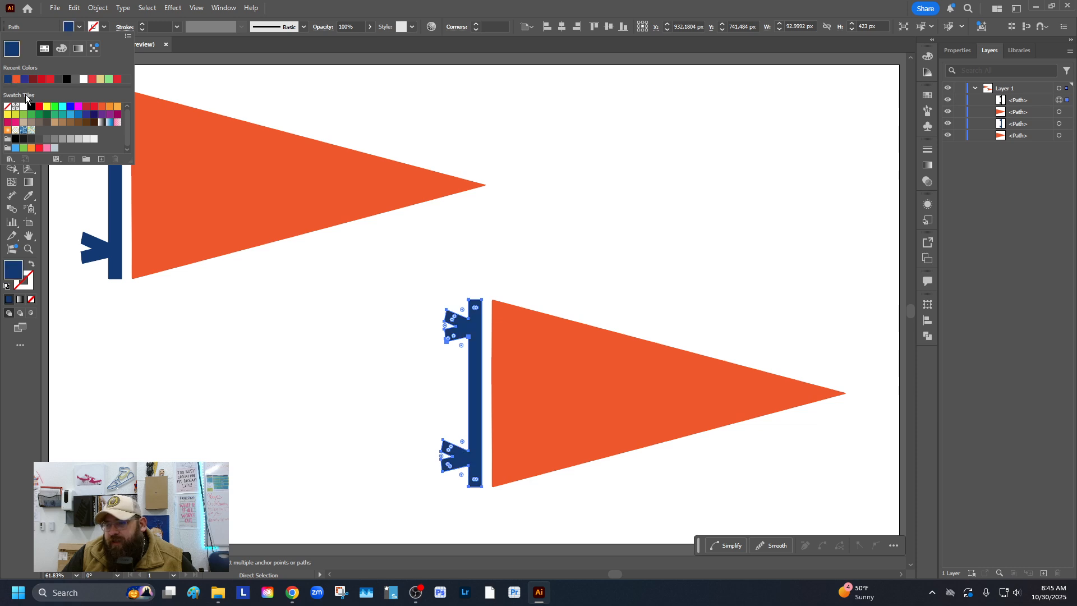
{"action": "left_click", "coordinate": [288, 341]}
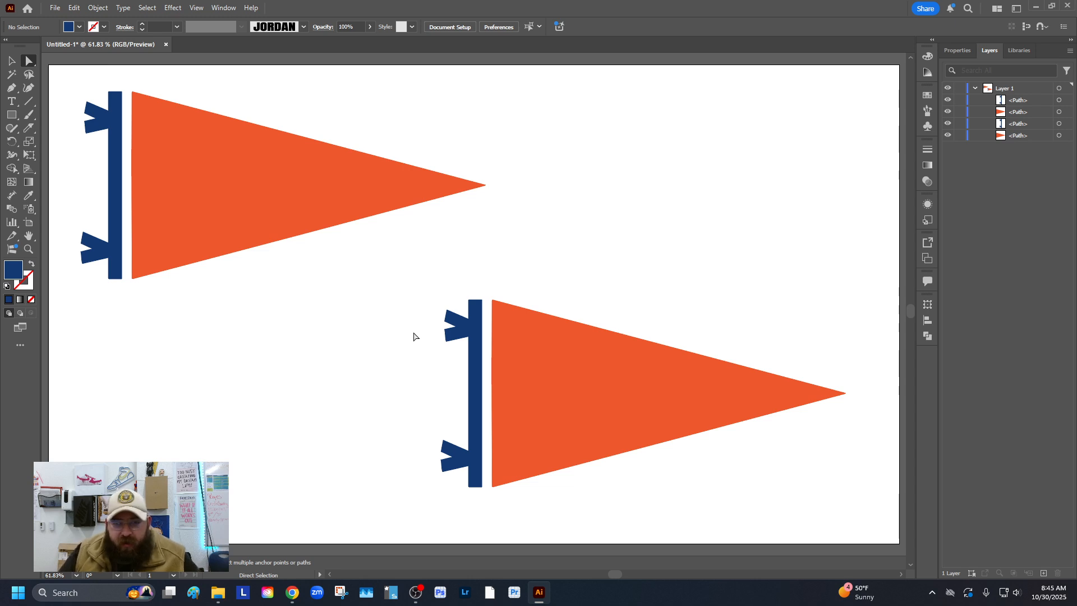
Create an inner copy of the upper-left orange triangle with Offset Path, using a -15 px offset and miter joins.
{"action": "key", "text": "v"}
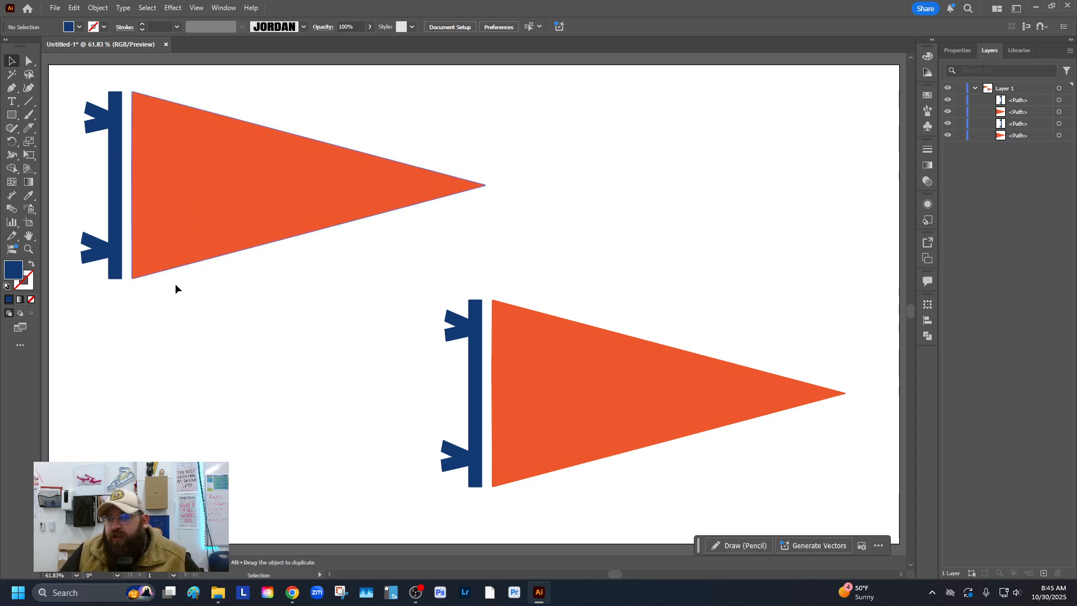
{"action": "left_click", "coordinate": [184, 160]}
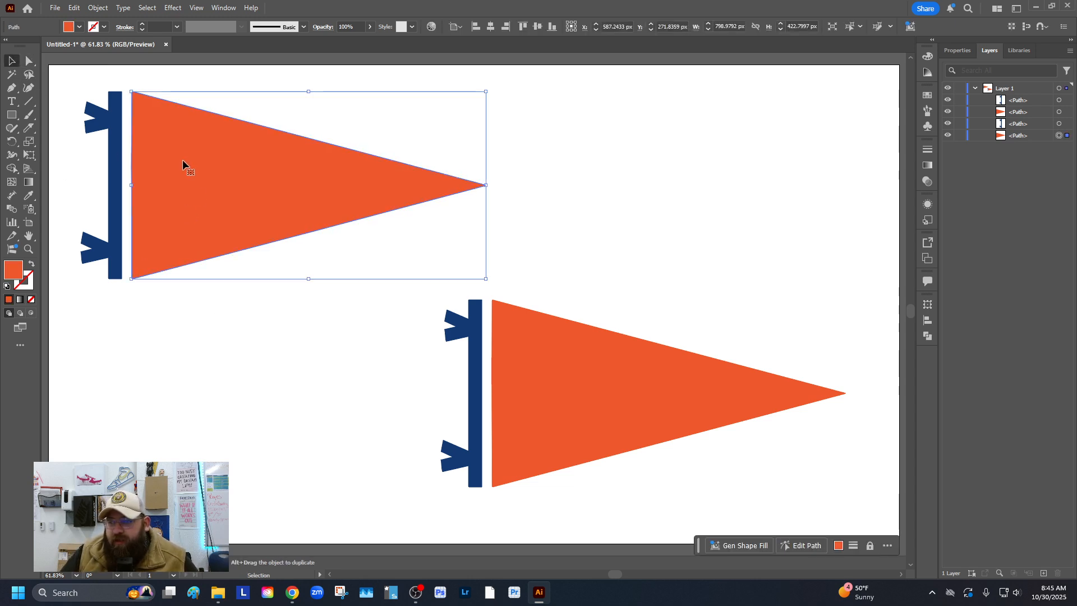
{"action": "left_click", "coordinate": [98, 8]}
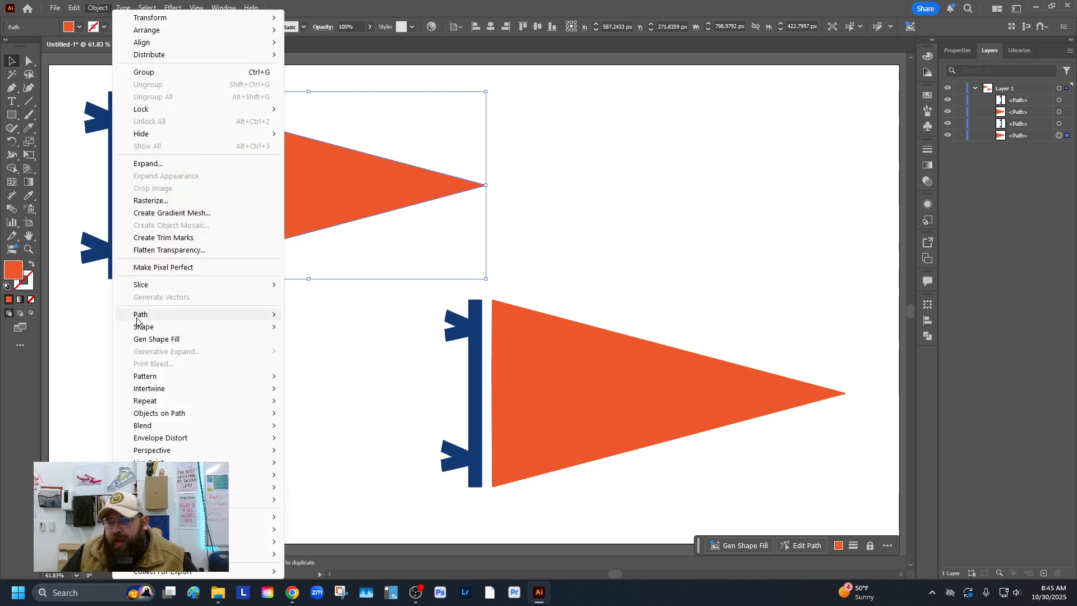
{"action": "mouse_move", "coordinate": [135, 315]}
{"action": "left_click", "coordinate": [348, 357]}
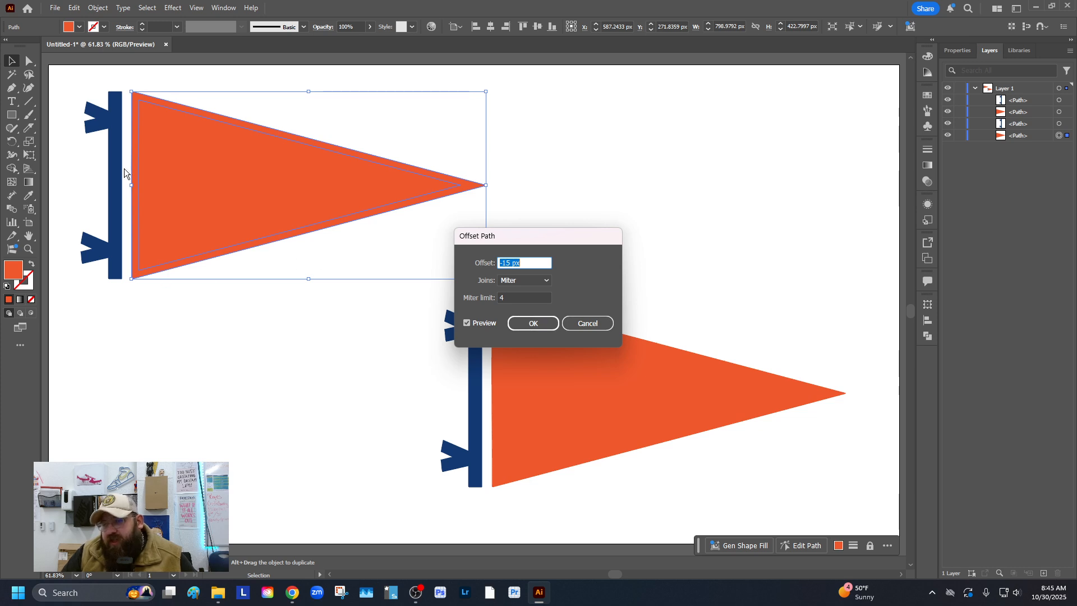
{"action": "left_click", "coordinate": [547, 324]}
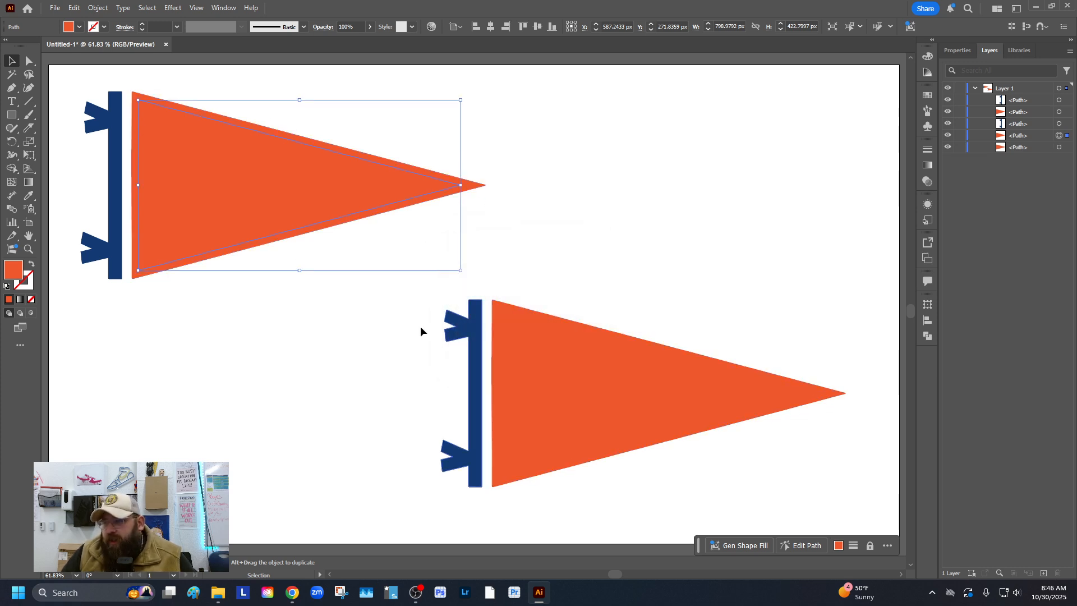
Fill the inner offset triangle of the upper-left pennant with dark brown, hex 682f1d.
{"action": "double_click", "coordinate": [12, 278]}
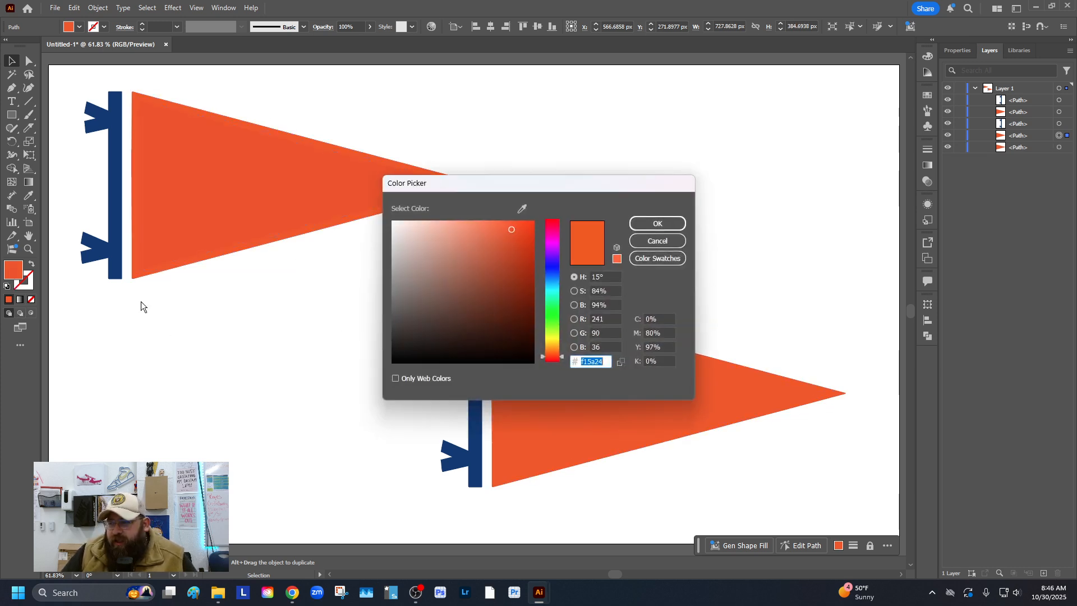
{"action": "left_click", "coordinate": [484, 297]}
{"action": "left_click", "coordinate": [494, 303]}
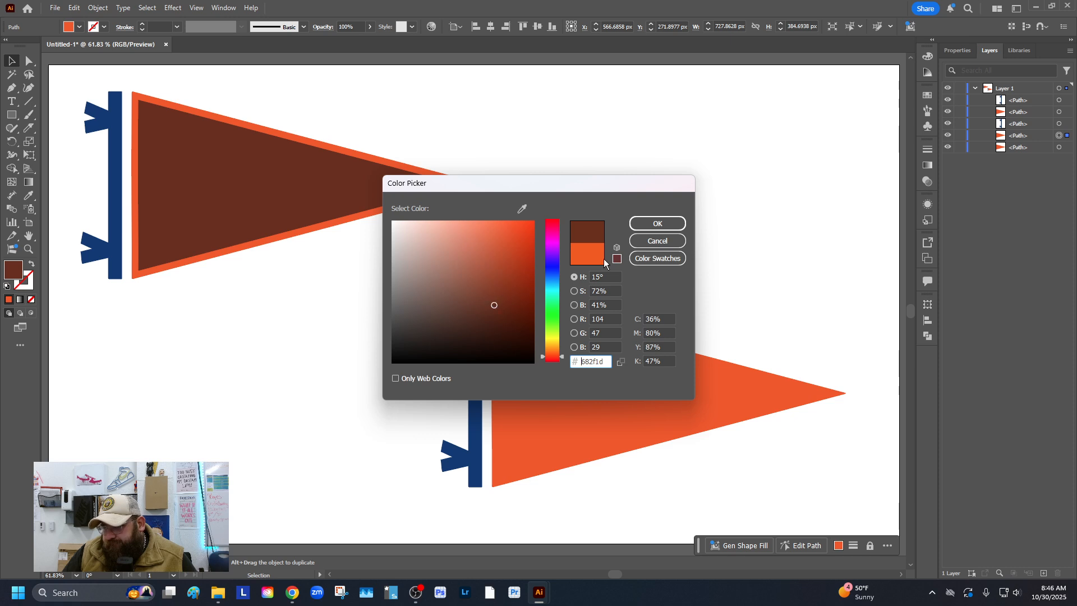
{"action": "left_click", "coordinate": [658, 224]}
{"action": "left_click", "coordinate": [282, 330]}
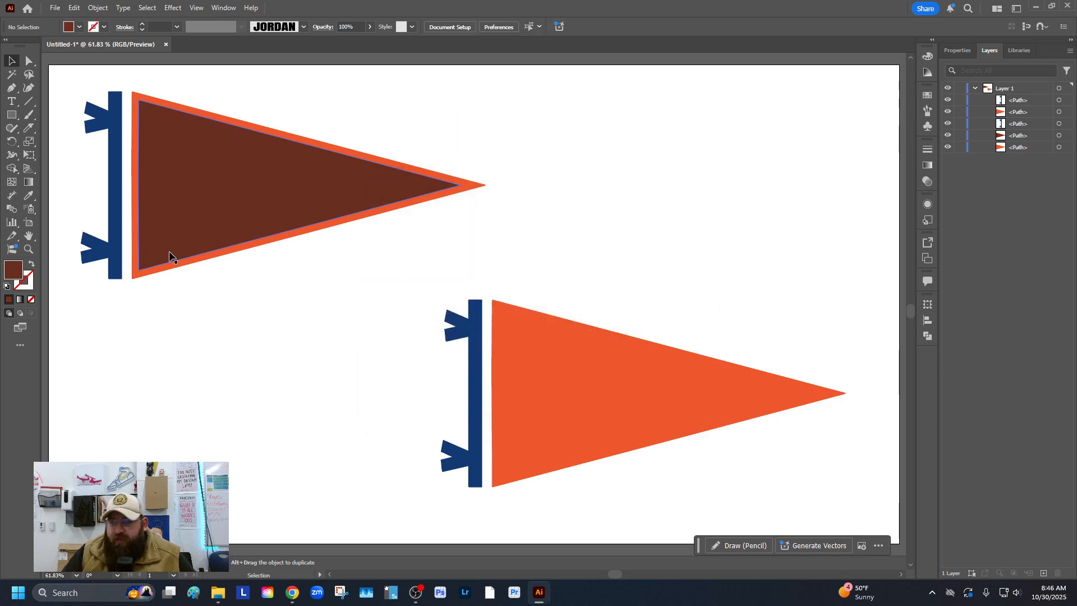
Add the point text ELWAY in the empty area beside the upper-left pennant.
{"action": "left_click", "coordinate": [11, 101]}
{"action": "left_click", "coordinate": [540, 140]}
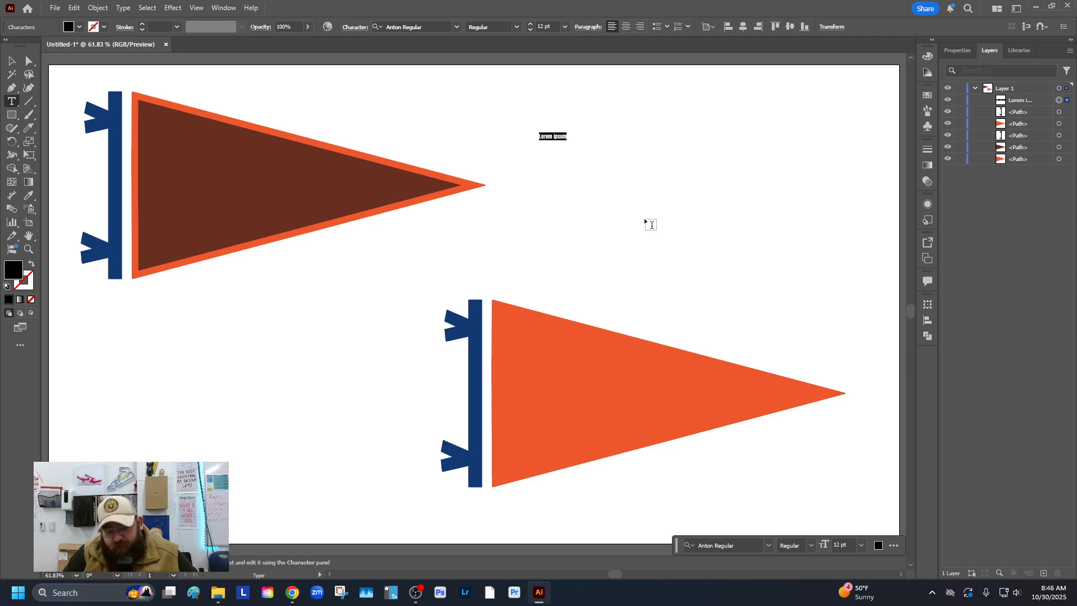
{"action": "type", "text": "EU"}
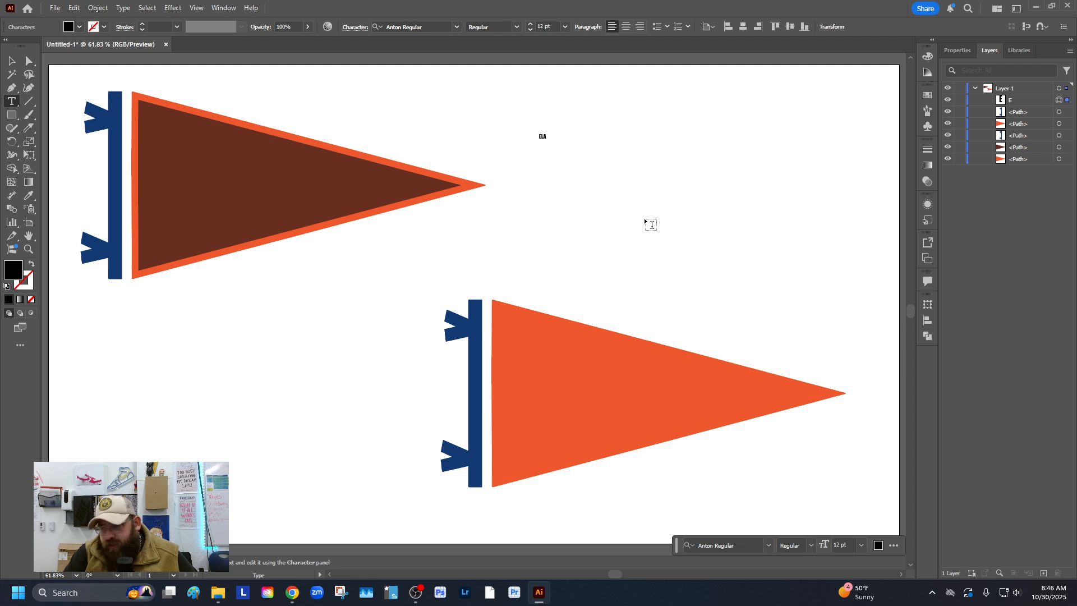
{"action": "type", "text": "W"}
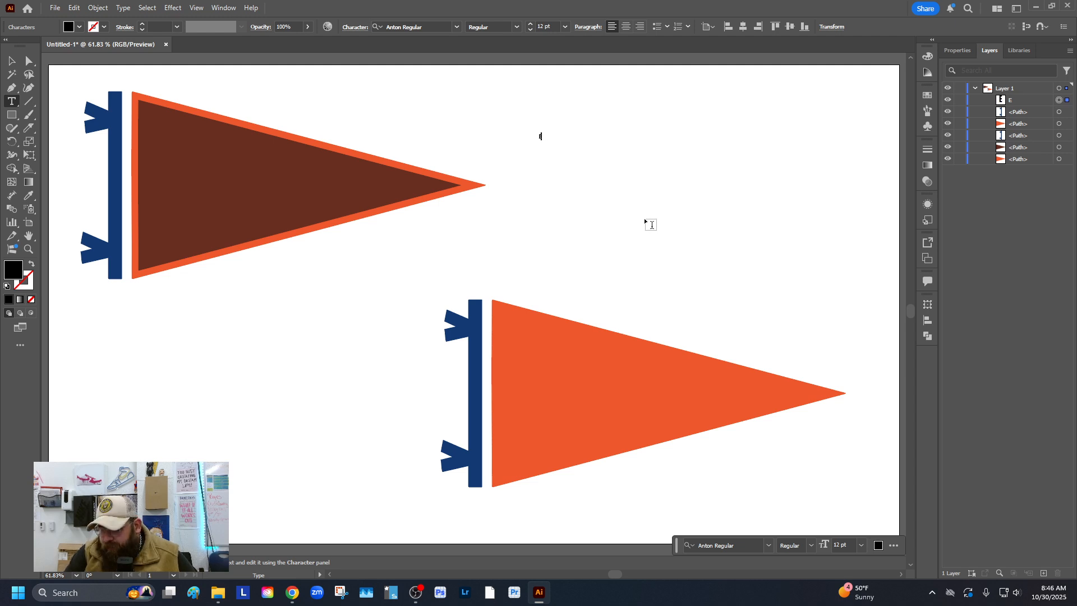
{"action": "type", "text": "AY"}
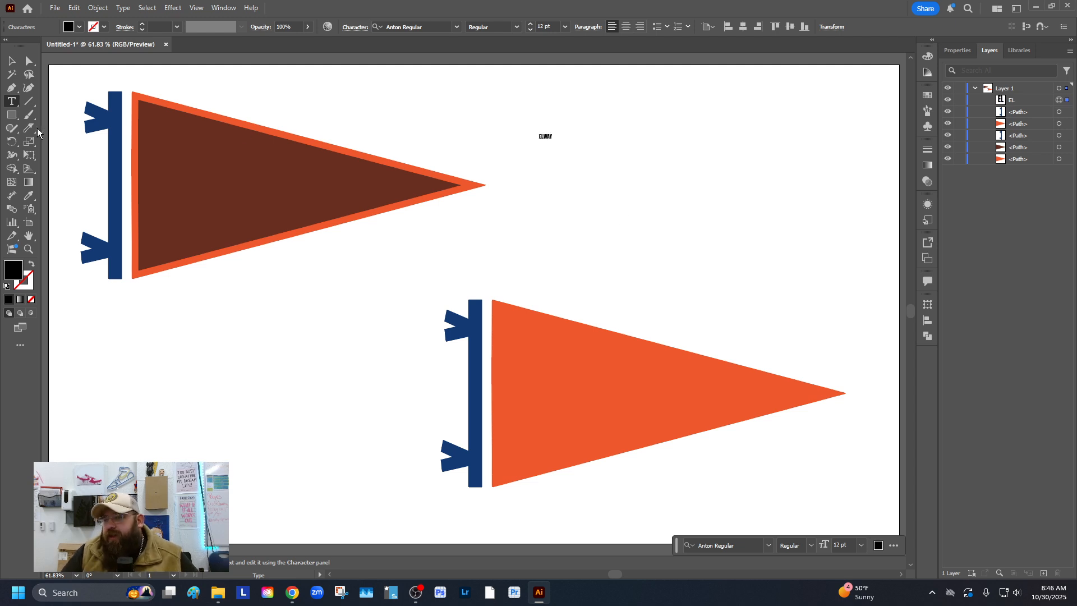
Enlarge the ELWAY text to about 246 pt and position it beside the tip of the upper-left pennant.
{"action": "key", "text": "Escape"}
{"action": "left_click_drag", "start_coordinate": [552, 142], "coordinate": [752, 211]}
{"action": "left_click_drag", "start_coordinate": [630, 132], "coordinate": [735, 188]}
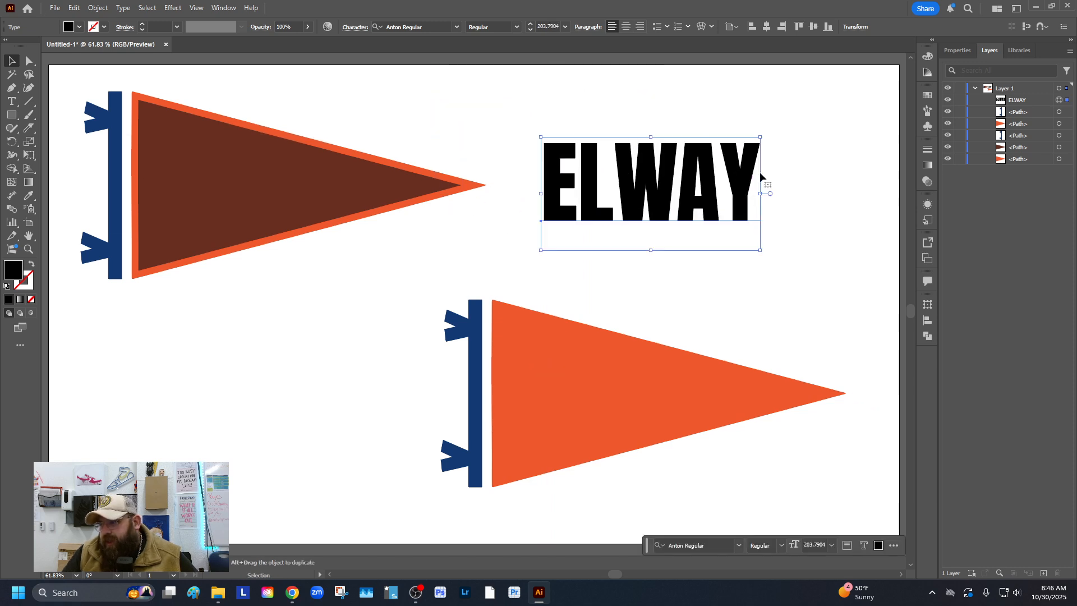
{"action": "left_click_drag", "start_coordinate": [762, 137], "coordinate": [774, 142]}
{"action": "left_click_drag", "start_coordinate": [729, 209], "coordinate": [698, 175]}
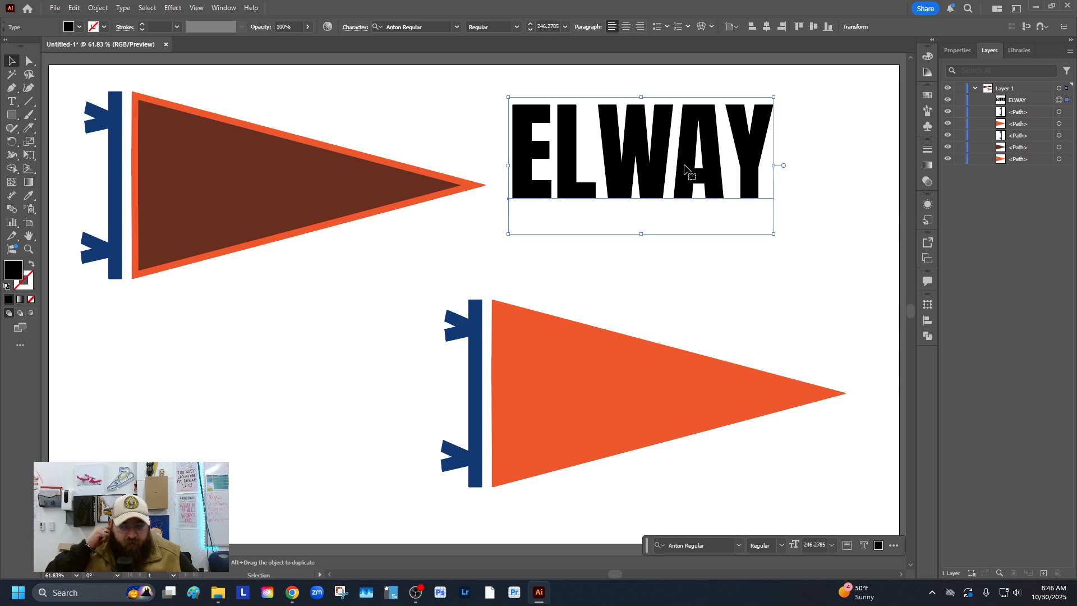
Convert the ELWAY text to outlines.
{"action": "right_click", "coordinate": [652, 168]}
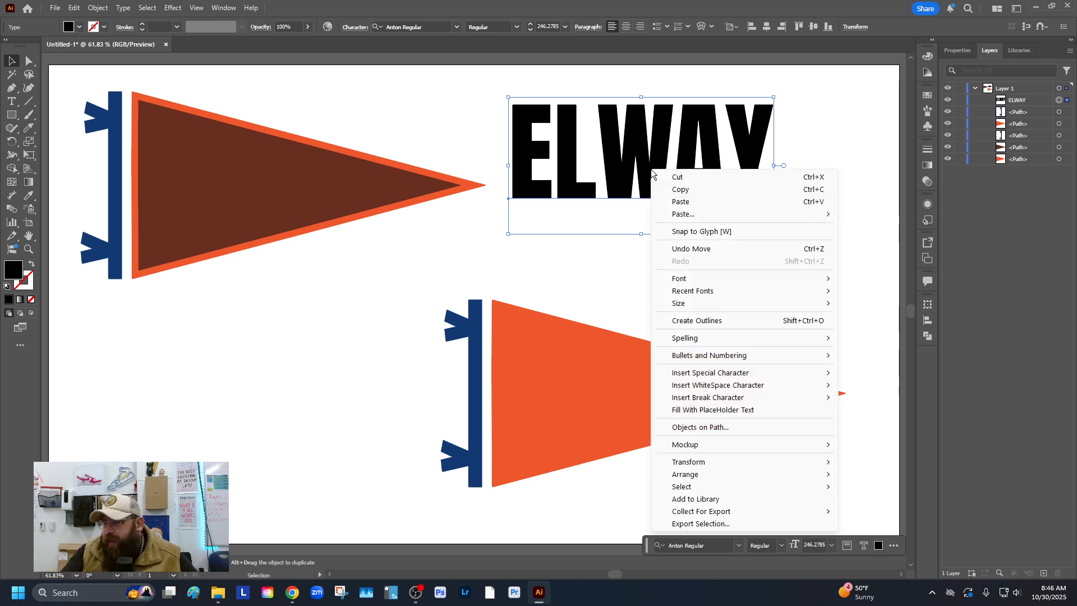
{"action": "left_click", "coordinate": [706, 322]}
{"action": "left_click", "coordinate": [358, 254]}
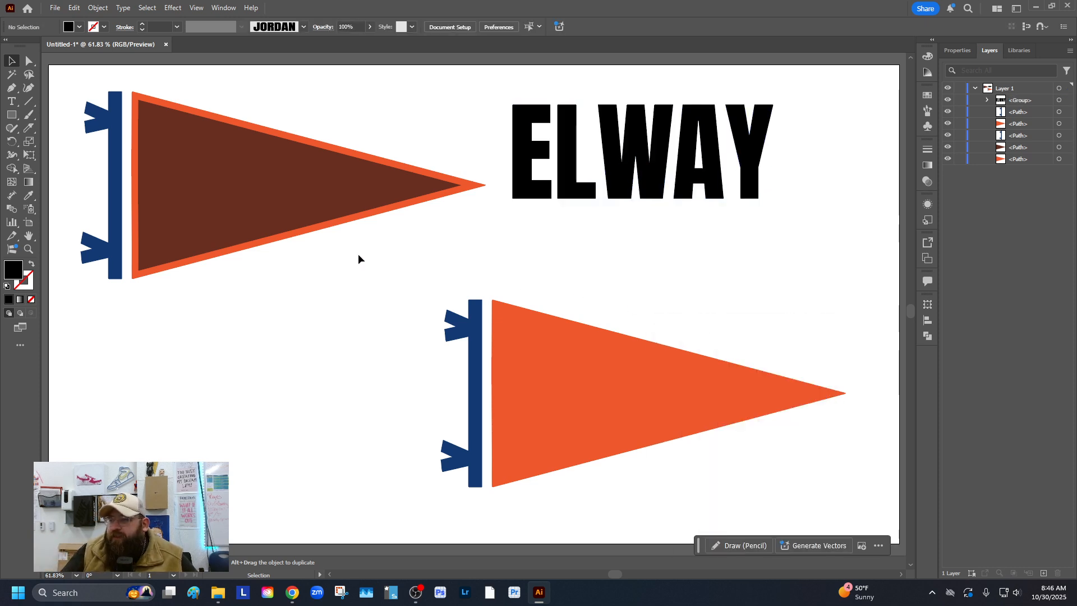
{"action": "left_click", "coordinate": [228, 163]}
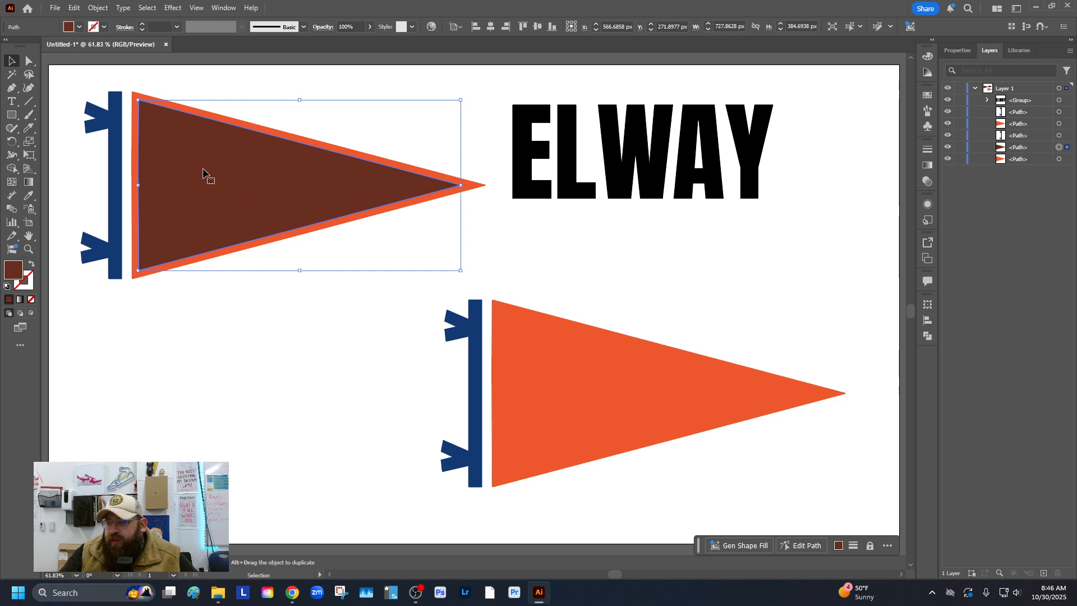
{"action": "left_click_drag", "start_coordinate": [232, 176], "coordinate": [293, 176]}
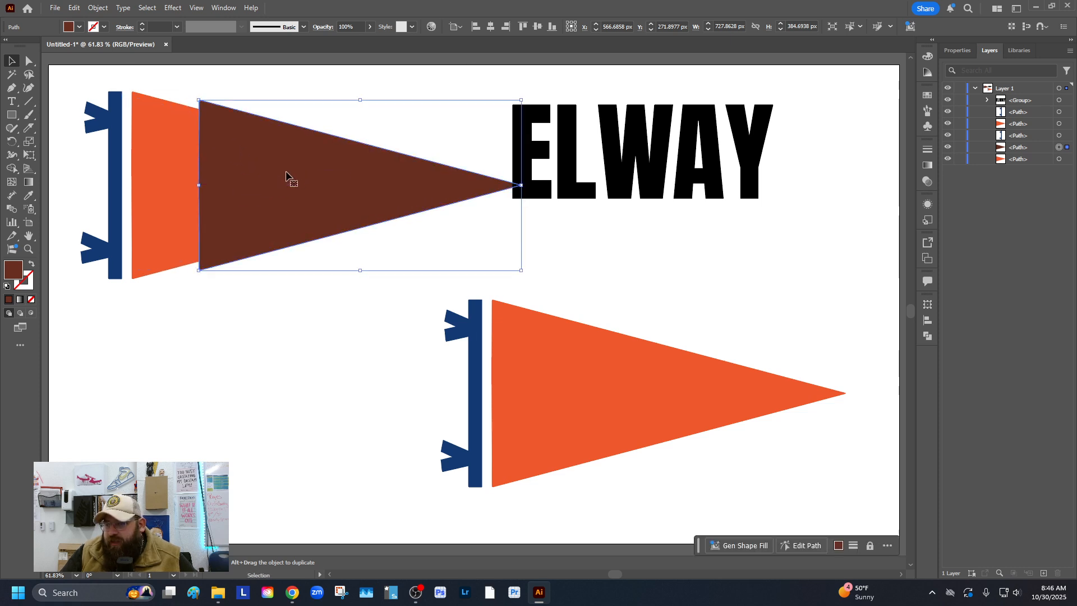
{"action": "key", "text": "ctrl+z"}
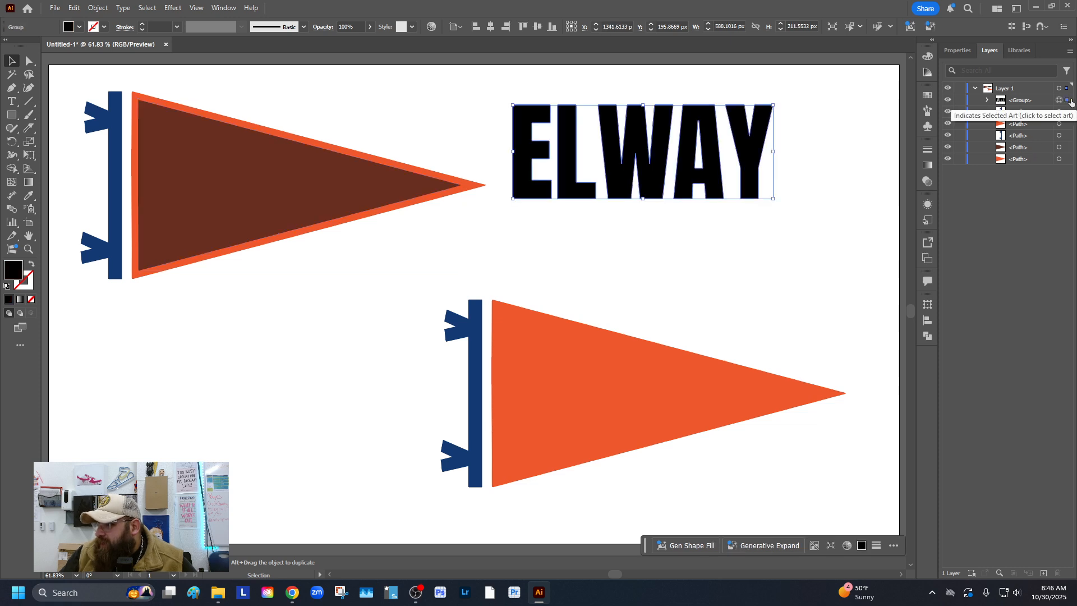
Move the brown inner triangle above the ELWAY outlines in the stacking order and warp the lettering into it with Envelope Distort, Make with Top Object.
{"action": "left_click_drag", "start_coordinate": [1020, 147], "coordinate": [1021, 97]}
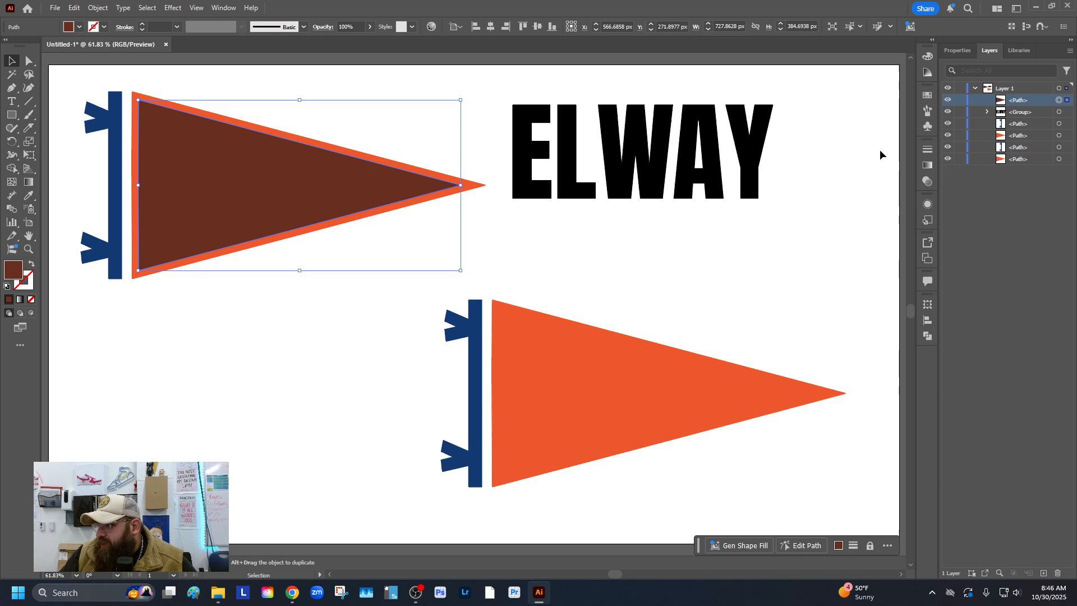
{"action": "left_click", "coordinate": [1027, 112]}
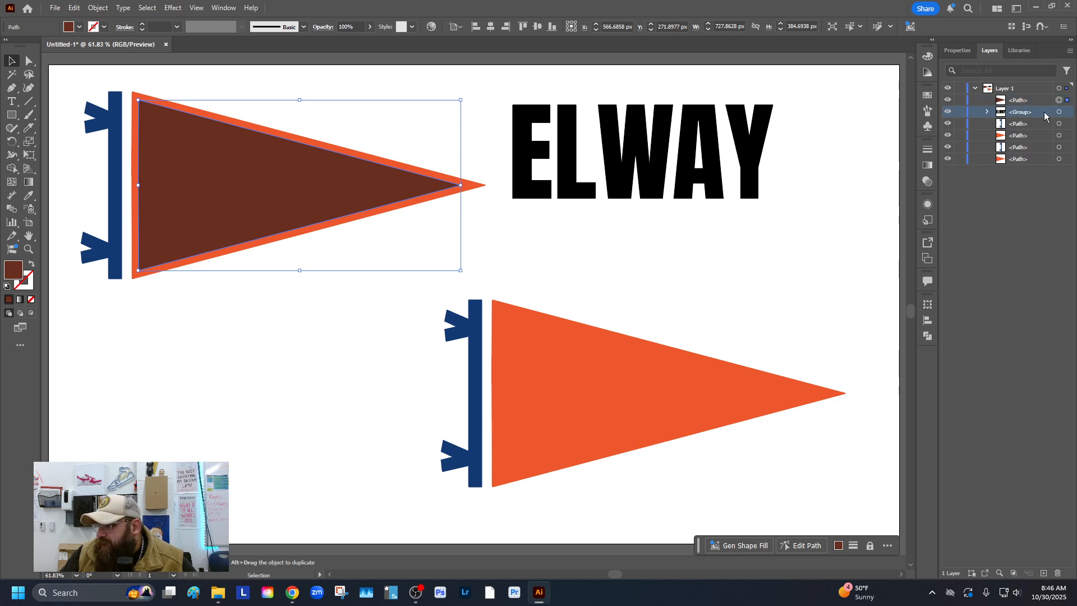
{"action": "left_click", "coordinate": [572, 171], "text": "shift"}
{"action": "left_click", "coordinate": [97, 9]}
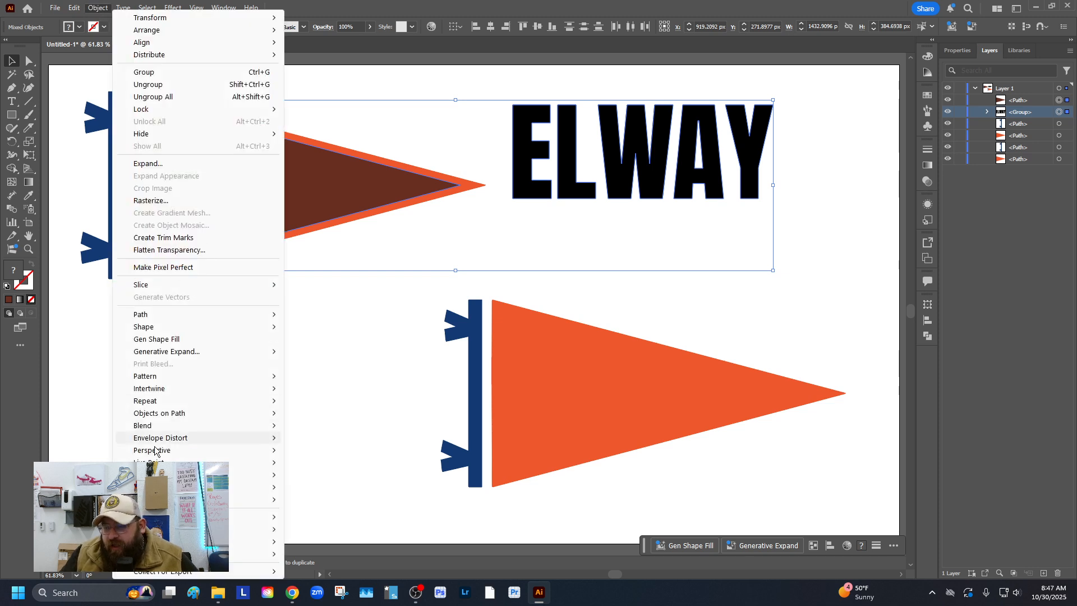
{"action": "mouse_move", "coordinate": [181, 443]}
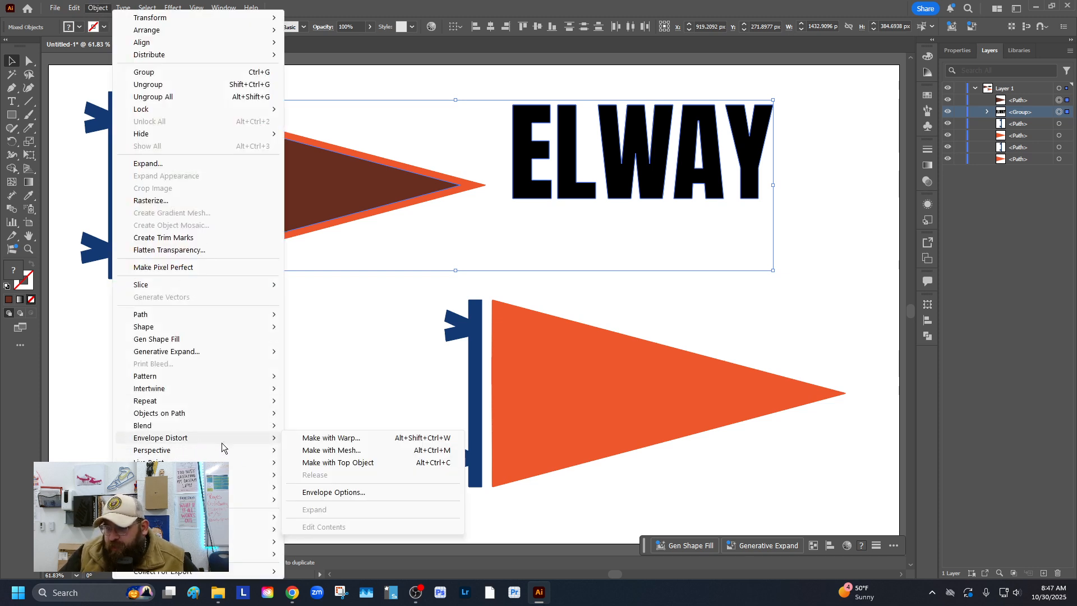
{"action": "left_click", "coordinate": [359, 463]}
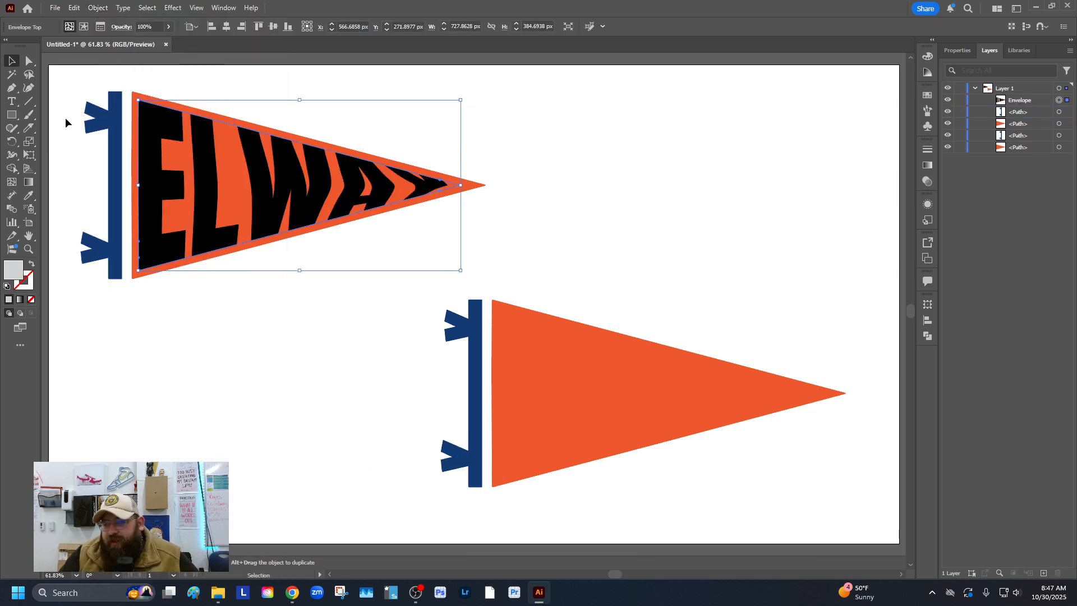
{"action": "left_click", "coordinate": [177, 376]}
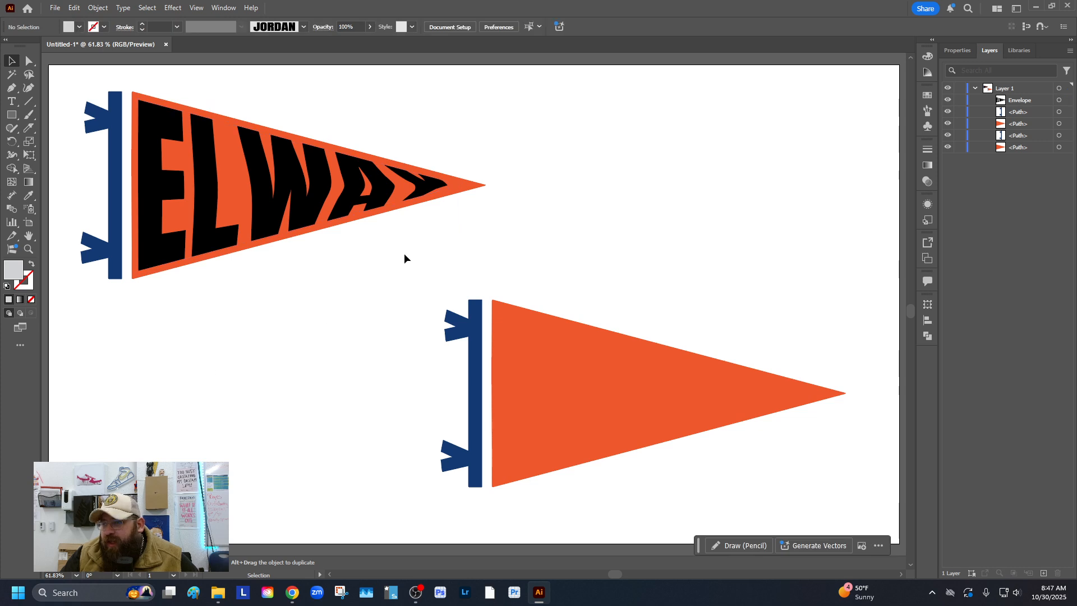
Expand the warped ELWAY envelope with Object and Fill enabled.
{"action": "left_click", "coordinate": [410, 194]}
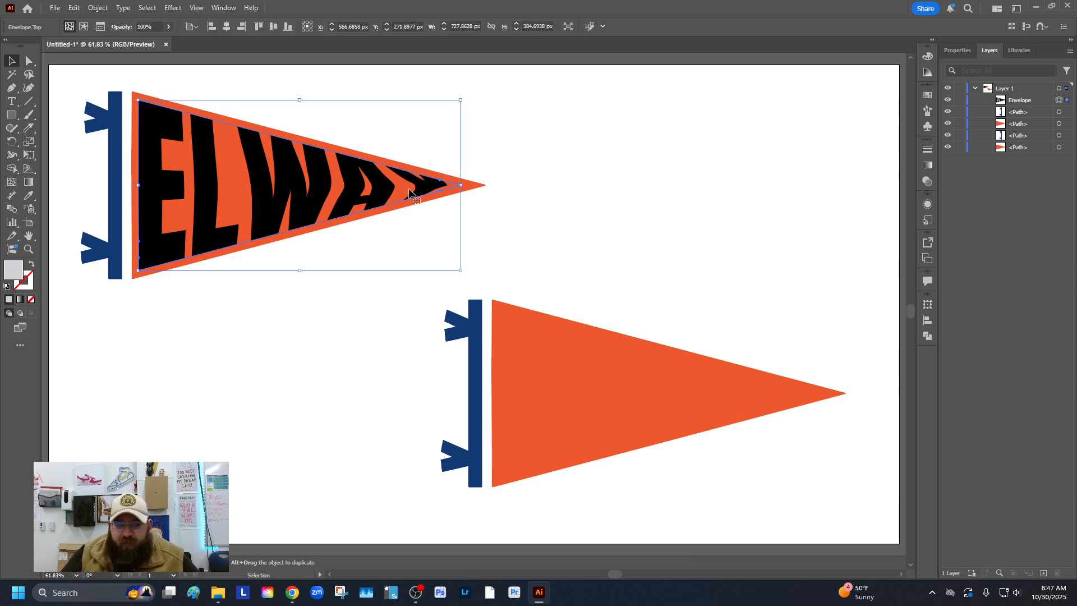
{"action": "left_click", "coordinate": [96, 8]}
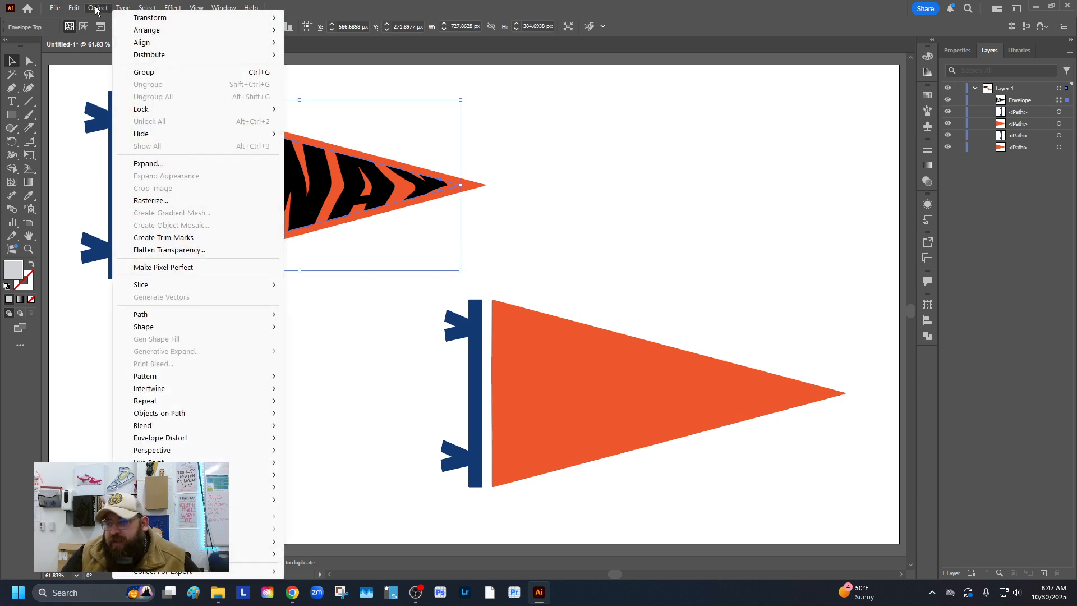
{"action": "left_click", "coordinate": [157, 160]}
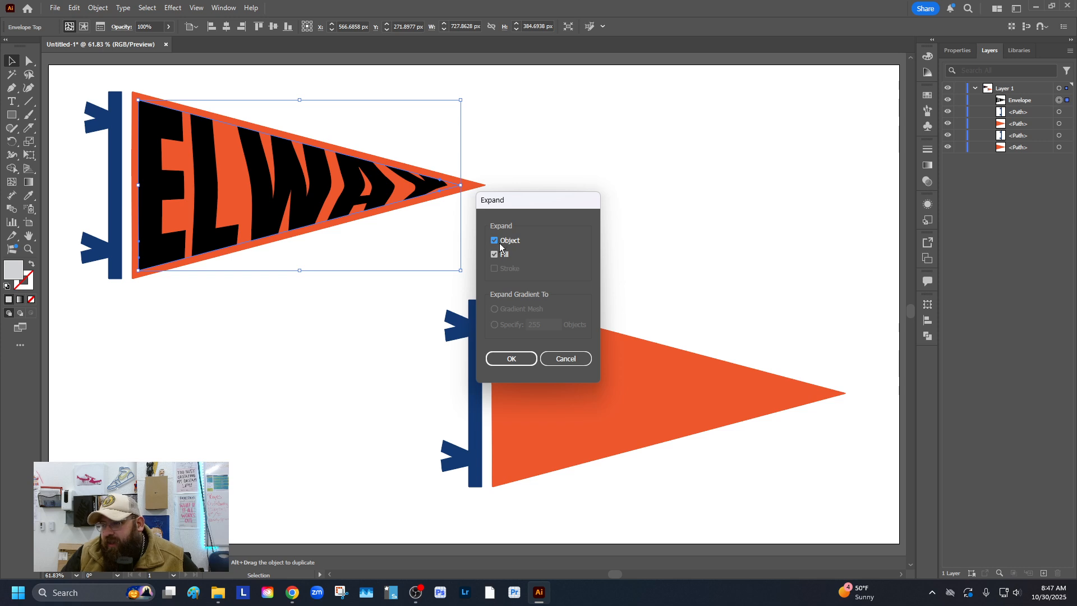
{"action": "left_click", "coordinate": [510, 358]}
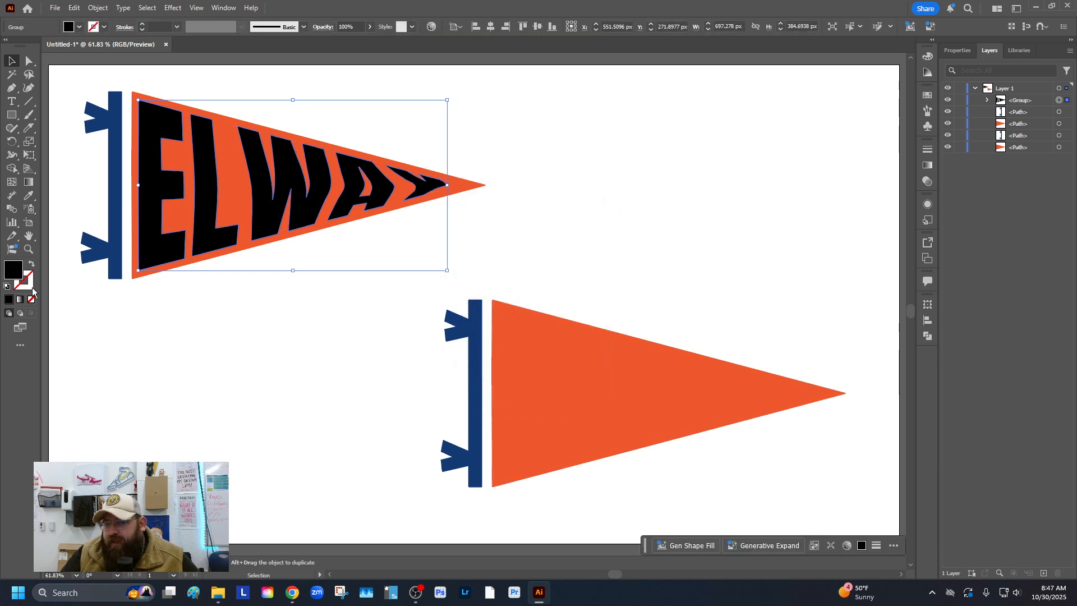
Fill the expanded ELWAY lettering with white, hex ffffff.
{"action": "double_click", "coordinate": [16, 274]}
{"action": "type", "text": "ffffff"}
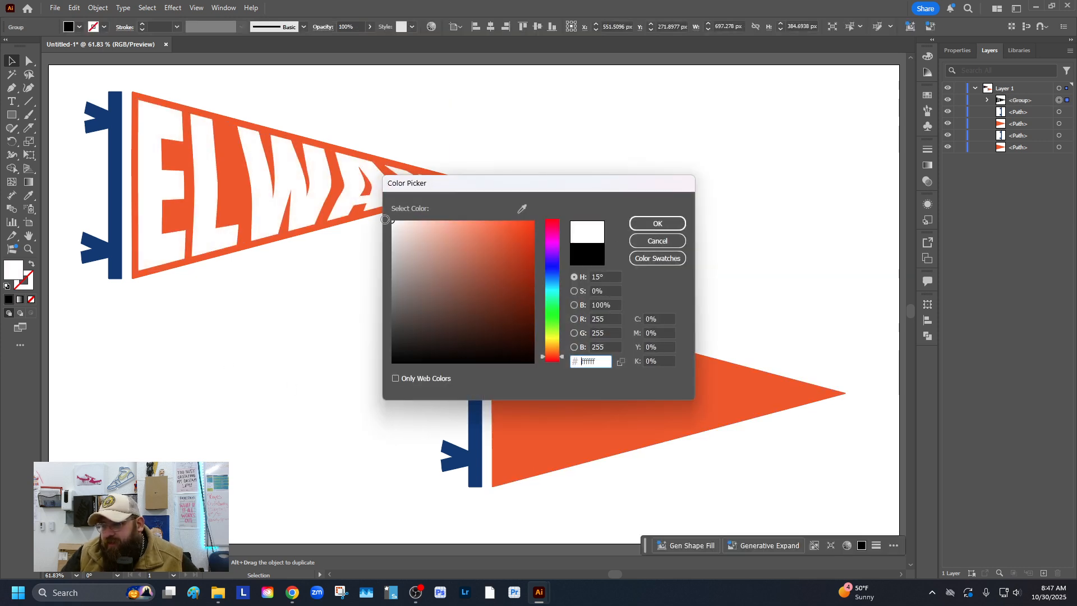
{"action": "left_click", "coordinate": [661, 224]}
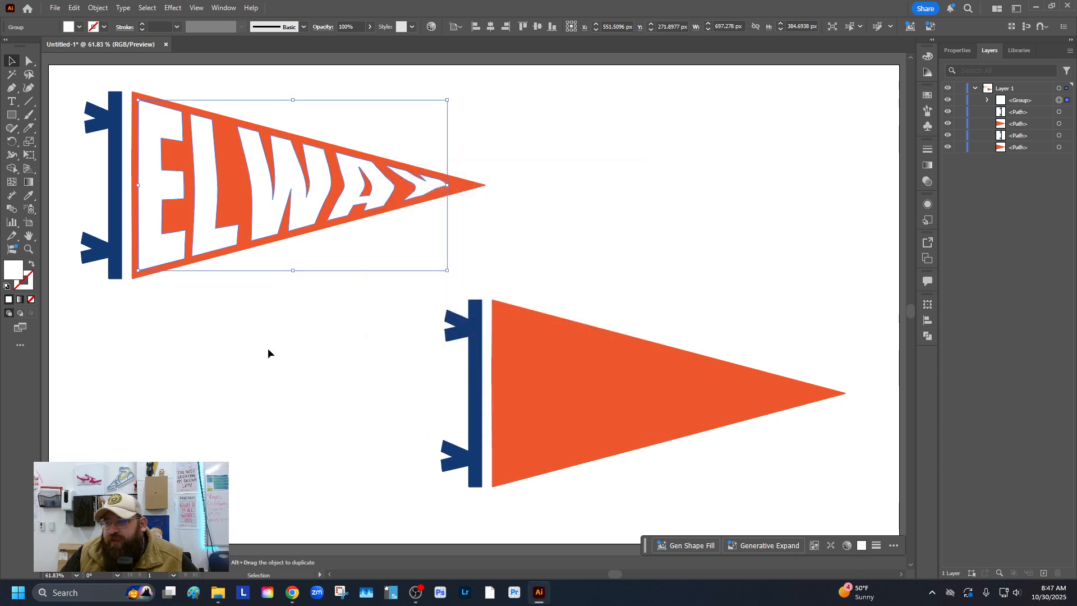
{"action": "left_click", "coordinate": [267, 350]}
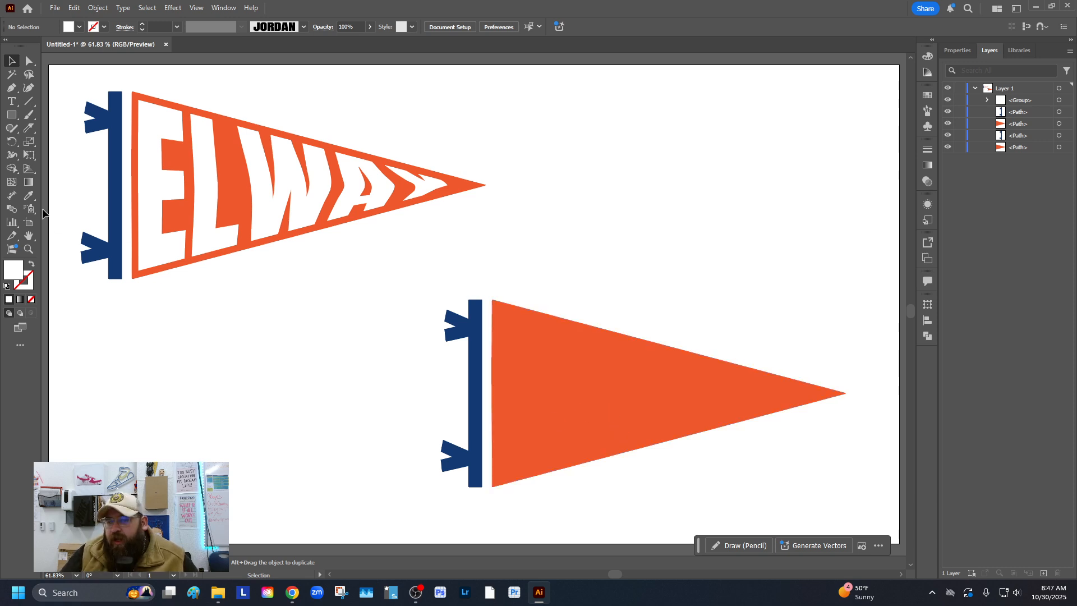
Add the text BRONCOS in the empty area beside the lower-right pennant and enlarge it to about 196 pt.
{"action": "left_click", "coordinate": [11, 100]}
{"action": "left_click", "coordinate": [234, 375]}
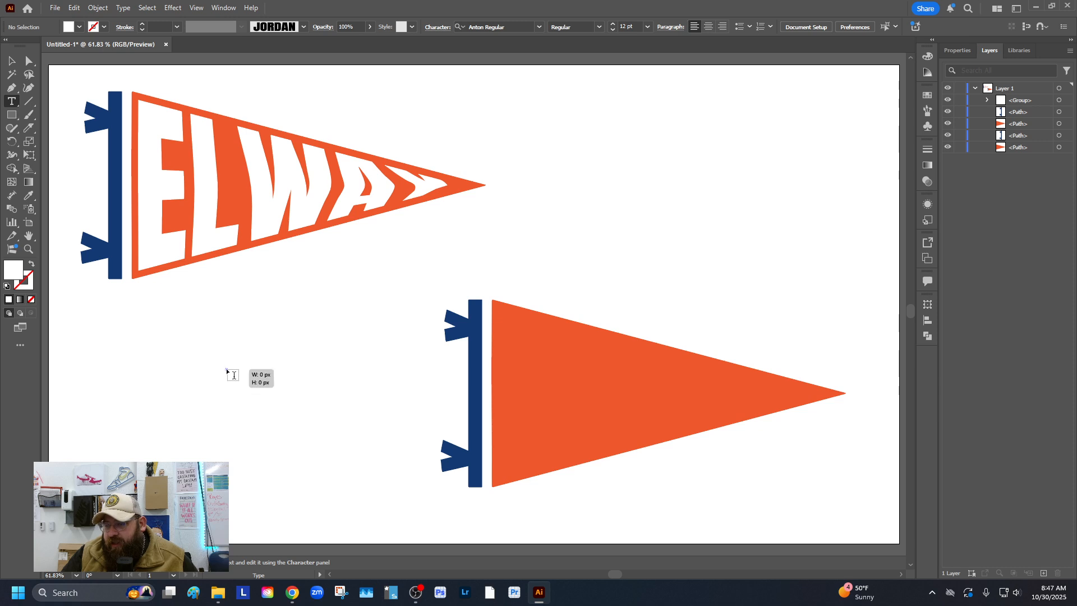
{"action": "type", "text": "BRONCOS"}
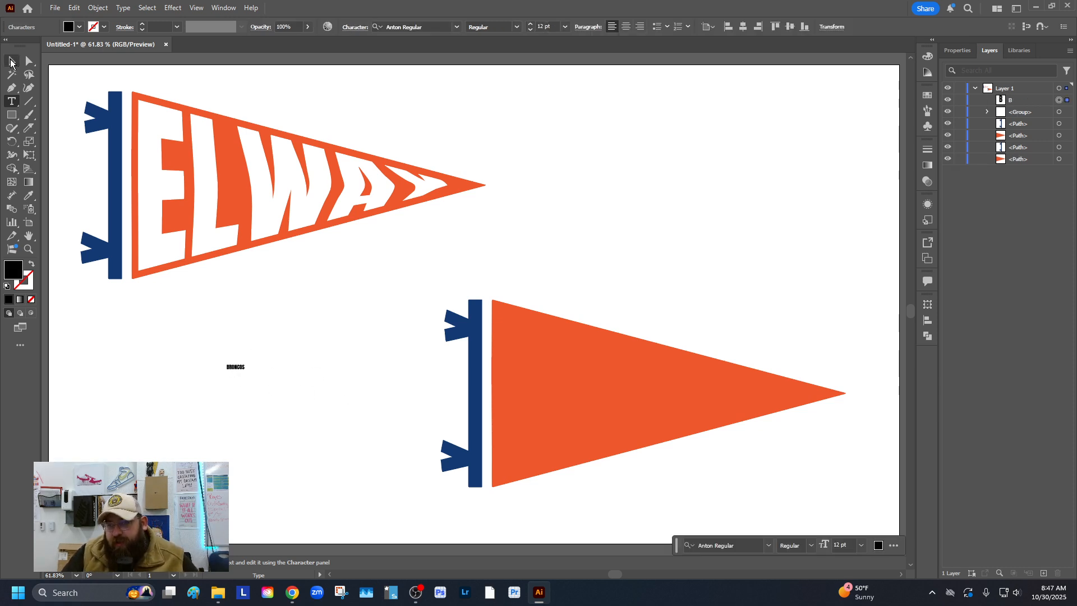
{"action": "left_click", "coordinate": [11, 60]}
{"action": "left_click_drag", "start_coordinate": [245, 370], "coordinate": [383, 467]}
{"action": "left_click_drag", "start_coordinate": [310, 389], "coordinate": [313, 428]}
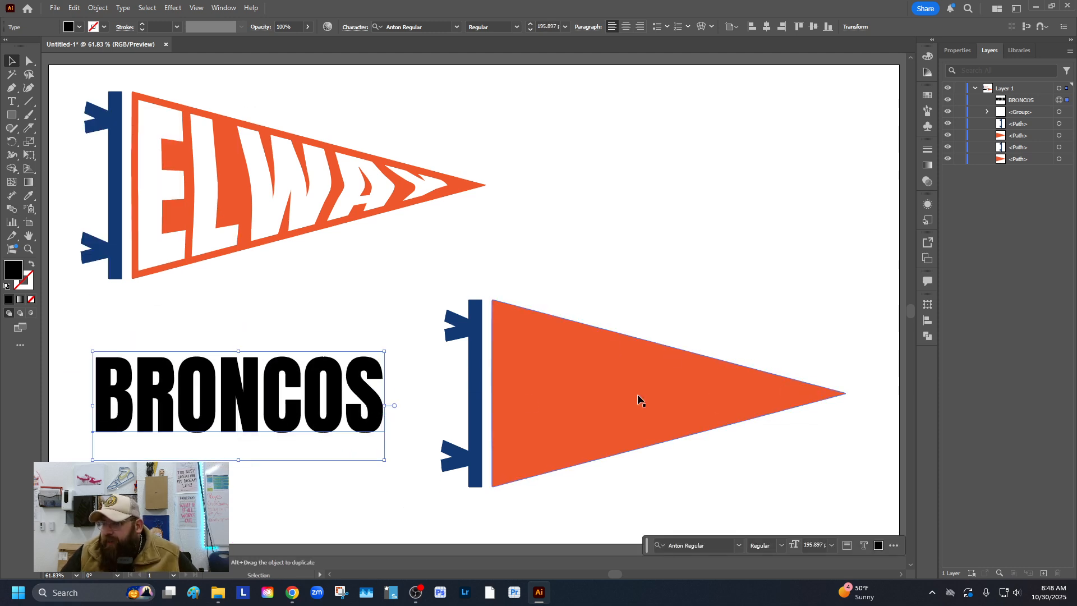
Convert the BRONCOS text to outlines.
{"action": "right_click", "coordinate": [224, 400]}
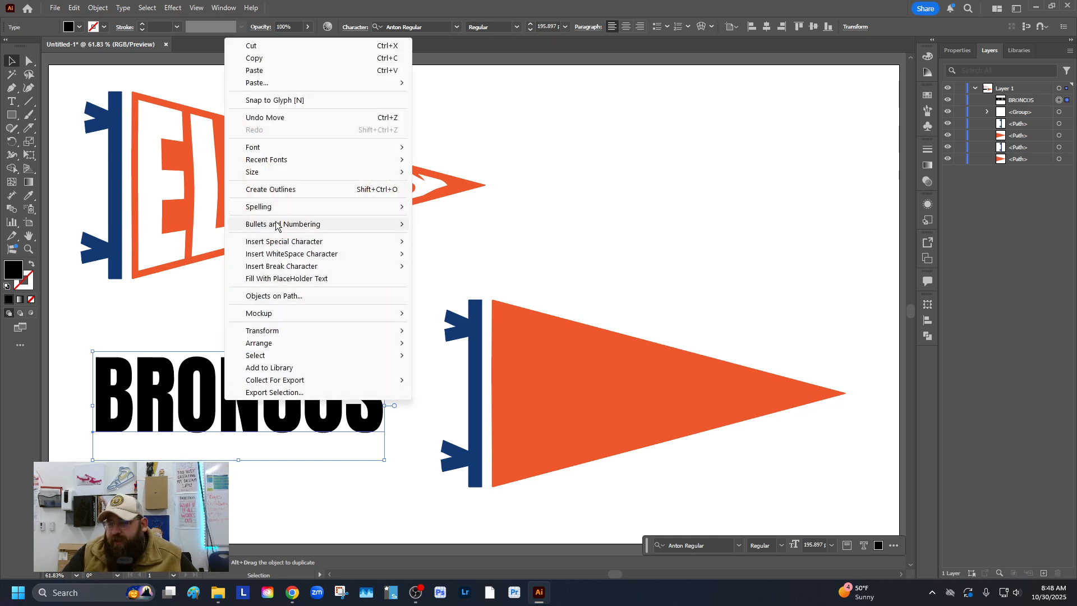
{"action": "left_click", "coordinate": [280, 191]}
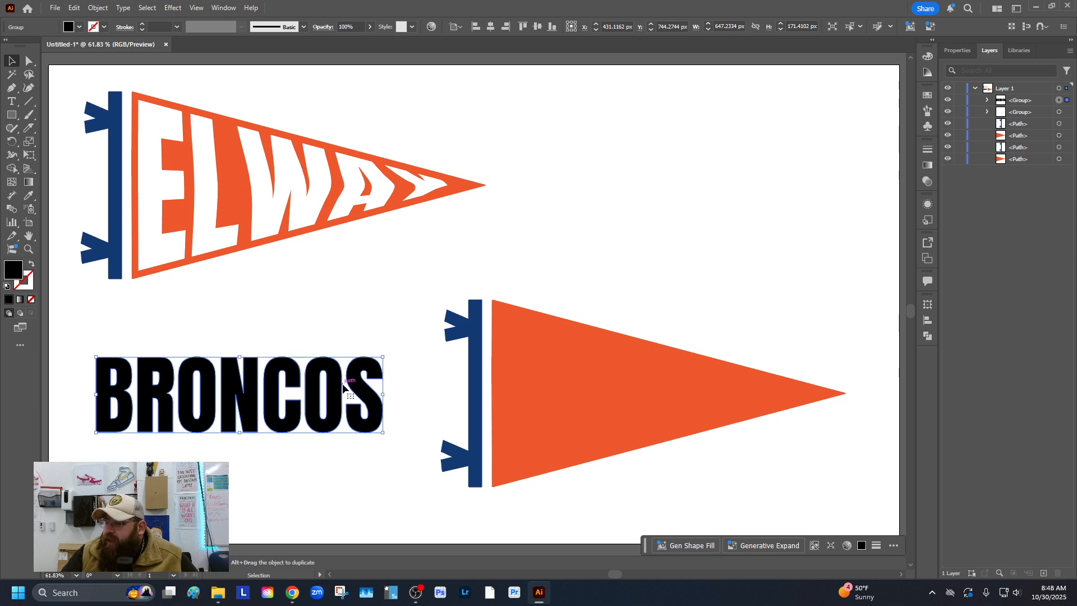
{"action": "left_click", "coordinate": [101, 8]}
{"action": "left_click", "coordinate": [104, 9]}
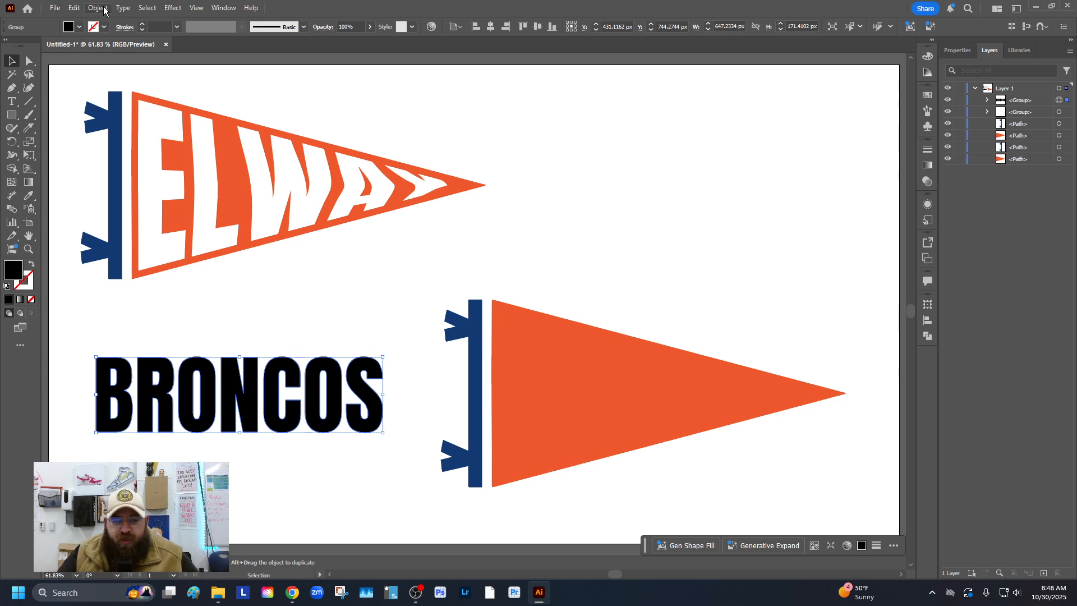
Create a new Art Brush from the outlined BRONCOS lettering, keeping the default brush options.
{"action": "left_click", "coordinate": [928, 116]}
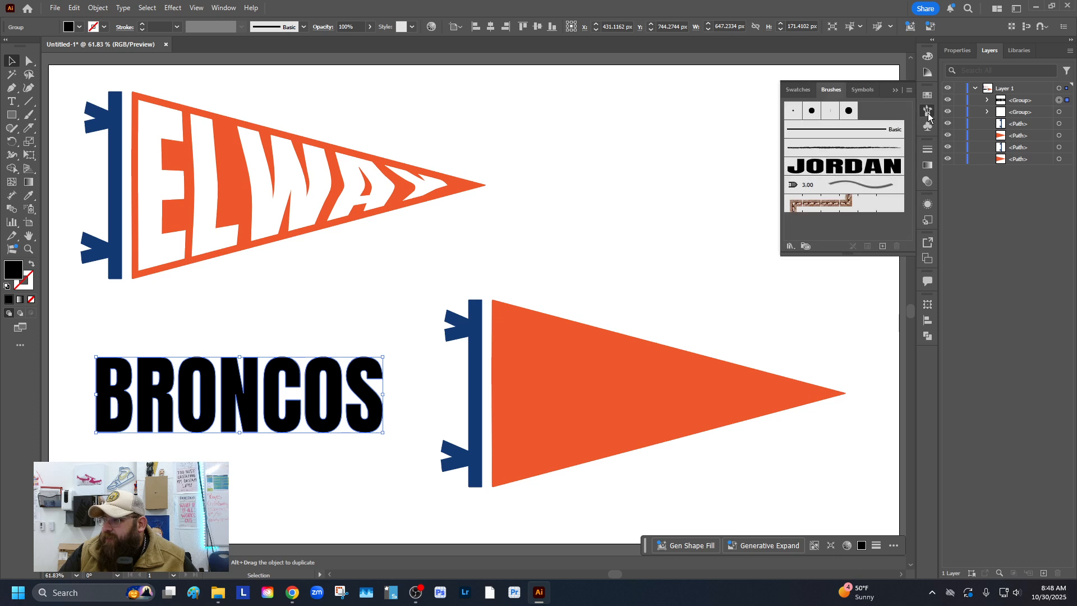
{"action": "left_click", "coordinate": [928, 116]}
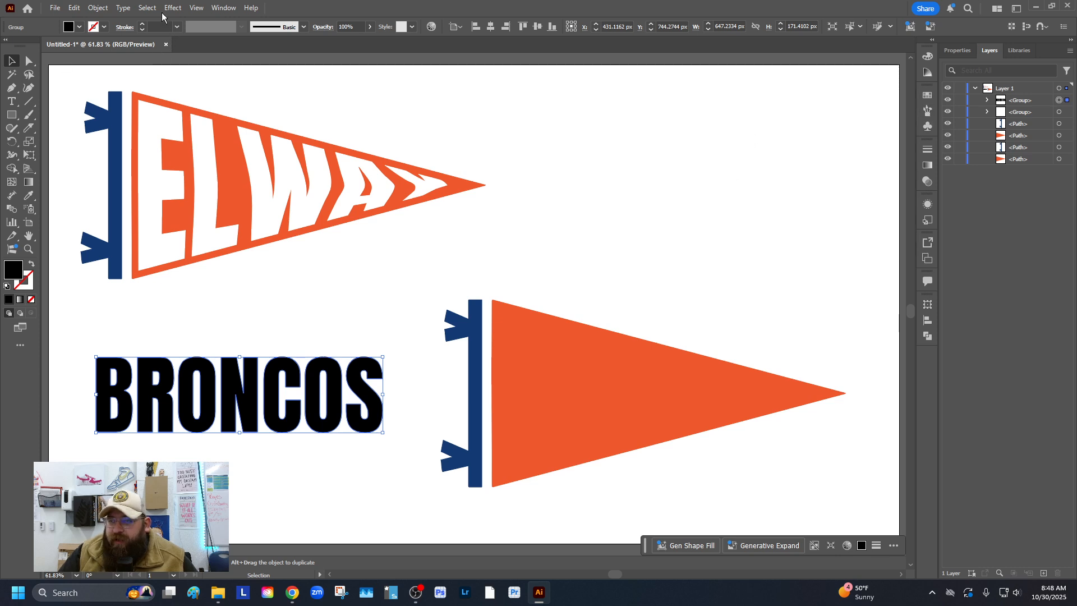
{"action": "left_click", "coordinate": [222, 8]}
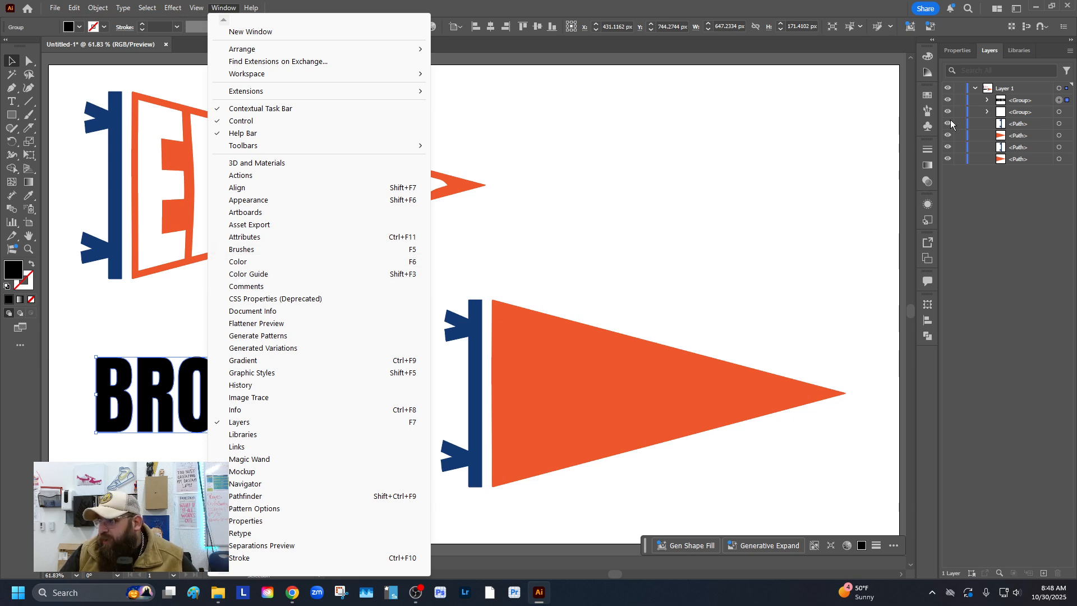
{"action": "left_click", "coordinate": [268, 249]}
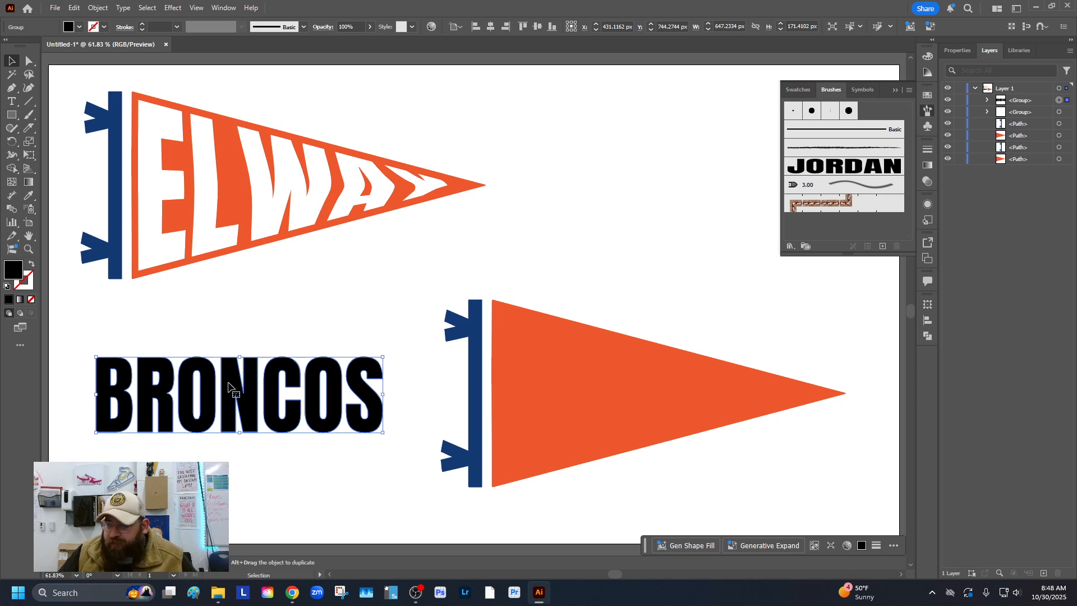
{"action": "mouse_move", "coordinate": [228, 386]}
{"action": "left_mouse_down"}
{"action": "mouse_move", "coordinate": [836, 210]}
{"action": "mouse_move", "coordinate": [852, 167]}
{"action": "mouse_move", "coordinate": [857, 187]}
{"action": "left_mouse_up"}
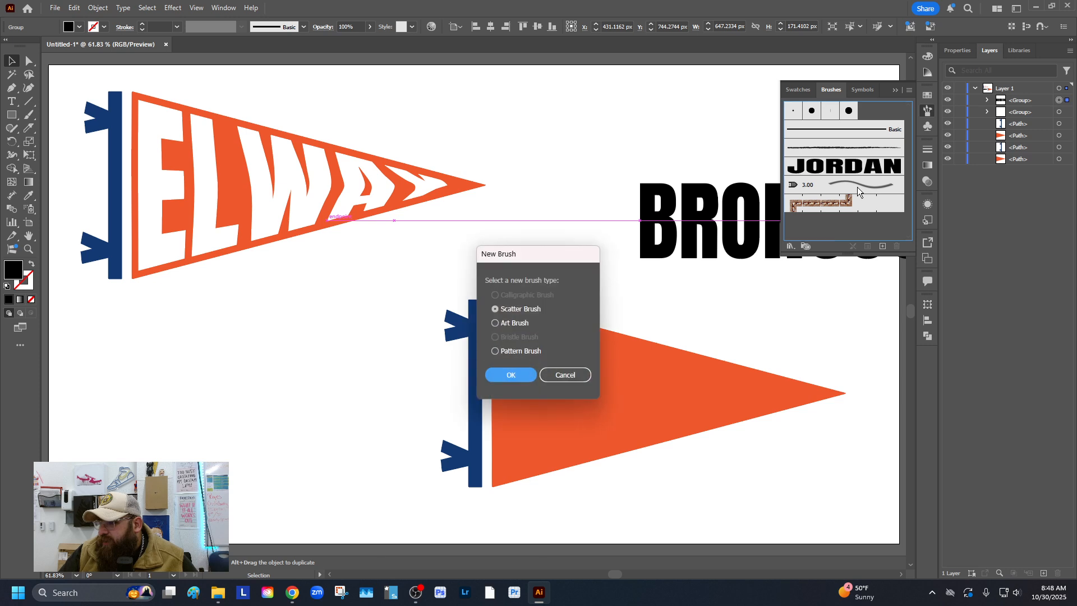
{"action": "left_click", "coordinate": [495, 324]}
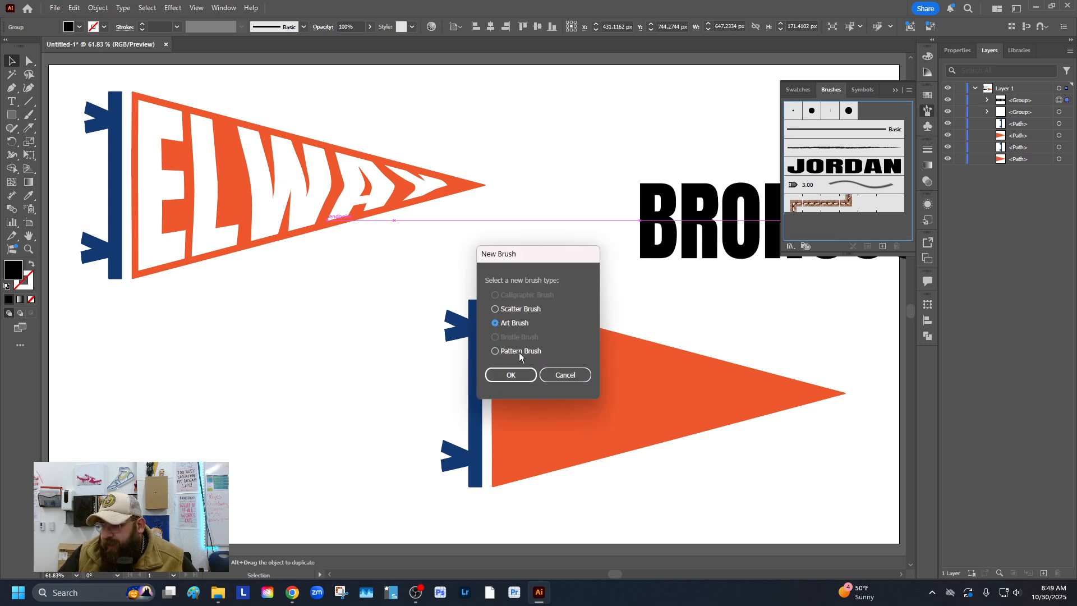
{"action": "left_click", "coordinate": [524, 375]}
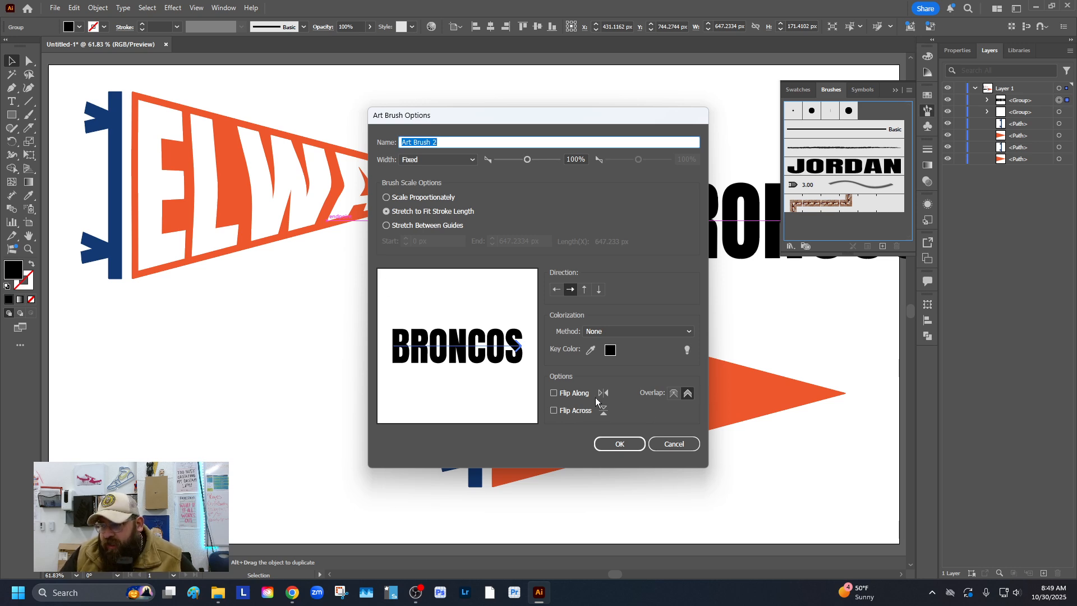
{"action": "left_click", "coordinate": [627, 443]}
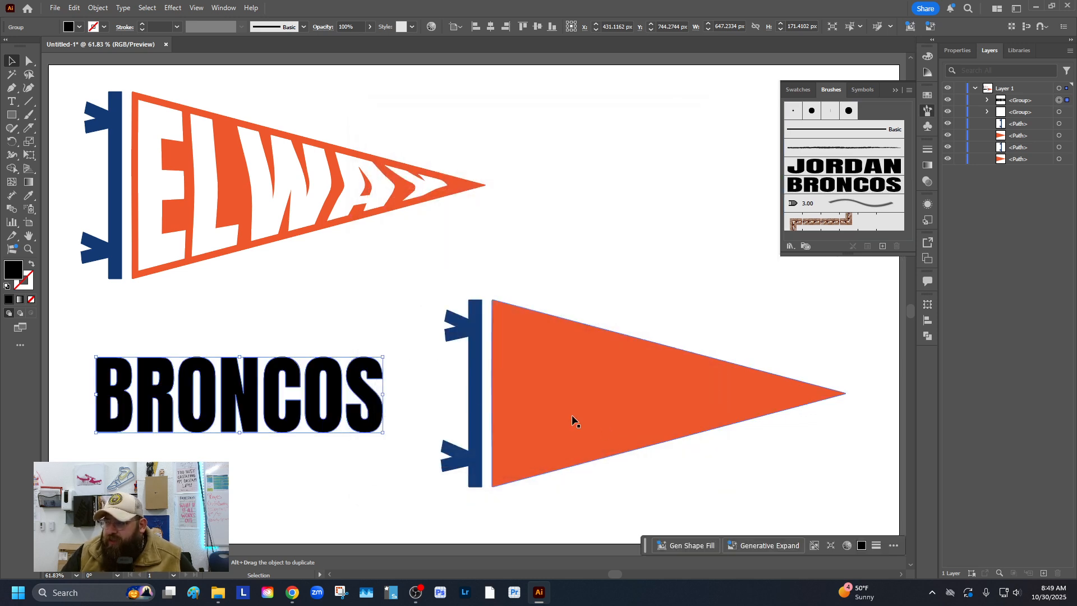
Delete the original black BRONCOS lettering from the artboard.
{"action": "left_click", "coordinate": [402, 404]}
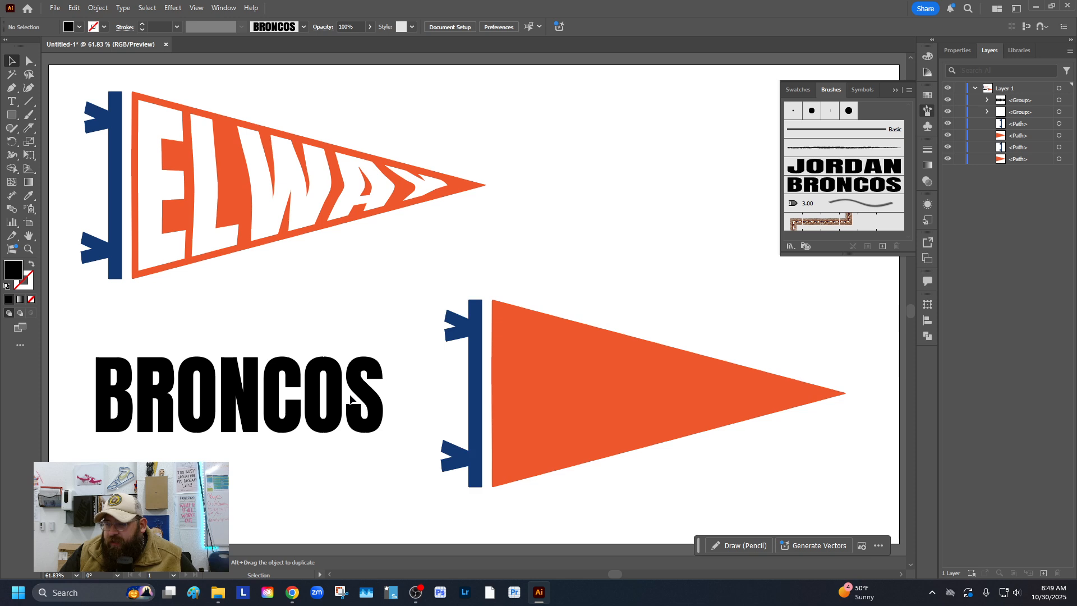
{"action": "left_click", "coordinate": [358, 396]}
{"action": "key", "text": "Delete"}
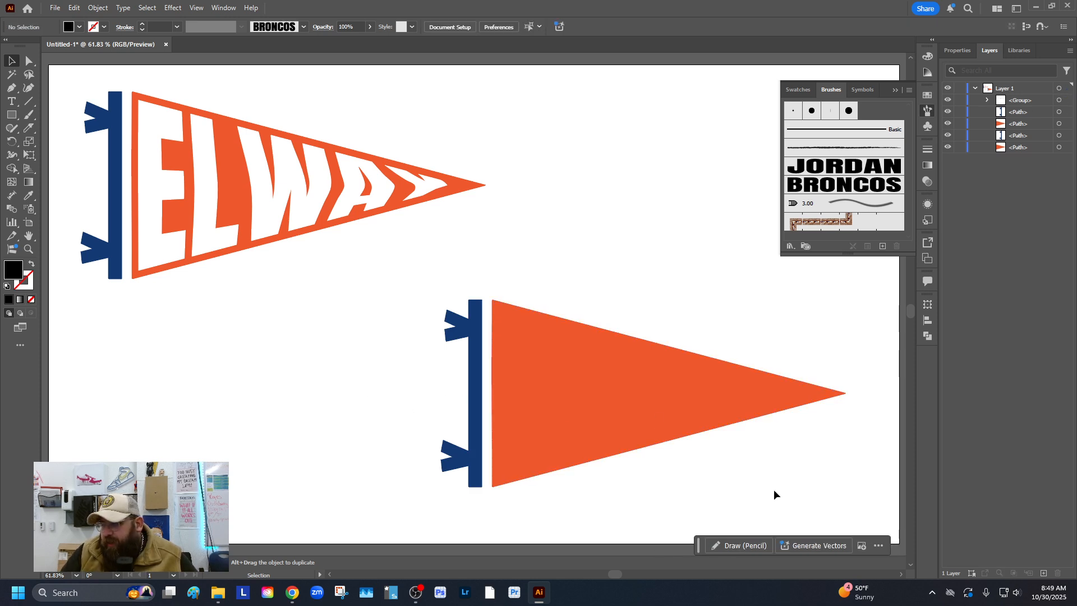
Draw a straight horizontal Pen path about 632 px long along the centre of the blank pennant, stopping short of its tip.
{"action": "key", "text": "z"}
{"action": "left_click", "coordinate": [669, 440]}
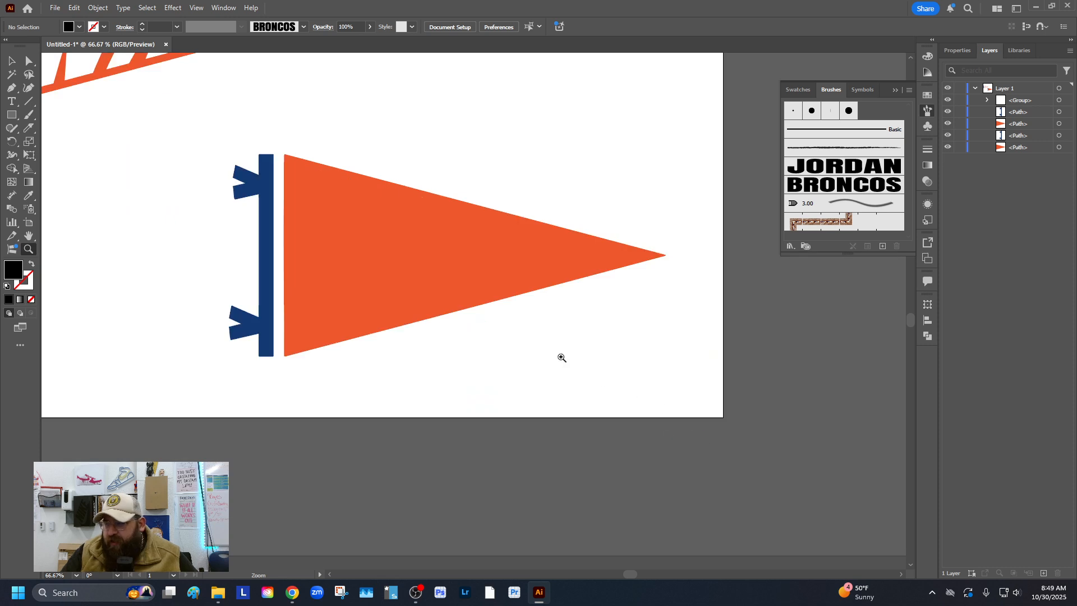
{"action": "left_click", "coordinate": [459, 303]}
{"action": "left_click", "coordinate": [895, 91]}
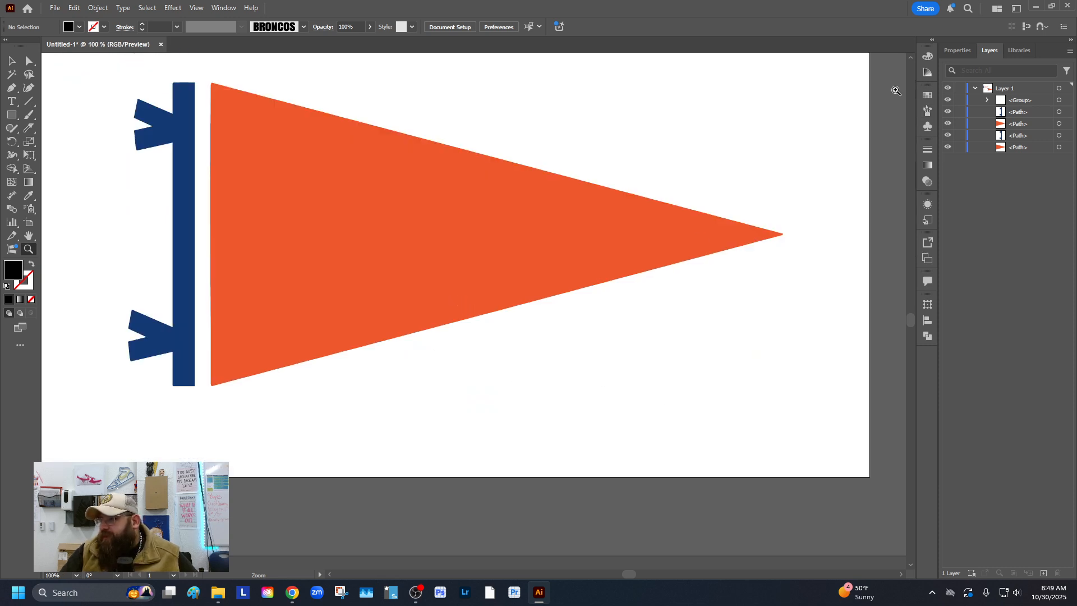
{"action": "left_click", "coordinate": [10, 90]}
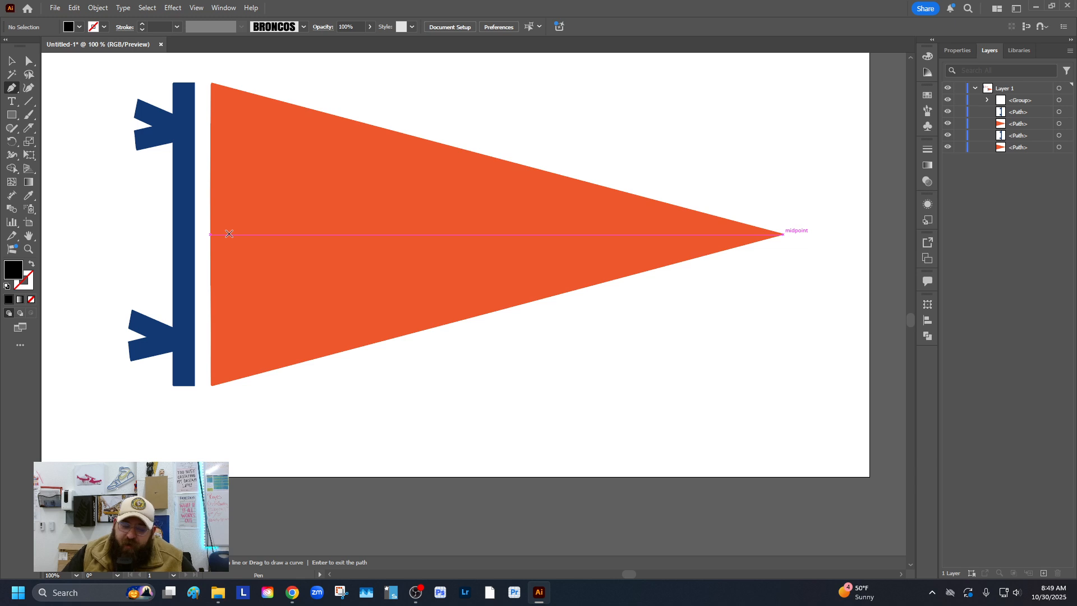
{"action": "left_click", "coordinate": [228, 233]}
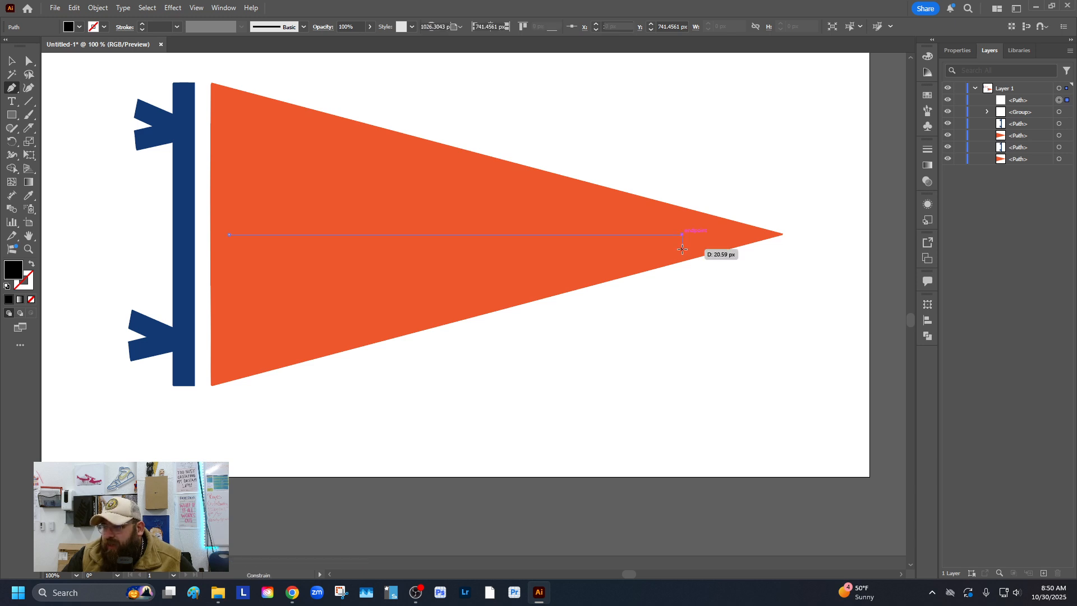
{"action": "left_click", "coordinate": [684, 249], "text": "shift"}
{"action": "left_click", "coordinate": [11, 62]}
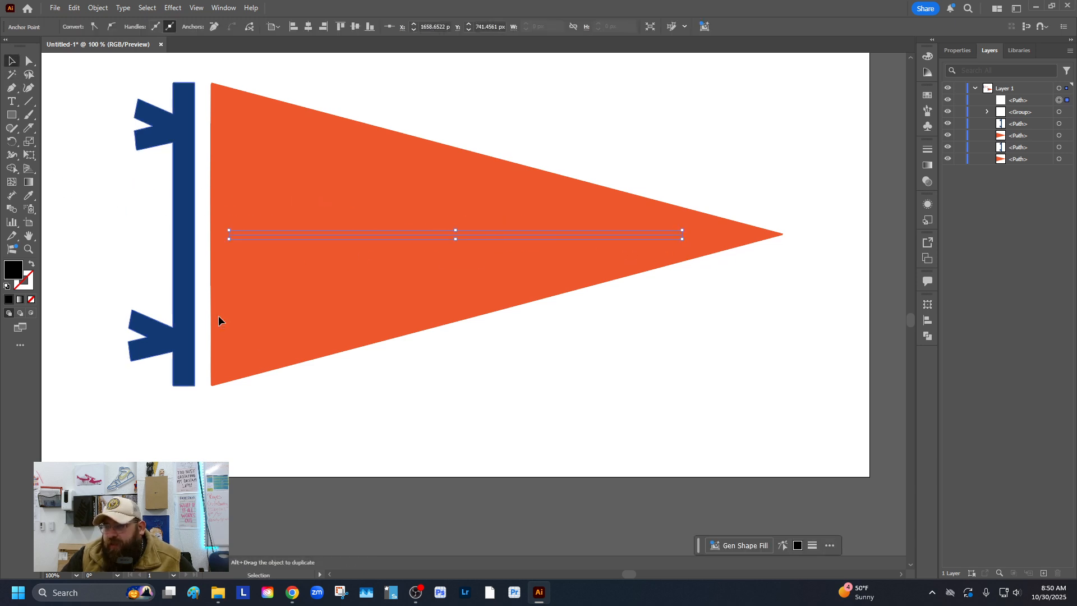
{"action": "left_click", "coordinate": [348, 363]}
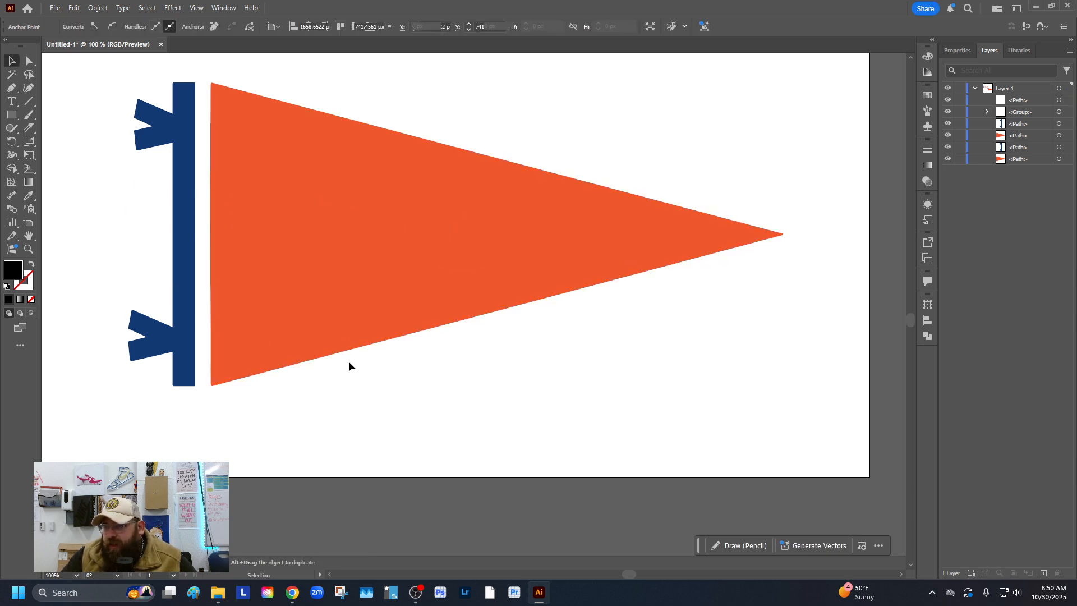
Give the pennant's centre line a 2 pt black stroke and no fill.
{"action": "left_click", "coordinate": [330, 234]}
{"action": "left_click", "coordinate": [142, 24]}
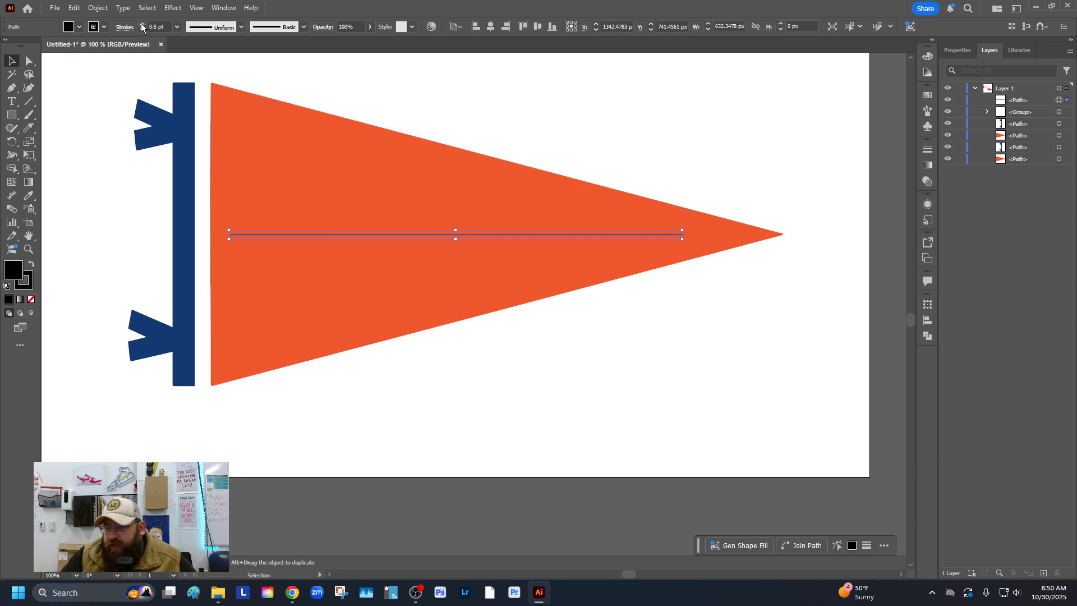
{"action": "left_click", "coordinate": [142, 24]}
{"action": "left_click", "coordinate": [142, 24]}
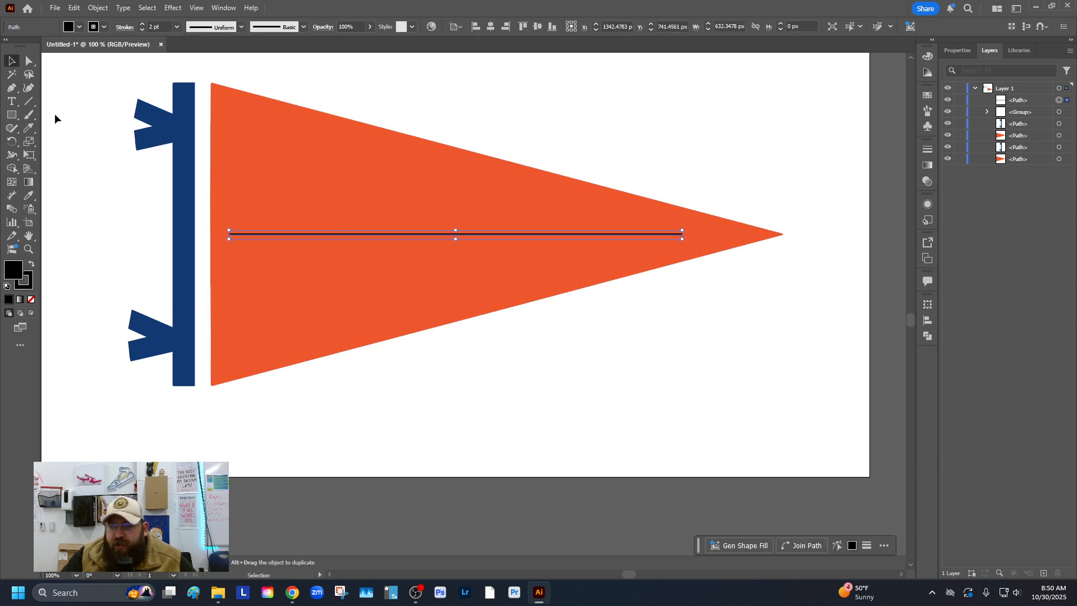
{"action": "left_click", "coordinate": [69, 28]}
{"action": "left_click", "coordinate": [8, 106]}
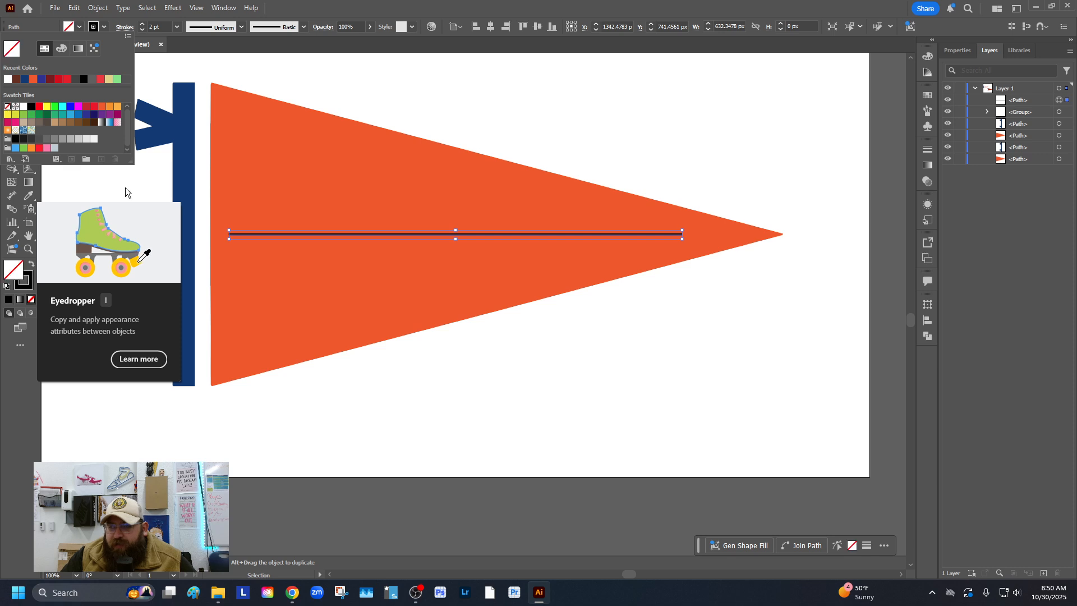
{"action": "left_click", "coordinate": [550, 396]}
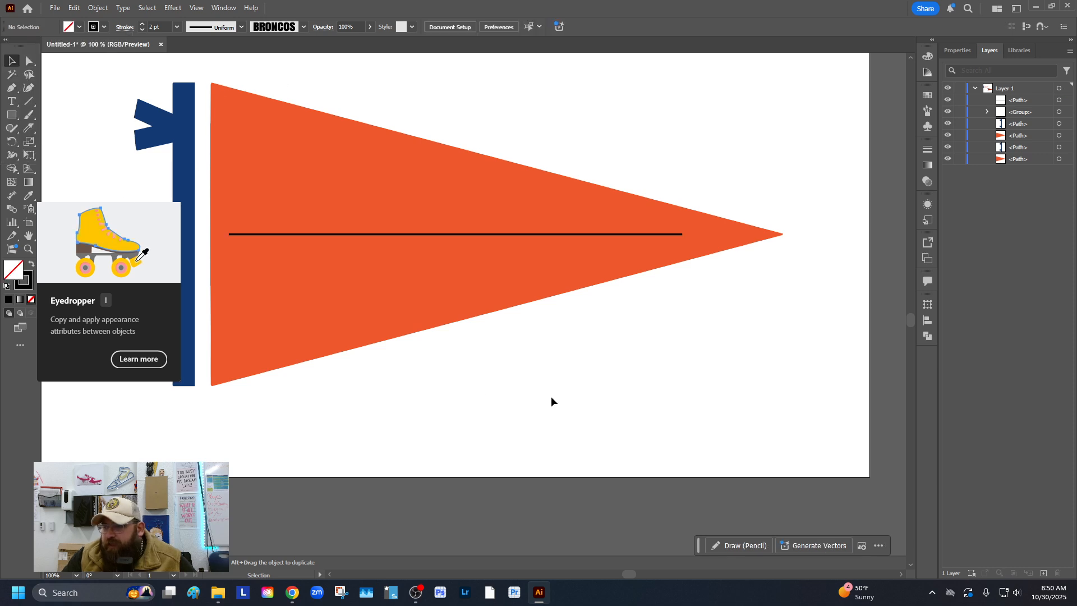
Apply the BRONCOS art brush to the pennant's centre line.
{"action": "left_click", "coordinate": [308, 233]}
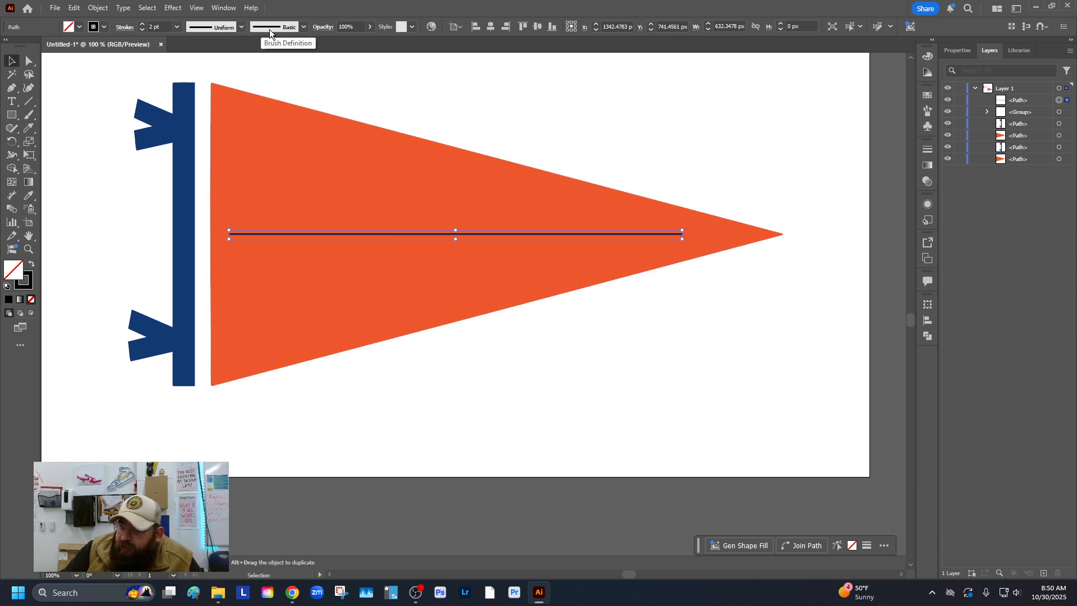
{"action": "left_click", "coordinate": [302, 28]}
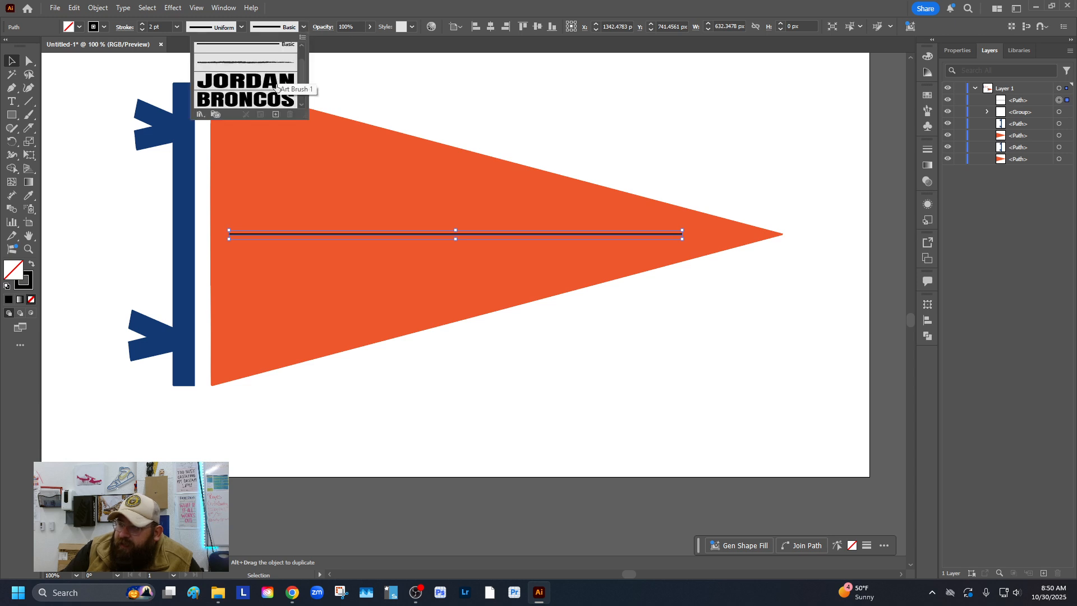
{"action": "scroll", "coordinate": [255, 81], "scroll_direction": "down", "scroll_amount": 2}
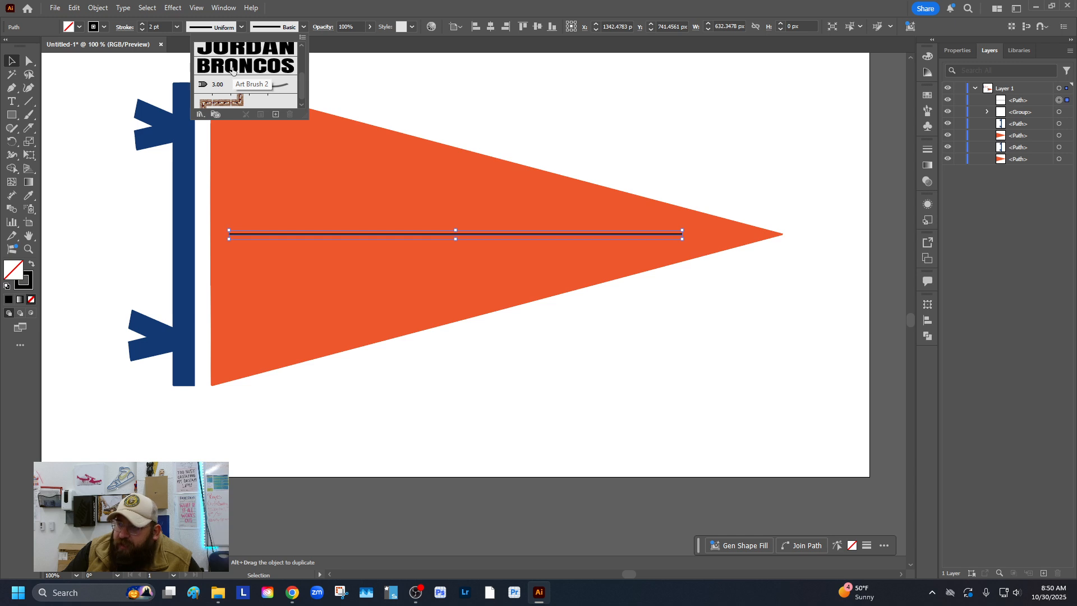
{"action": "left_click", "coordinate": [232, 70]}
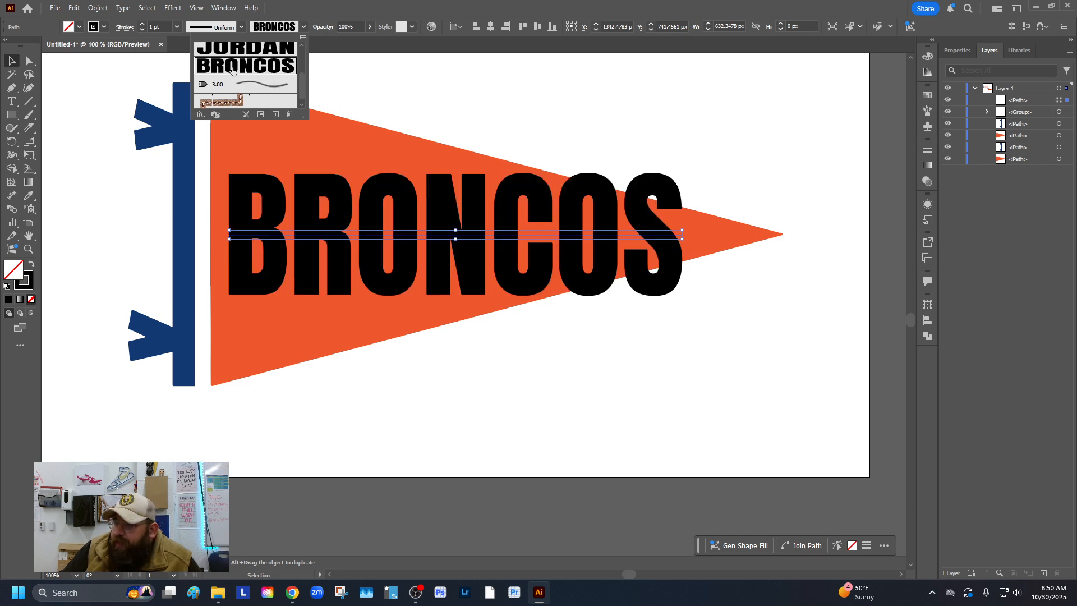
{"action": "left_click", "coordinate": [12, 61]}
{"action": "left_click", "coordinate": [65, 87]}
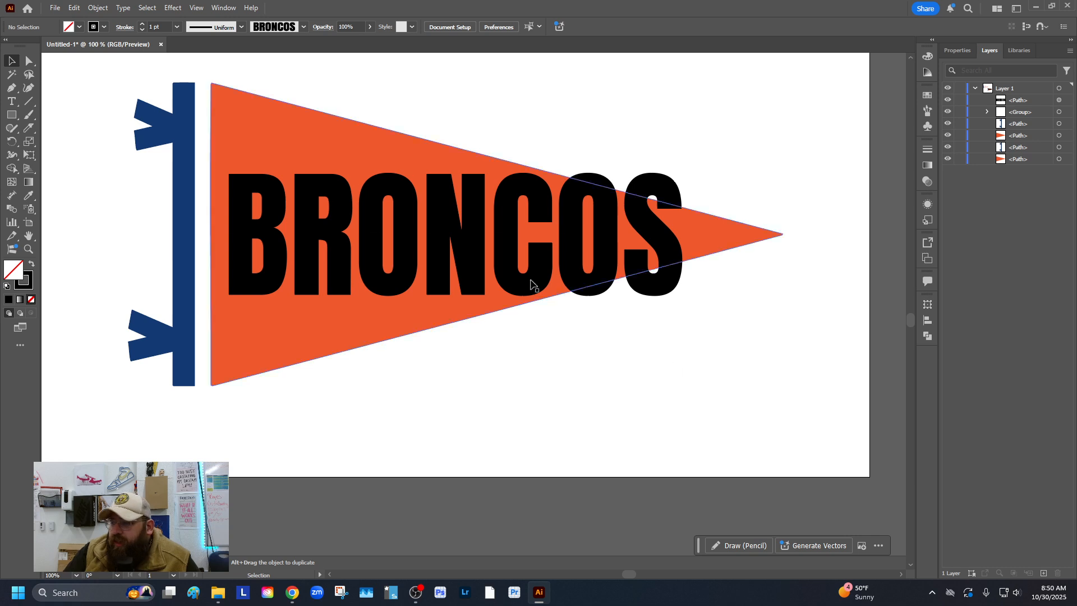
Taper the BRONCOS brush stroke with the Width tool, widening the B end to about 2.1 pt and narrowing the S end to follow the pennant's edges.
{"action": "left_click", "coordinate": [478, 249]}
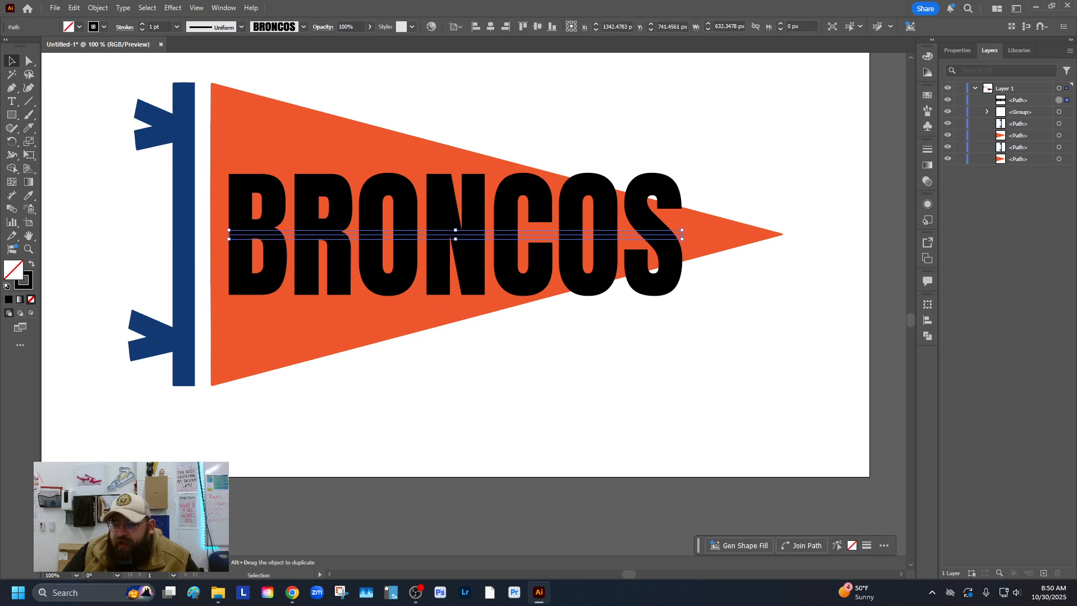
{"action": "left_click", "coordinate": [12, 156]}
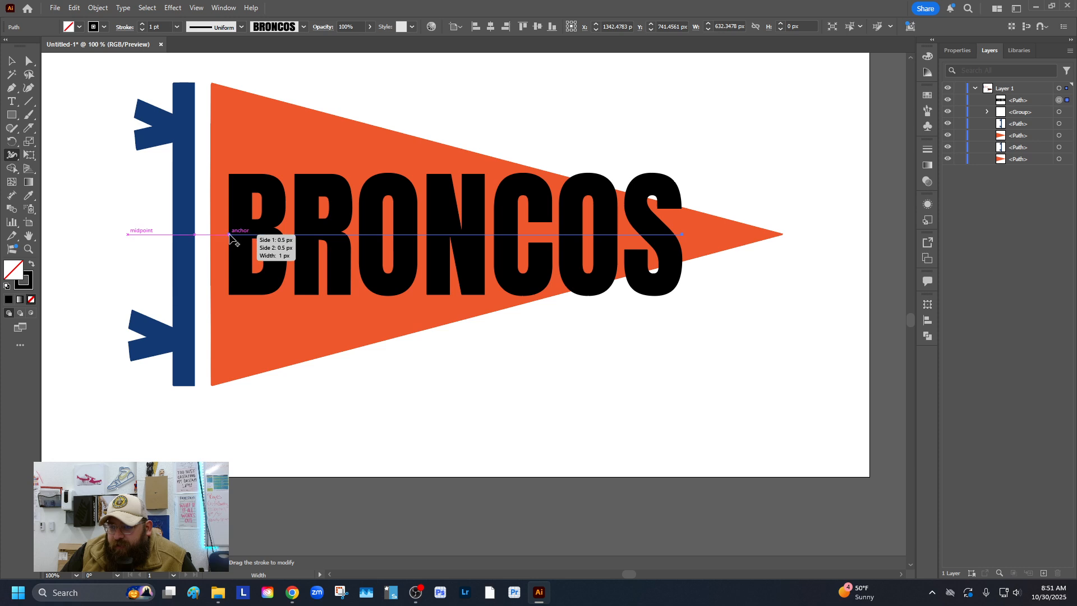
{"action": "mouse_move", "coordinate": [229, 235]}
{"action": "left_mouse_down"}
{"action": "mouse_move", "coordinate": [235, 85]}
{"action": "mouse_move", "coordinate": [235, 108]}
{"action": "left_mouse_up"}
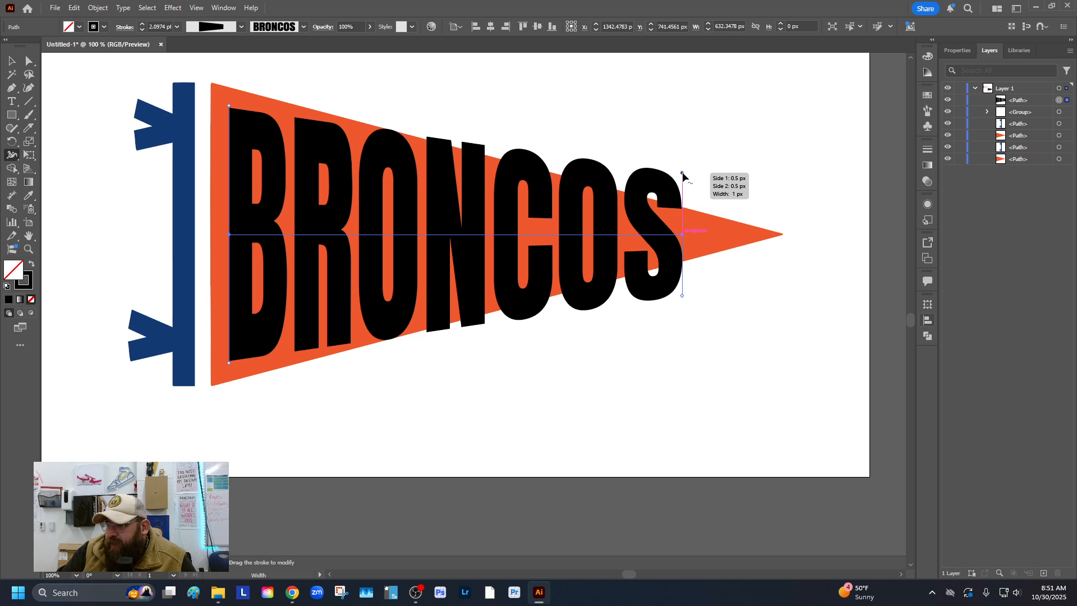
{"action": "left_click_drag", "start_coordinate": [682, 173], "coordinate": [681, 220]}
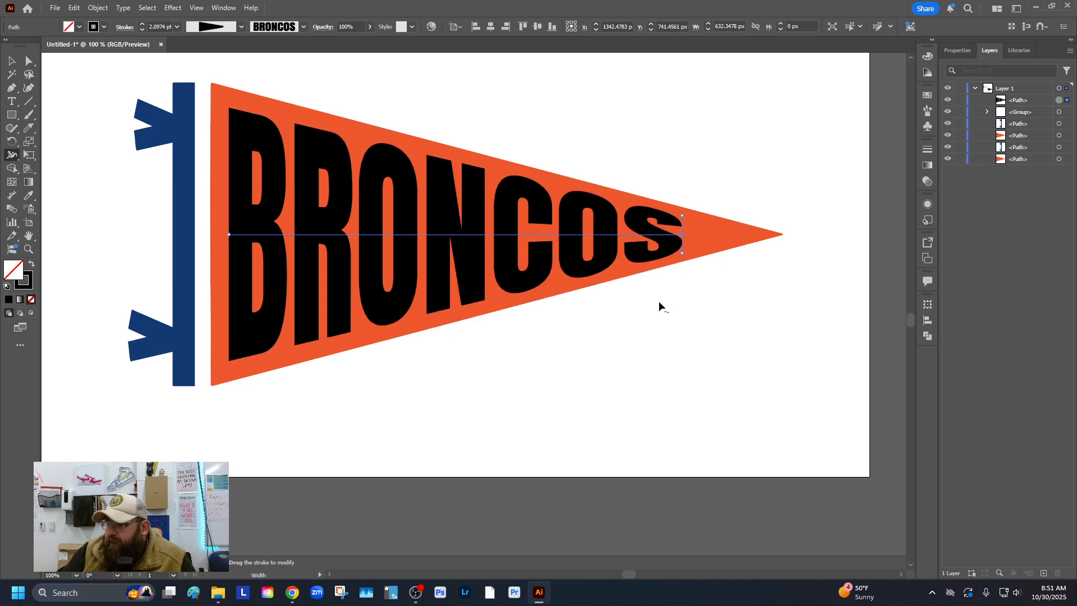
{"action": "left_click", "coordinate": [17, 63]}
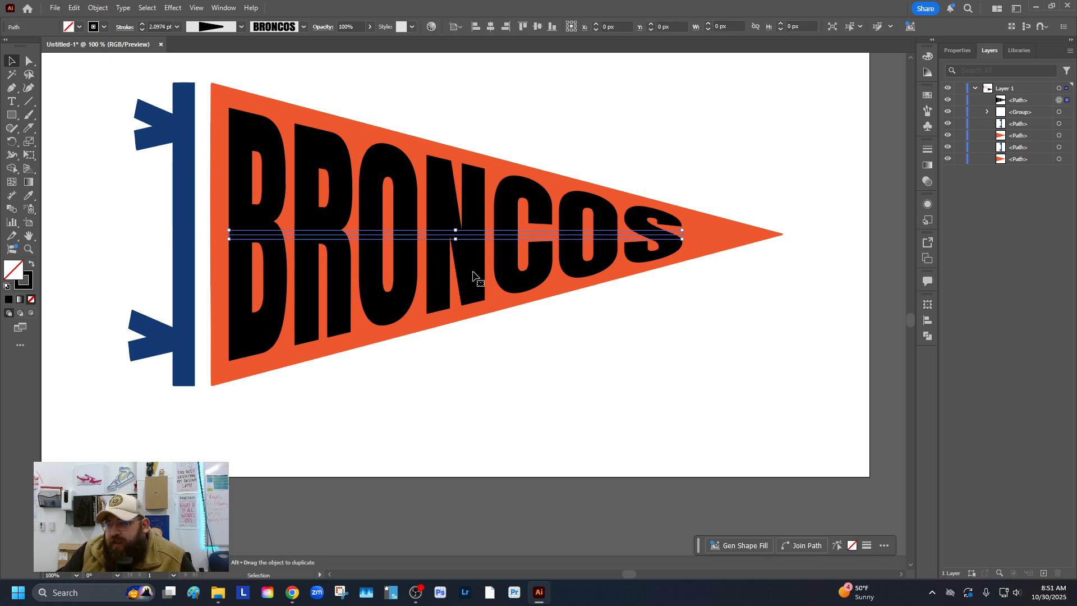
Expand the appearance of the tapered BRONCOS stroke and fill the lettering with white.
{"action": "left_click", "coordinate": [98, 8]}
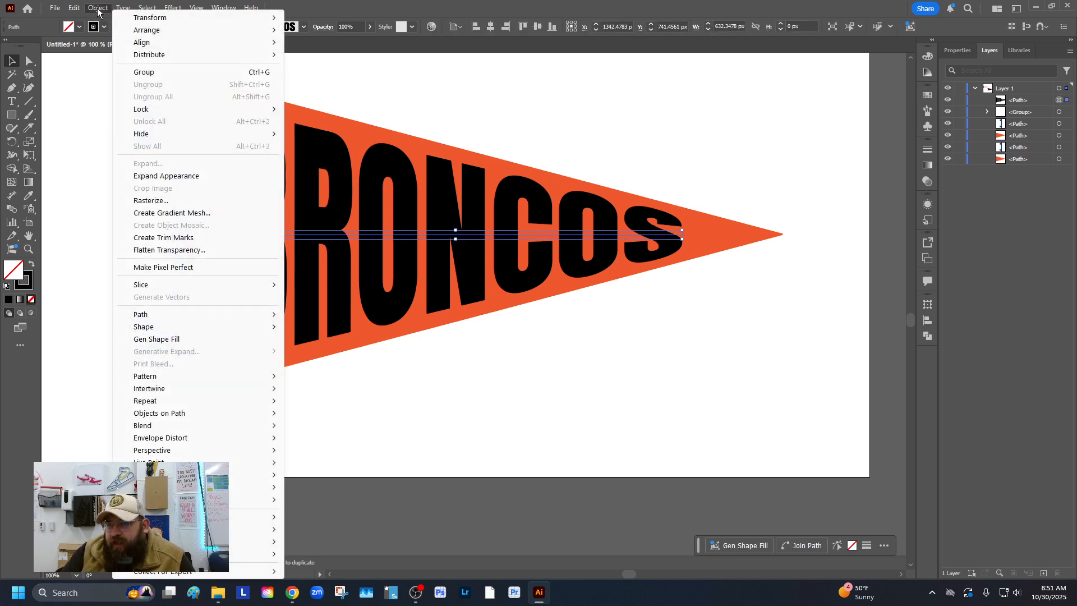
{"action": "left_click", "coordinate": [170, 177]}
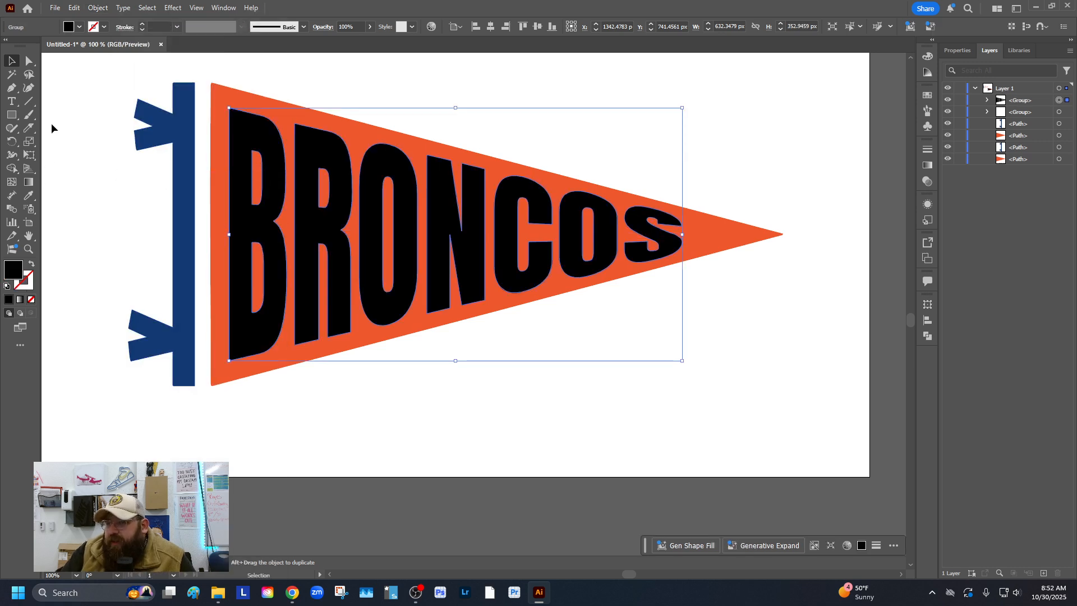
{"action": "left_click", "coordinate": [69, 29]}
{"action": "left_click", "coordinate": [14, 87]}
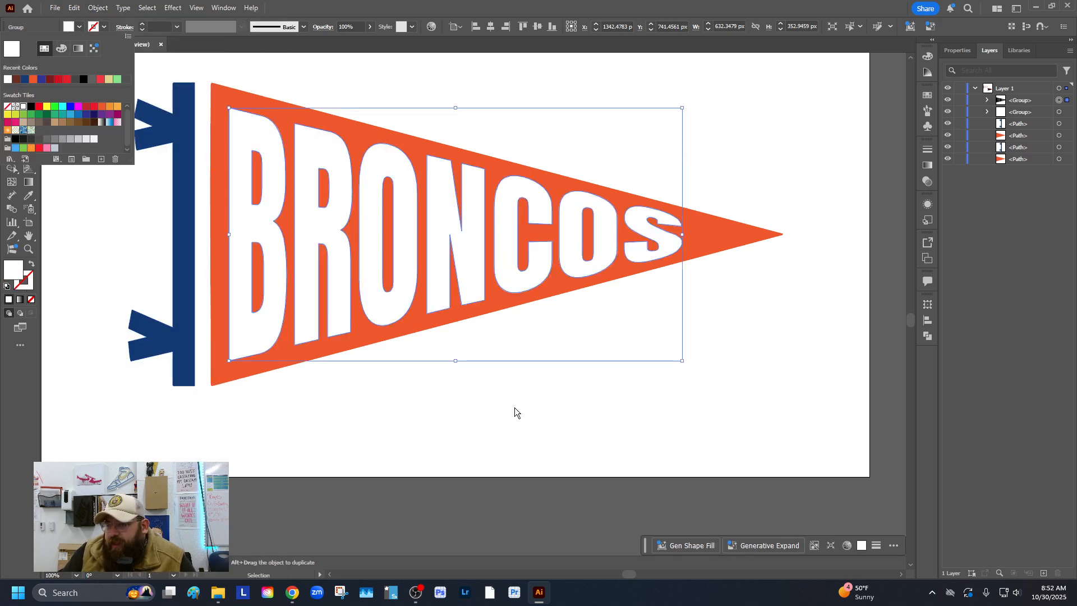
{"action": "left_click", "coordinate": [567, 421]}
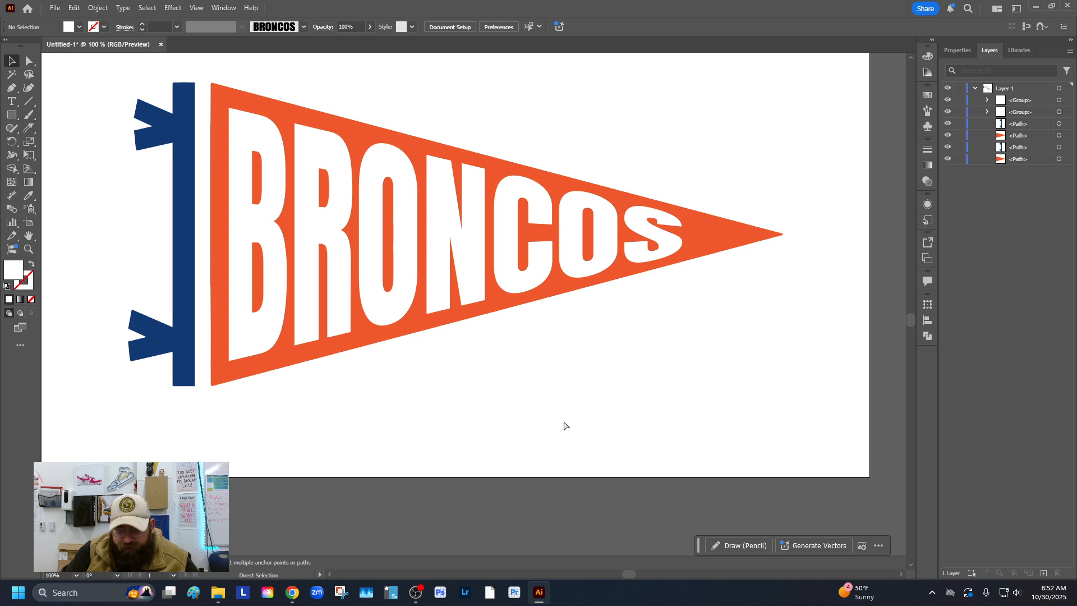
{"action": "key", "text": "ctrl+0"}
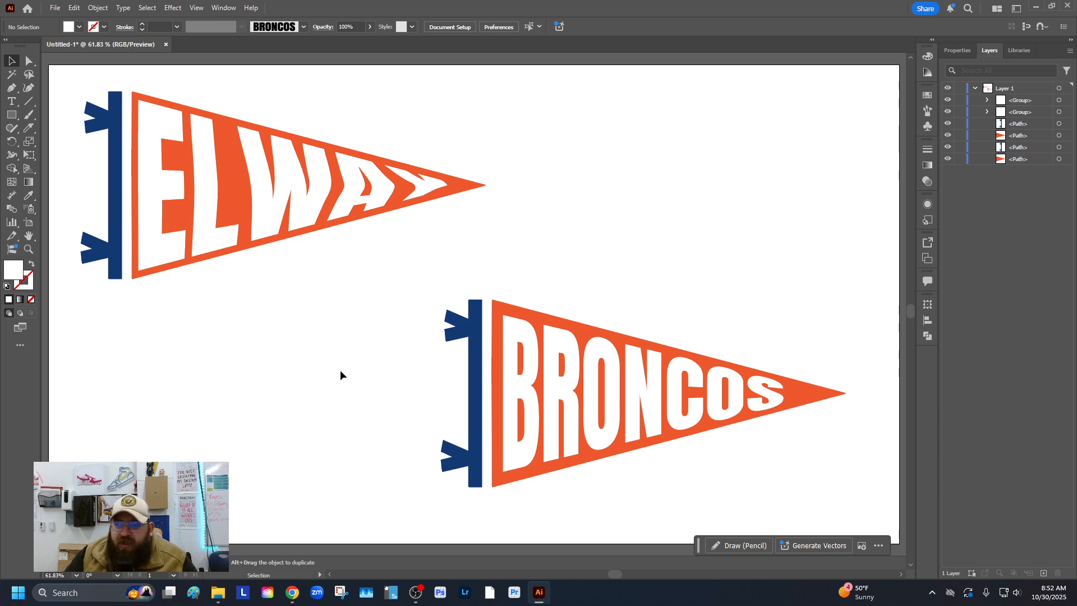
Give the orange ELWAY pennant triangle a 7 pt navy blue stroke.
{"action": "left_click", "coordinate": [31, 60]}
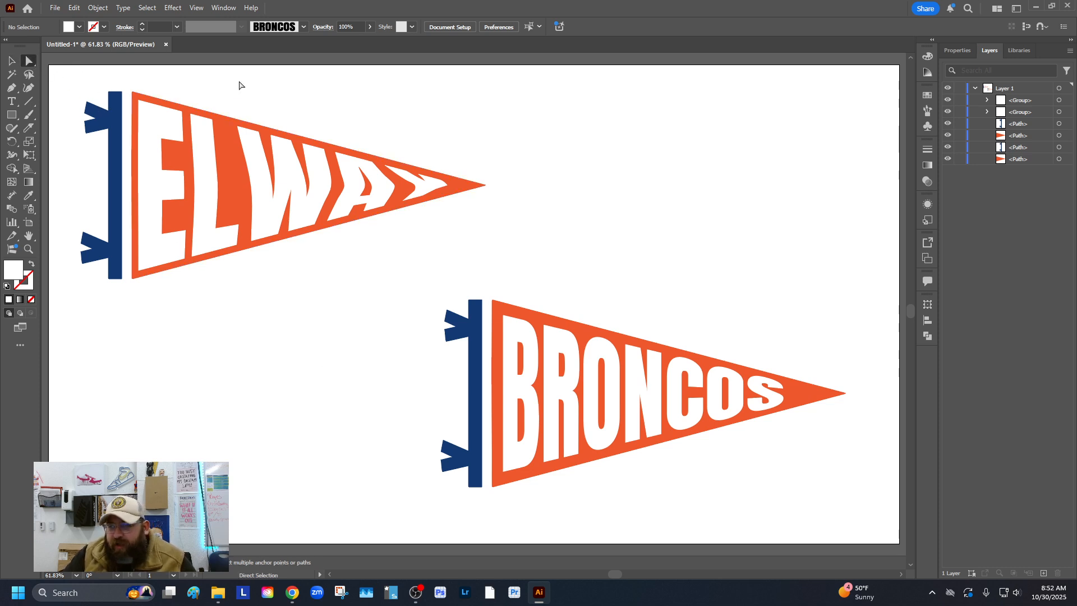
{"action": "left_click", "coordinate": [231, 130]}
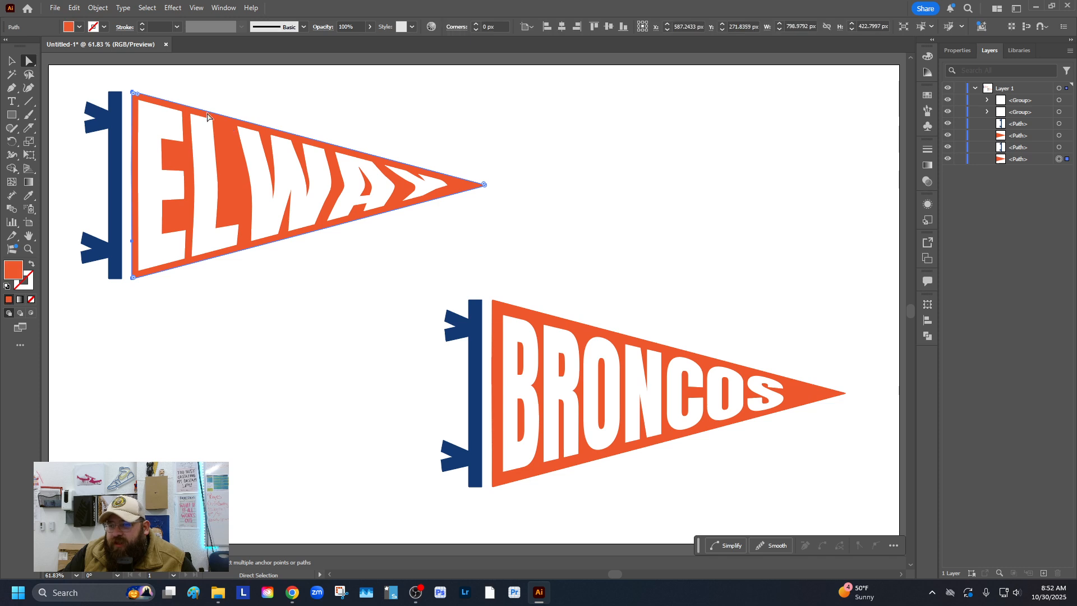
{"action": "left_click", "coordinate": [117, 121]}
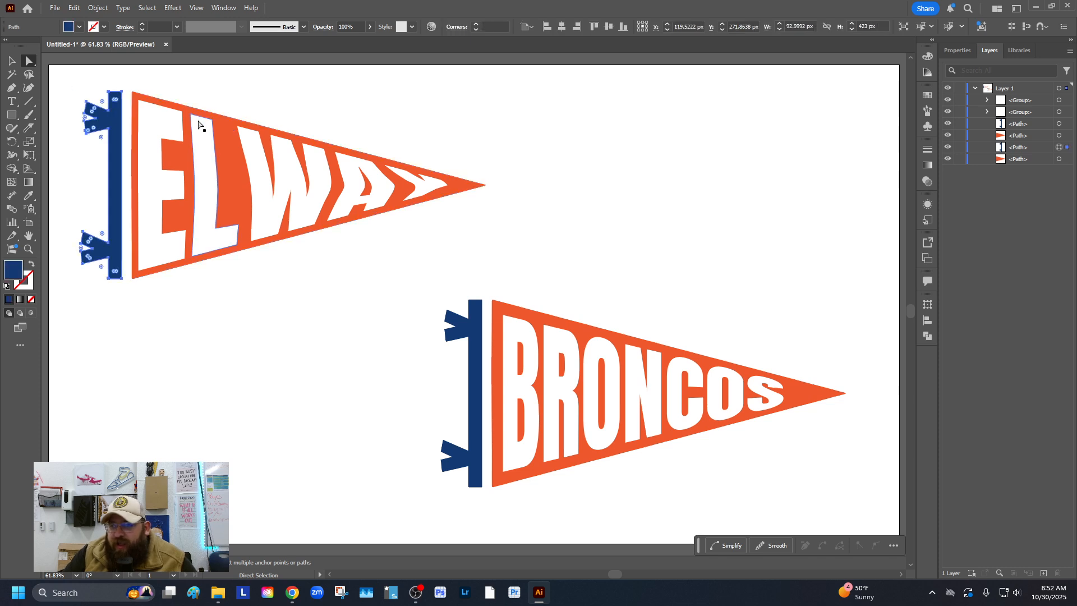
{"action": "left_click", "coordinate": [224, 140]}
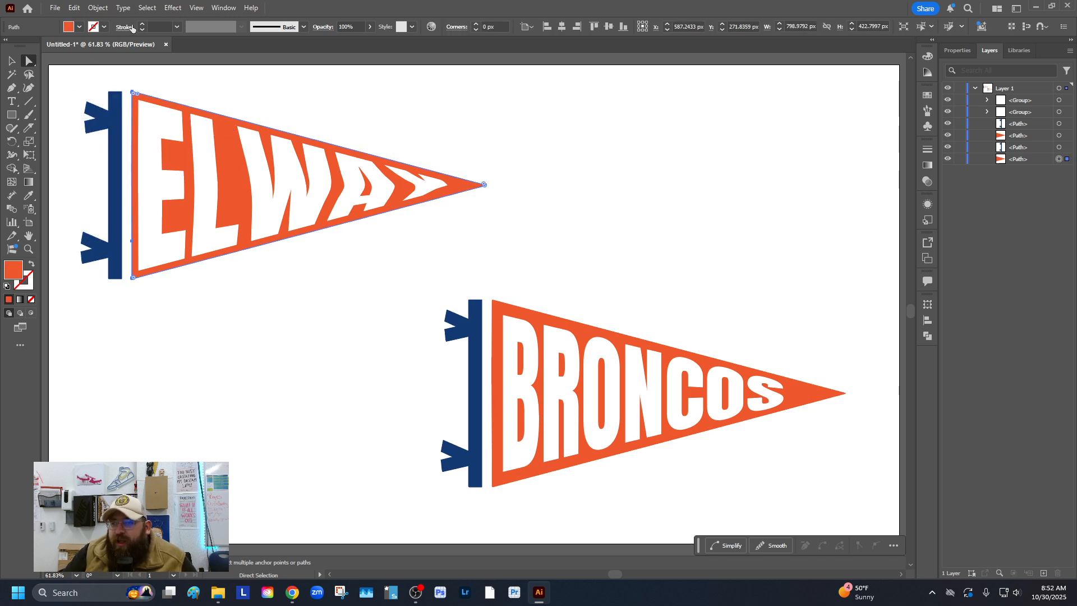
{"action": "left_click", "coordinate": [95, 28]}
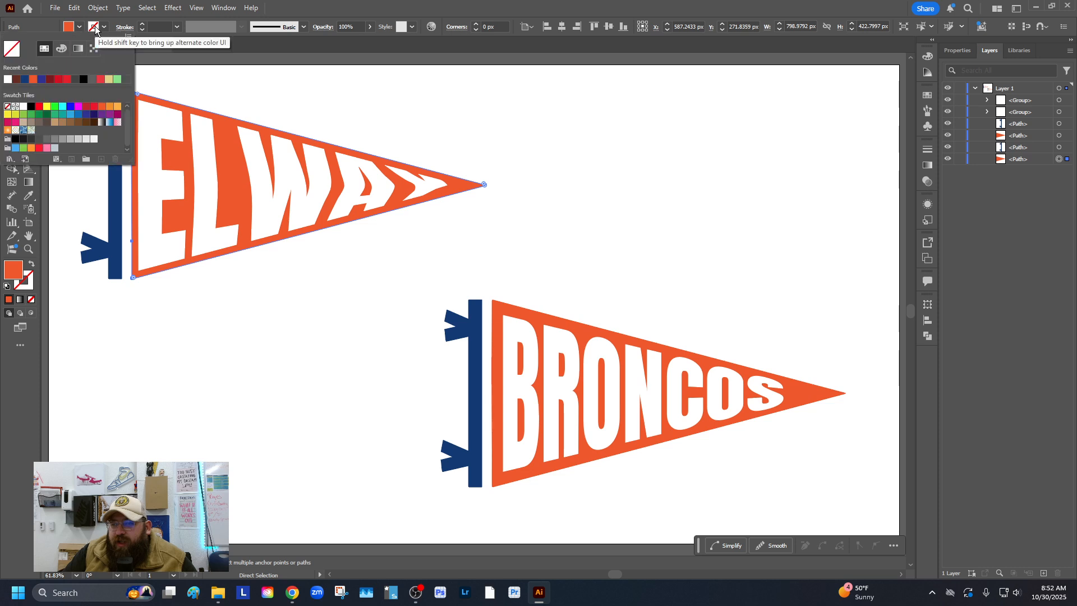
{"action": "left_click", "coordinate": [25, 81]}
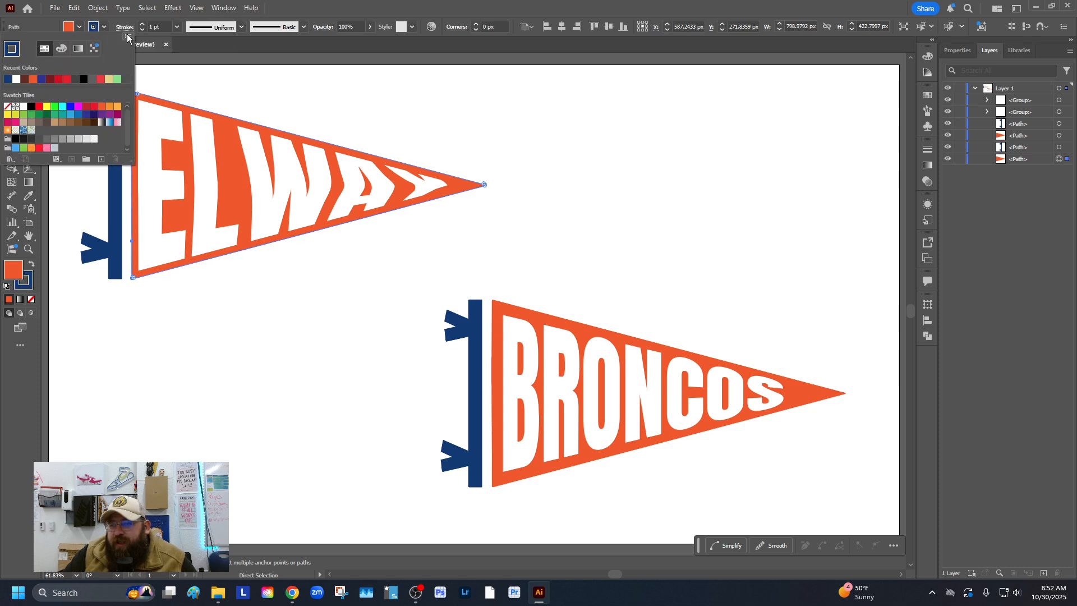
{"action": "left_click", "coordinate": [142, 24]}
{"action": "left_click", "coordinate": [143, 23]}
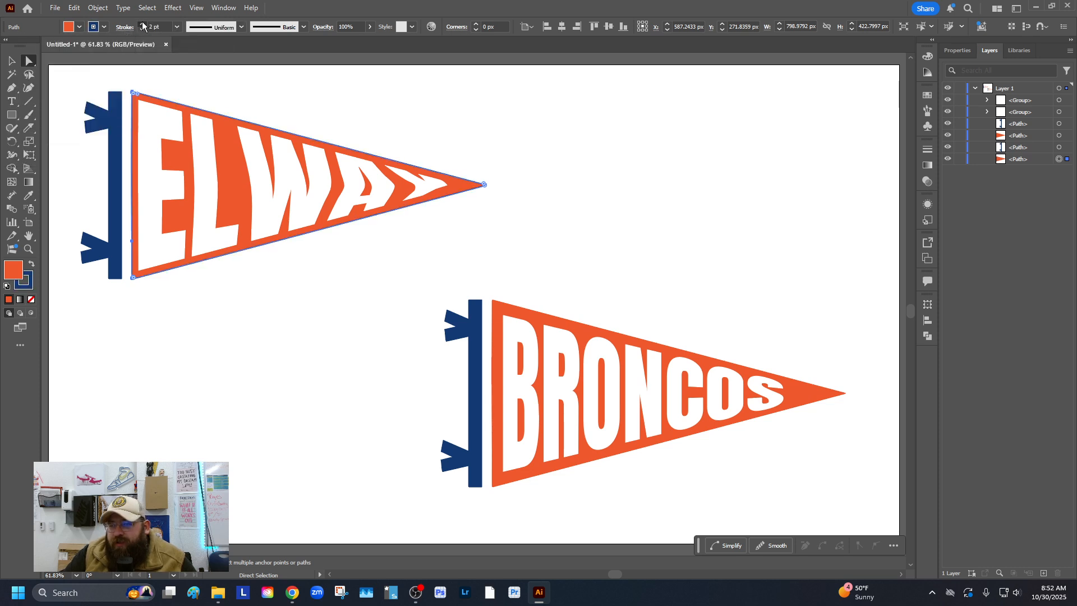
{"action": "left_click", "coordinate": [142, 24]}
{"action": "left_click", "coordinate": [142, 24]}
{"action": "left_click", "coordinate": [143, 24]}
{"action": "left_click", "coordinate": [142, 24]}
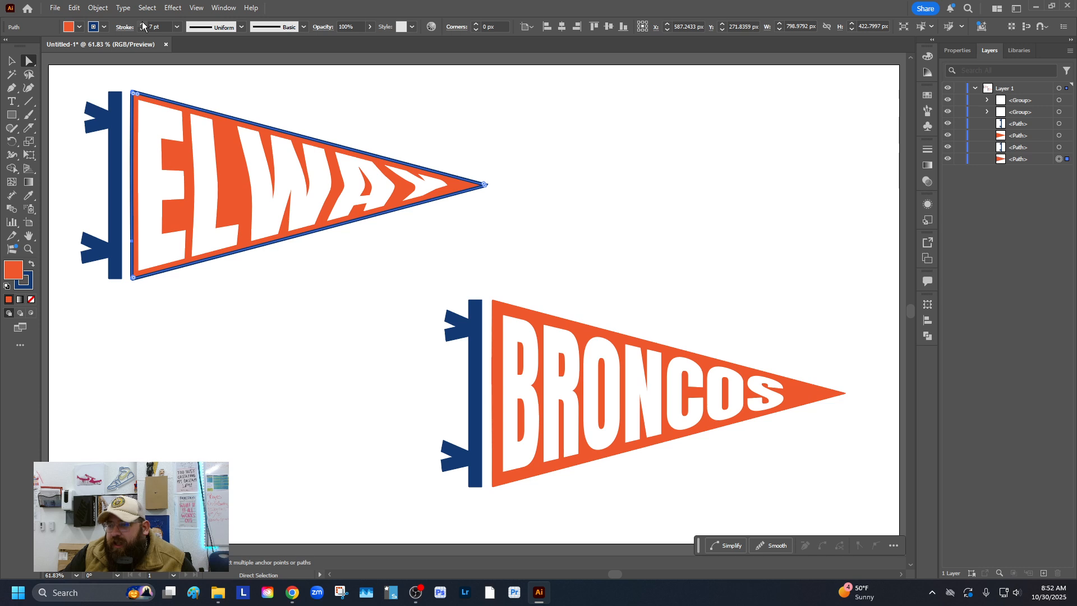
Align the ELWAY pennant's stroke to the outside of its path.
{"action": "left_click", "coordinate": [125, 27]}
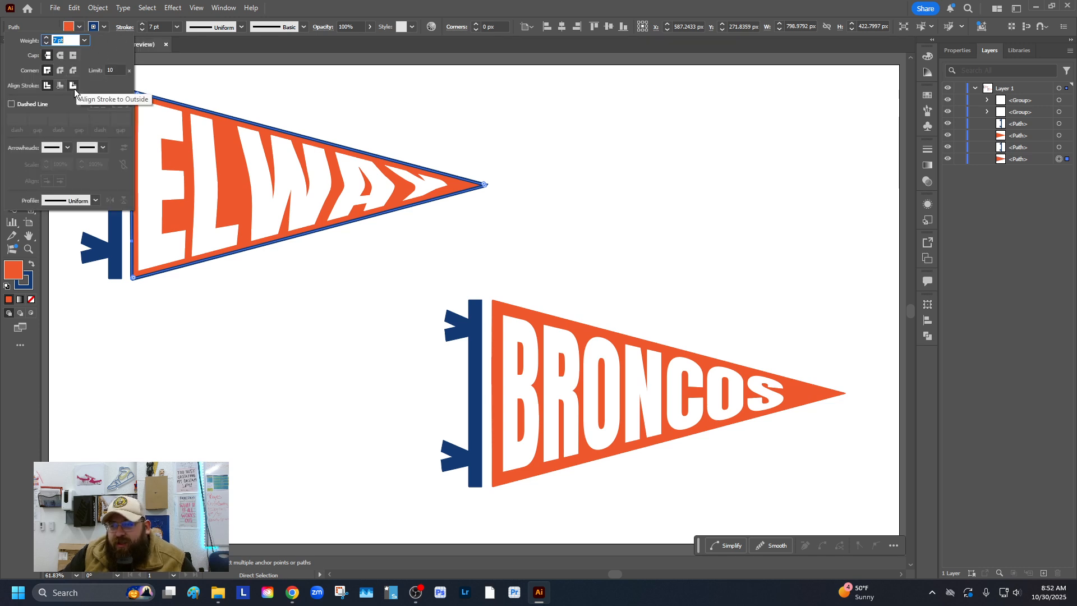
{"action": "left_click", "coordinate": [126, 28]}
{"action": "left_click", "coordinate": [126, 28]}
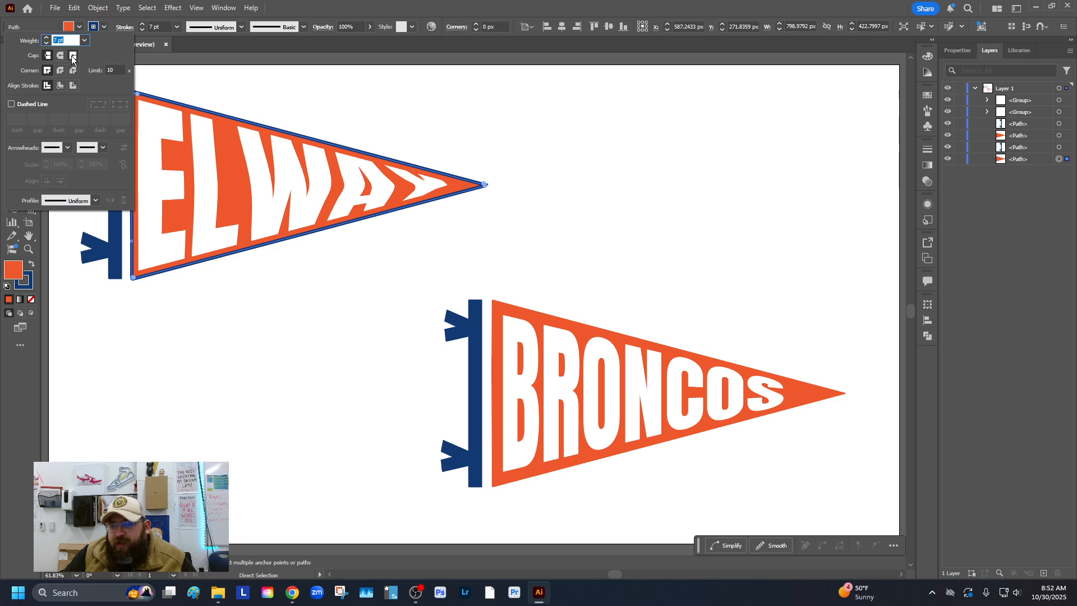
{"action": "left_click", "coordinate": [72, 86]}
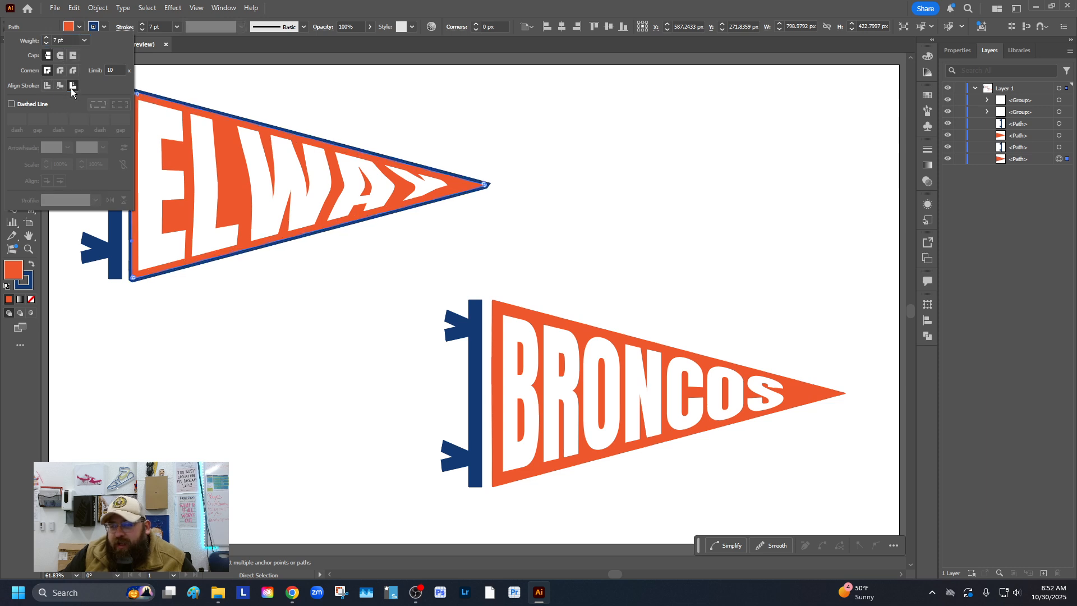
{"action": "left_click", "coordinate": [257, 87]}
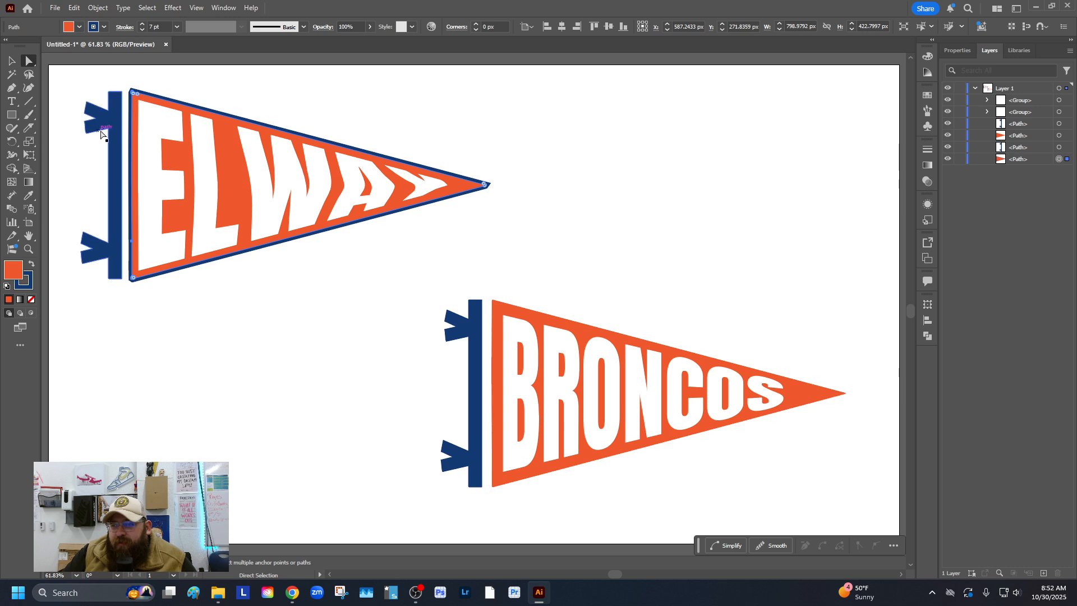
Fill the ELWAY pennant's pole and ties with white and give them a 6 pt navy blue stroke.
{"action": "left_click", "coordinate": [112, 117]}
{"action": "left_click", "coordinate": [69, 28]}
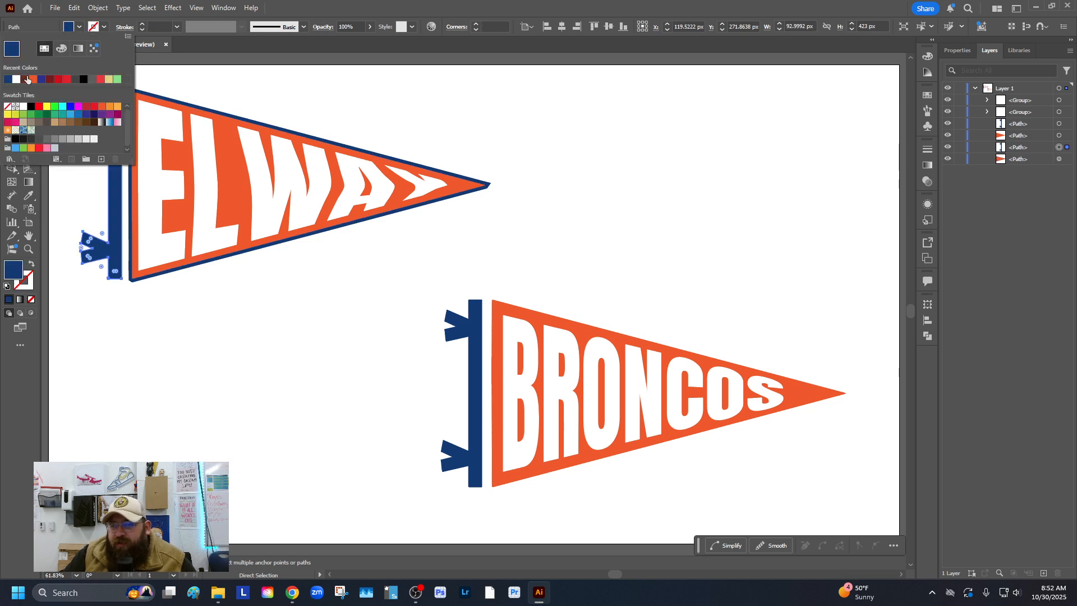
{"action": "left_click", "coordinate": [16, 79]}
{"action": "left_click", "coordinate": [142, 24]}
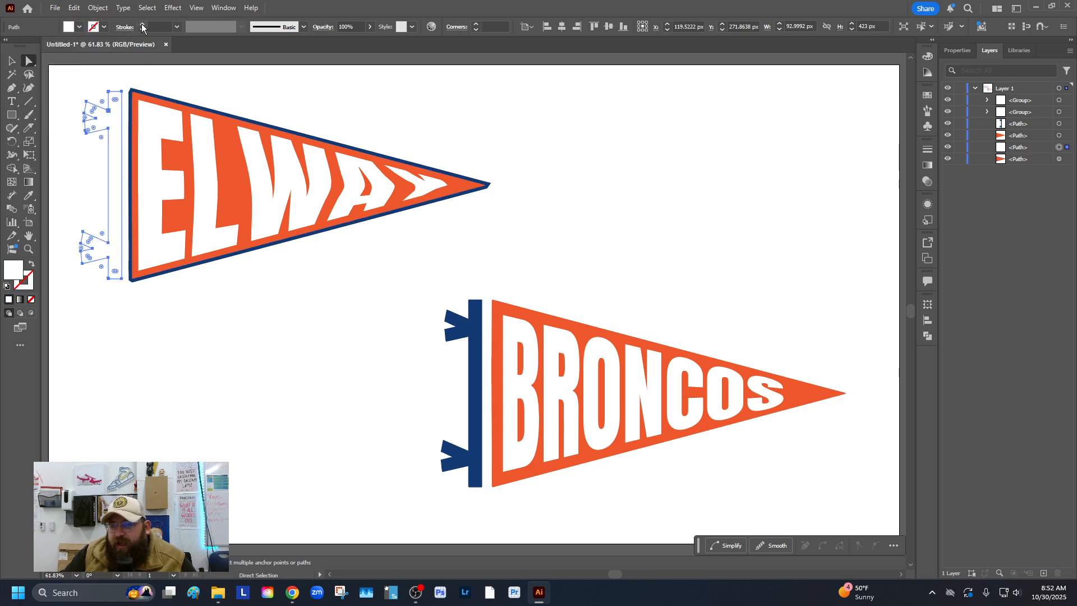
{"action": "left_click", "coordinate": [142, 24]}
{"action": "left_click", "coordinate": [142, 25]}
{"action": "left_click", "coordinate": [142, 24]}
{"action": "left_click", "coordinate": [142, 24]}
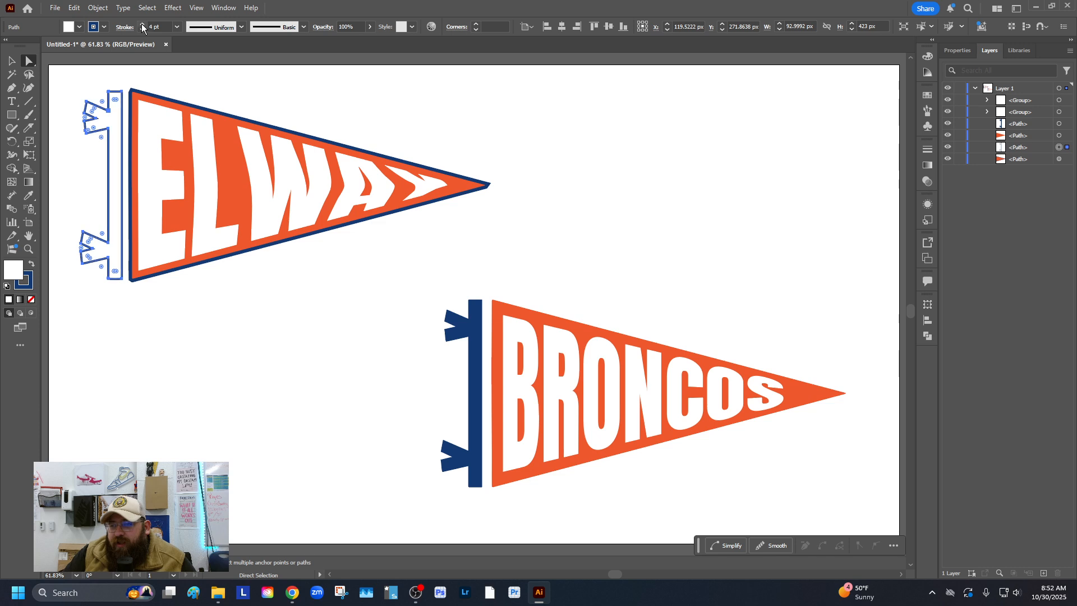
{"action": "left_click", "coordinate": [143, 25]}
{"action": "left_click", "coordinate": [142, 24]}
{"action": "left_click", "coordinate": [141, 24]}
{"action": "left_click", "coordinate": [142, 24]}
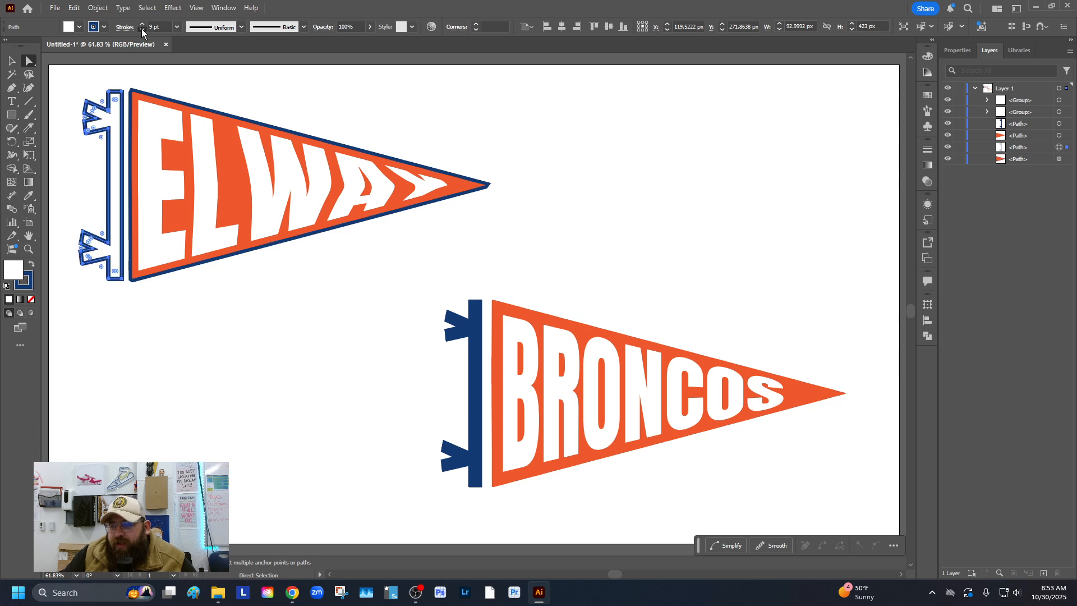
{"action": "left_click", "coordinate": [142, 29]}
{"action": "left_click", "coordinate": [142, 29]}
{"action": "left_click", "coordinate": [142, 29]}
Align the stroke of the ELWAY pennant's pole to the outside and deselect the artwork.
{"action": "left_click", "coordinate": [120, 28]}
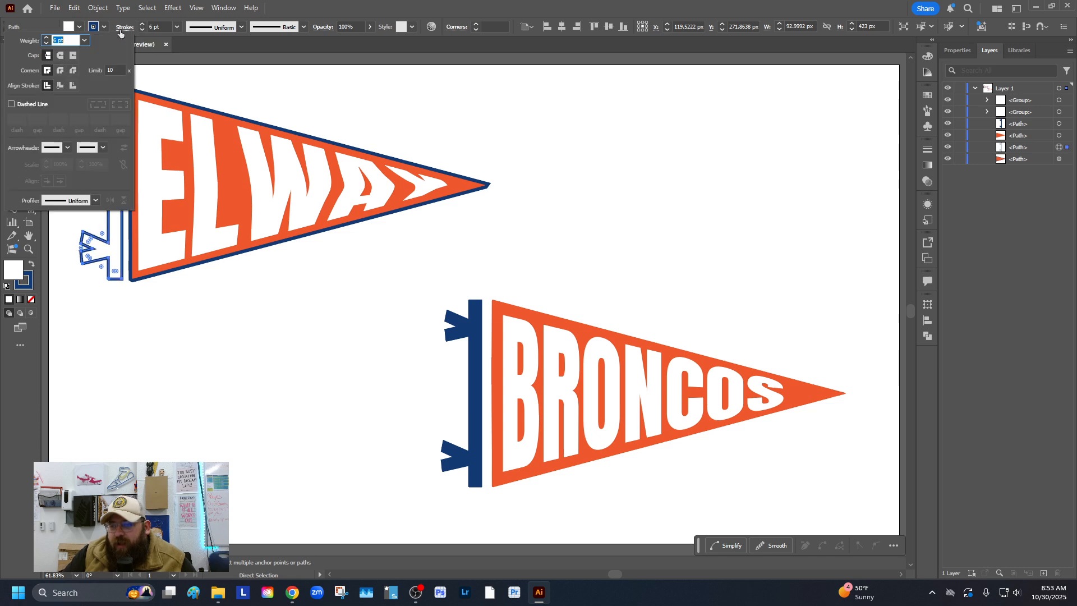
{"action": "left_click", "coordinate": [73, 85]}
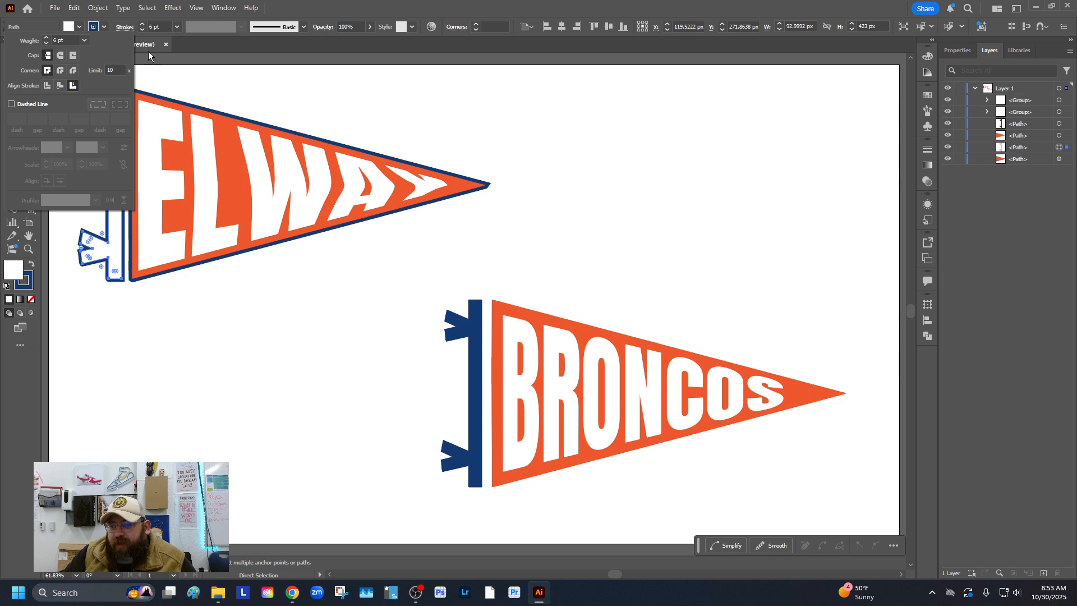
{"action": "left_click", "coordinate": [185, 103]}
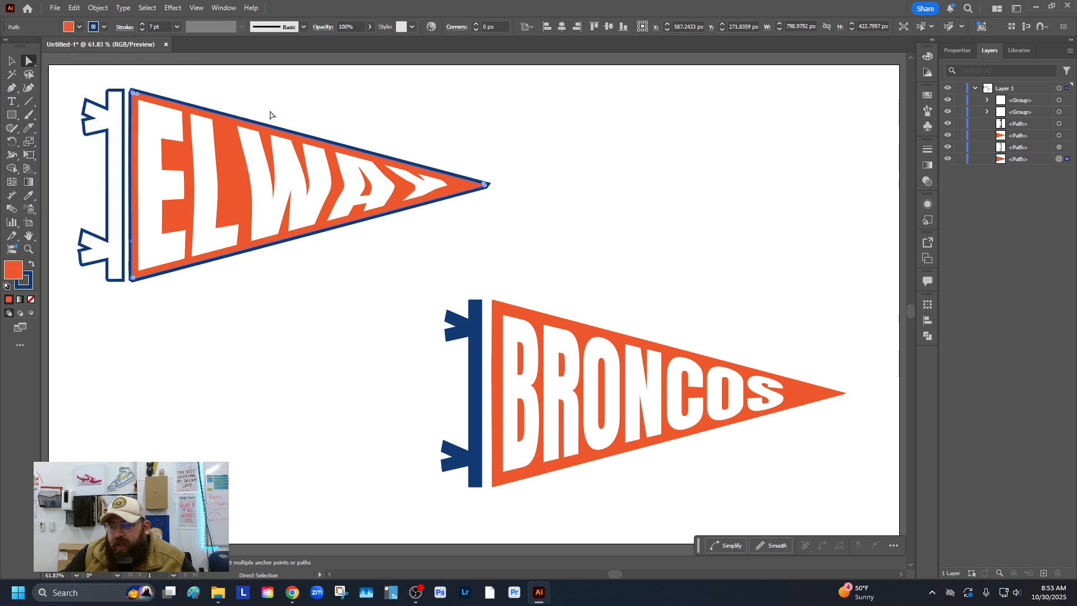
{"action": "left_click", "coordinate": [469, 238]}
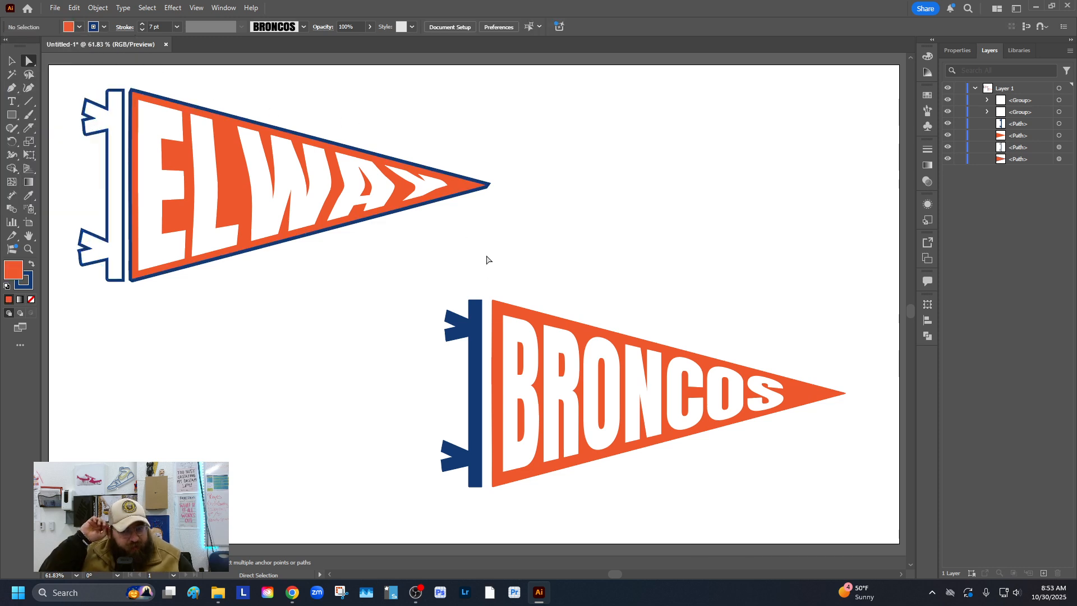
Undo all the stroke and fill changes on the ELWAY pennant and its pole, and clear the selection.
{"action": "key", "text": "ctrl+z"}
{"action": "key", "text": "ctrl+z"}
{"action": "key", "text": "ctrl+z"}
{"action": "key", "text": "ctrl+z"}
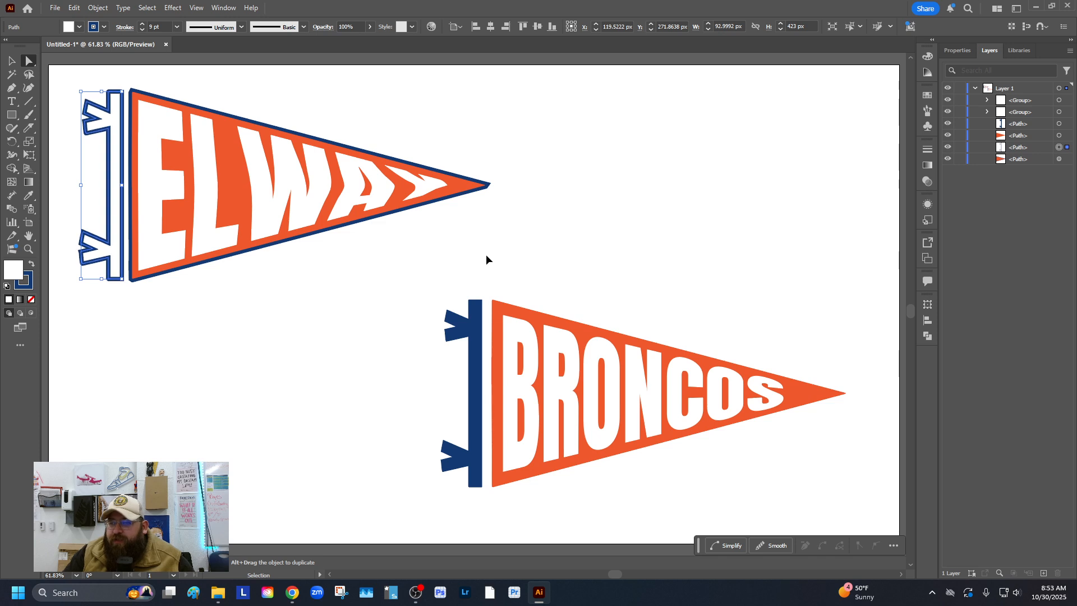
{"action": "key", "text": "ctrl+z"}
{"action": "key", "text": "ctrl+z"}
{"action": "key", "text": "ctrl+z"}
{"action": "key", "text": "ctrl+z"}
{"action": "key", "text": "ctrl+z"}
{"action": "key", "text": "ctrl+z"}
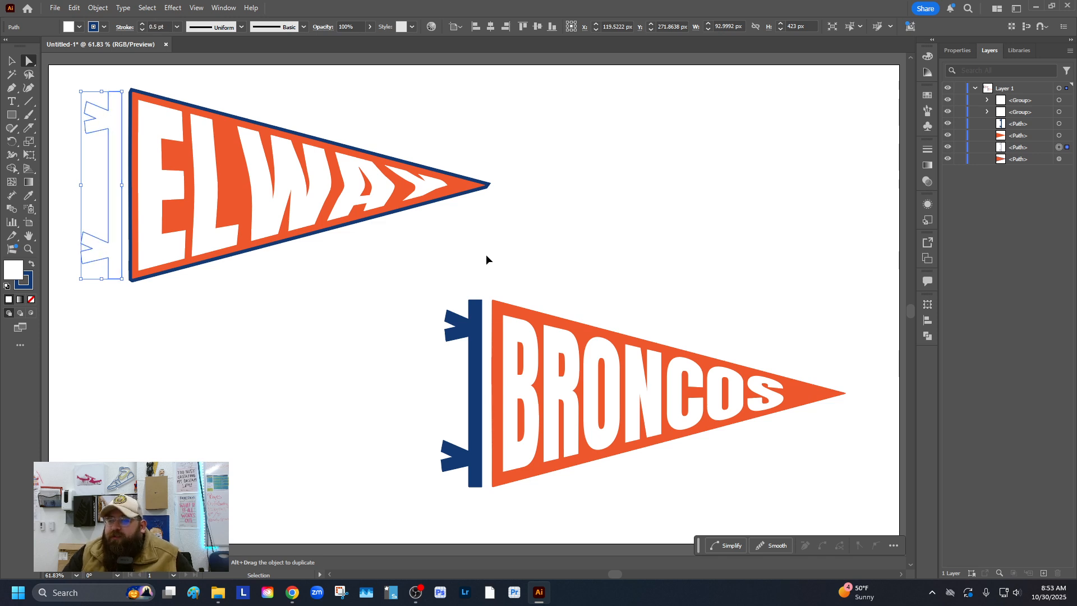
{"action": "key", "text": "ctrl+z"}
{"action": "key", "text": "ctrl+z"}
{"action": "key", "text": "ctrl+z"}
{"action": "key", "text": "ctrl+z"}
{"action": "key", "text": "ctrl+z"}
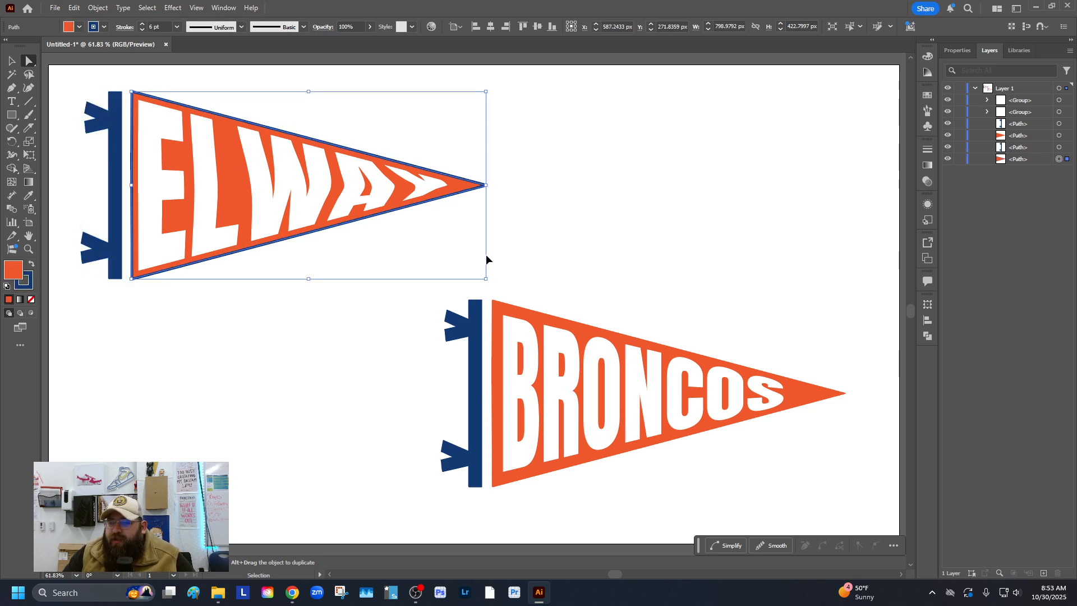
{"action": "key", "text": "ctrl+z"}
{"action": "key", "text": "ctrl+z"}
{"action": "key", "text": "ctrl+z"}
{"action": "key", "text": "ctrl+z"}
{"action": "key", "text": "ctrl+z"}
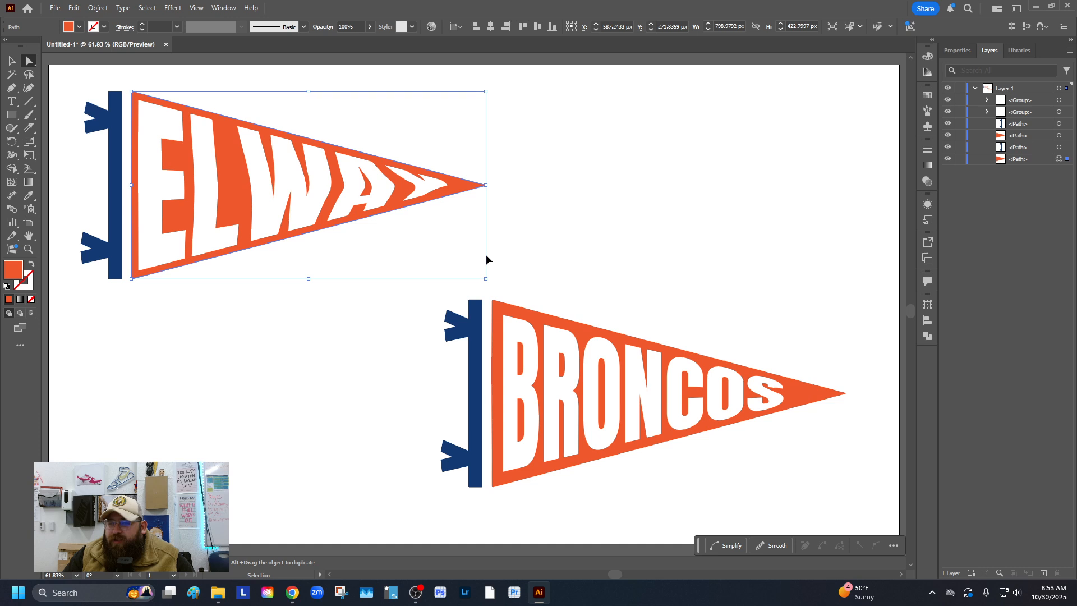
{"action": "key", "text": "a"}
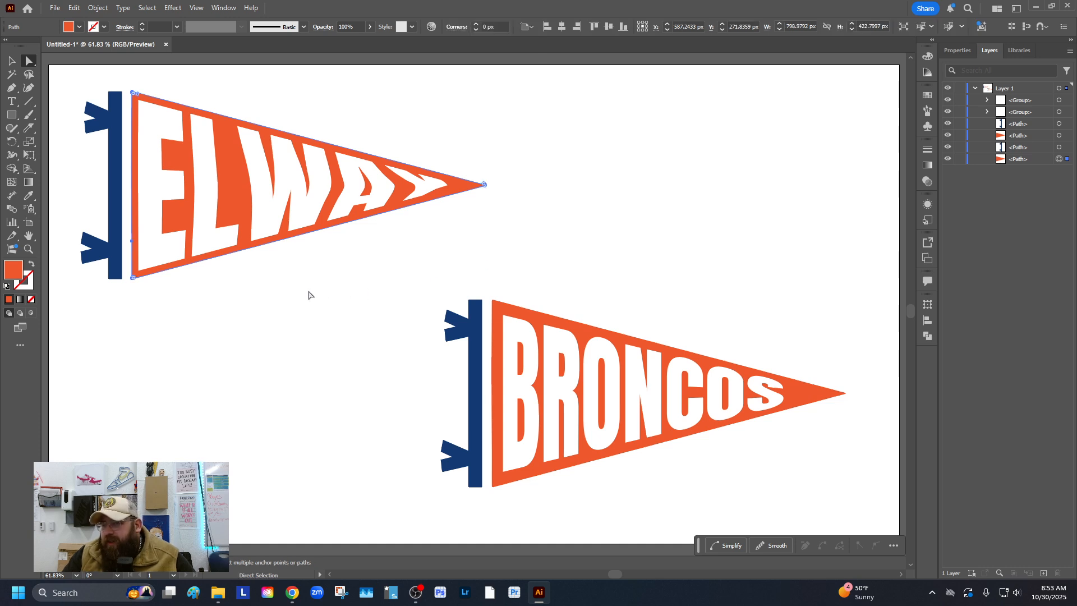
{"action": "left_click", "coordinate": [253, 285]}
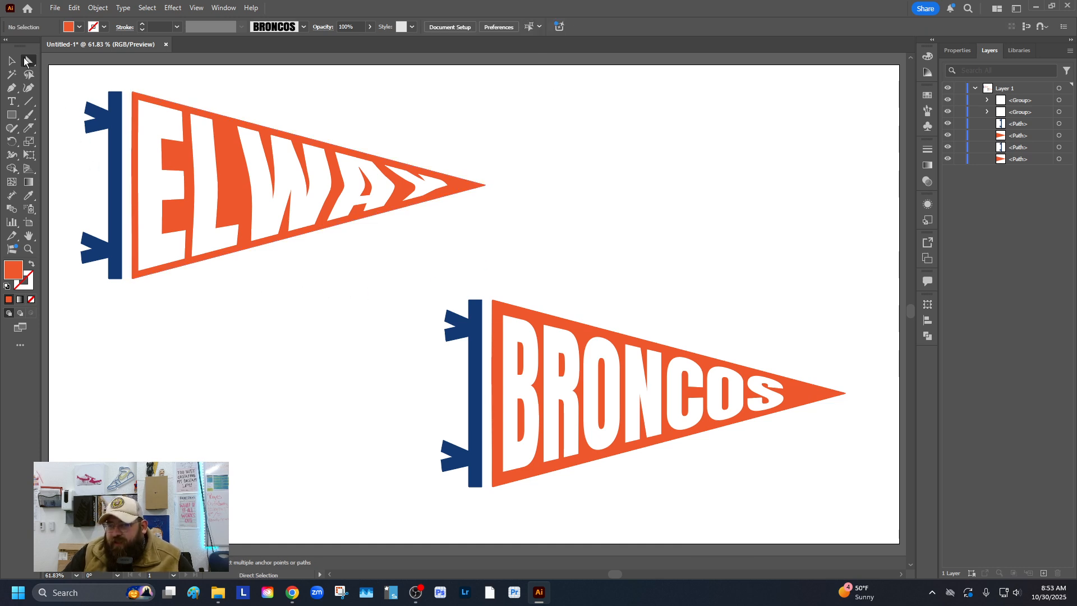
Select both complete pennants and move them together slightly right and down on the artboard.
{"action": "left_click", "coordinate": [11, 61]}
{"action": "left_click_drag", "start_coordinate": [69, 76], "coordinate": [864, 479]}
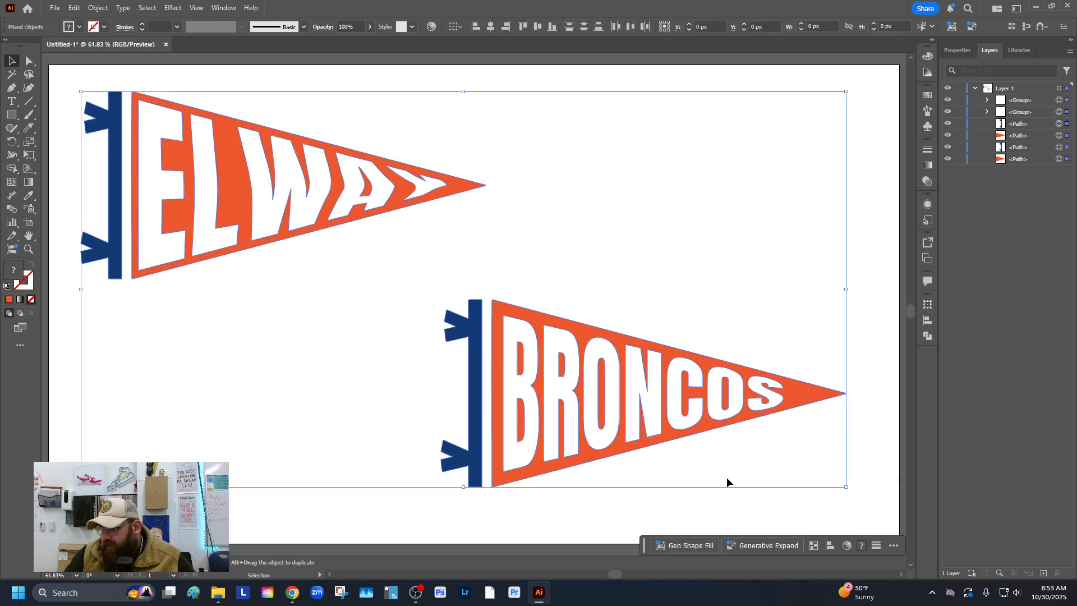
{"action": "left_click_drag", "start_coordinate": [647, 436], "coordinate": [670, 448]}
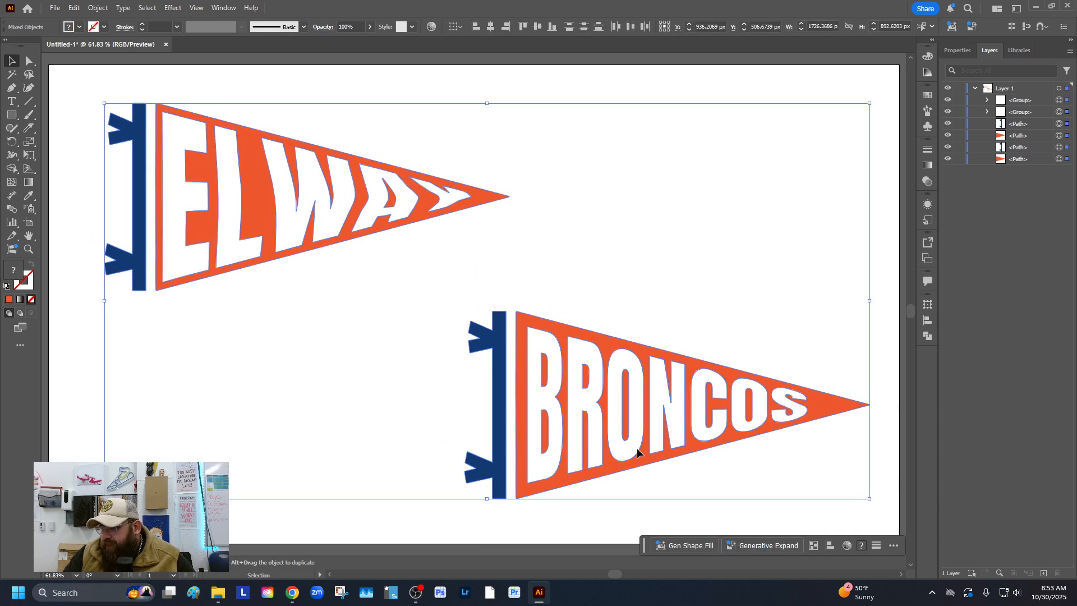
{"action": "left_click", "coordinate": [411, 408]}
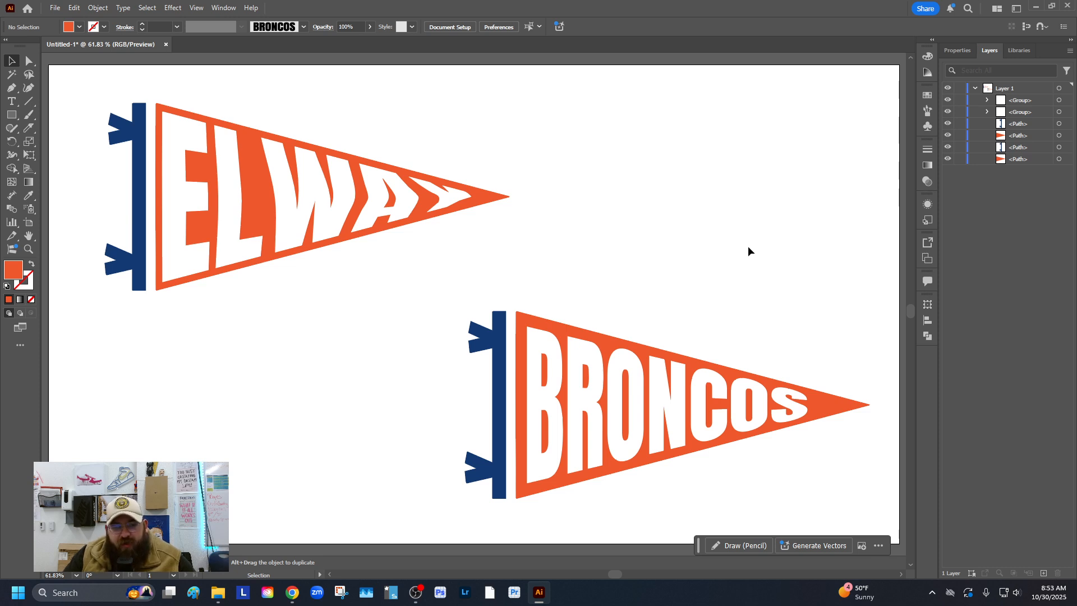
Add a 12 pt Anton Regular text line with the designer's title and surname in capitals in the blank area above the BRONCOS pennant.
{"action": "left_click", "coordinate": [11, 101]}
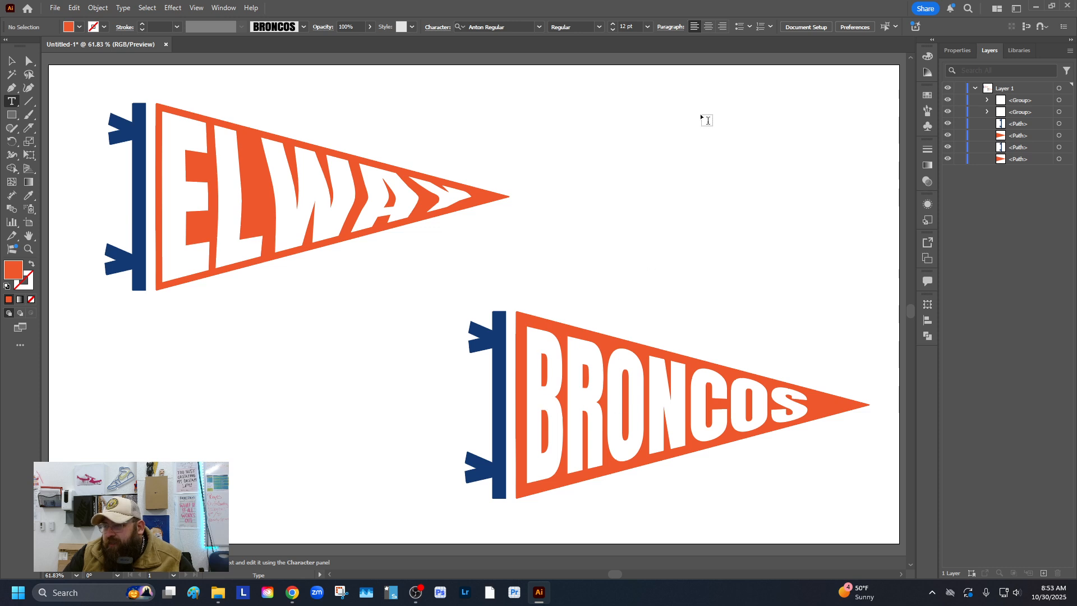
{"action": "left_click", "coordinate": [642, 85]}
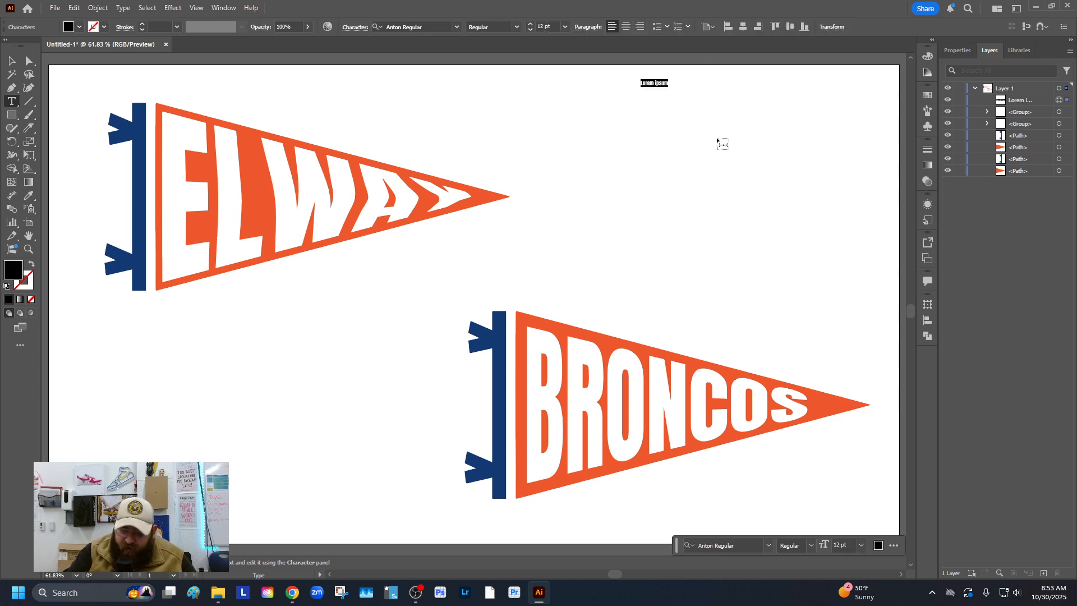
{"action": "type", "text": "mR. eREE"}
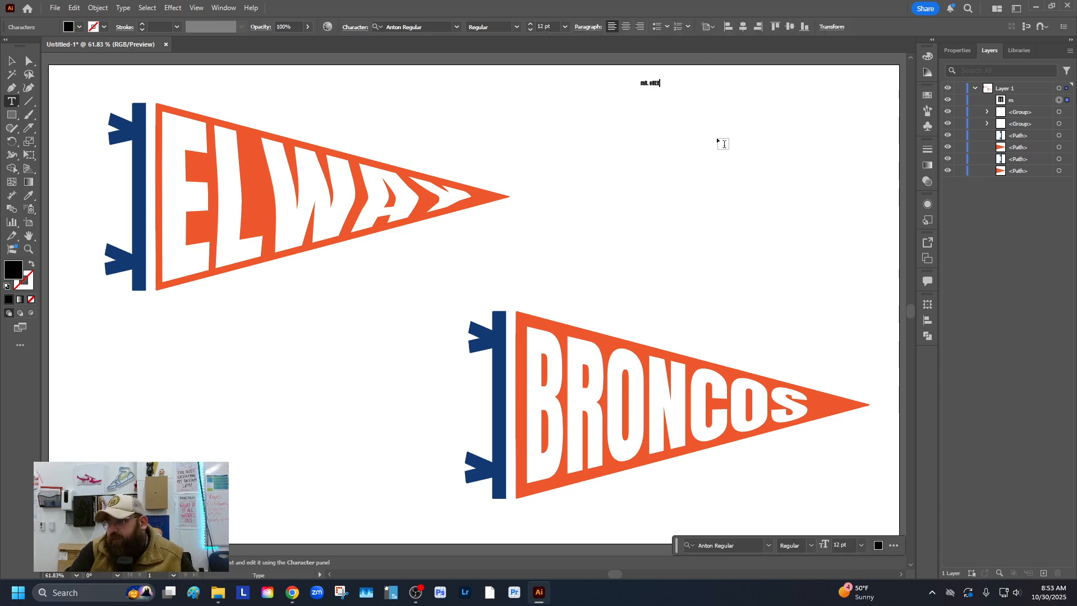
{"action": "key", "text": "BackSpace"}
{"action": "key", "text": "BackSpace"}
{"action": "key", "text": "BackSpace"}
{"action": "key", "text": "BackSpace"}
{"action": "key", "text": "BackSpace"}
{"action": "key", "text": "BackSpace"}
{"action": "key", "text": "BackSpace"}
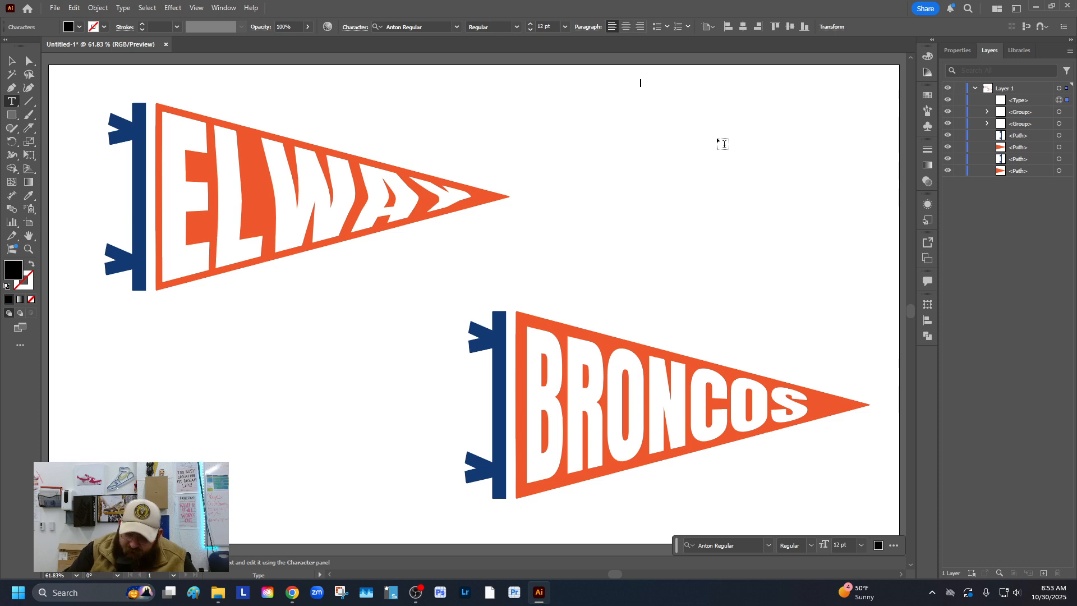
{"action": "type", "text": "MR. EREBIA"}
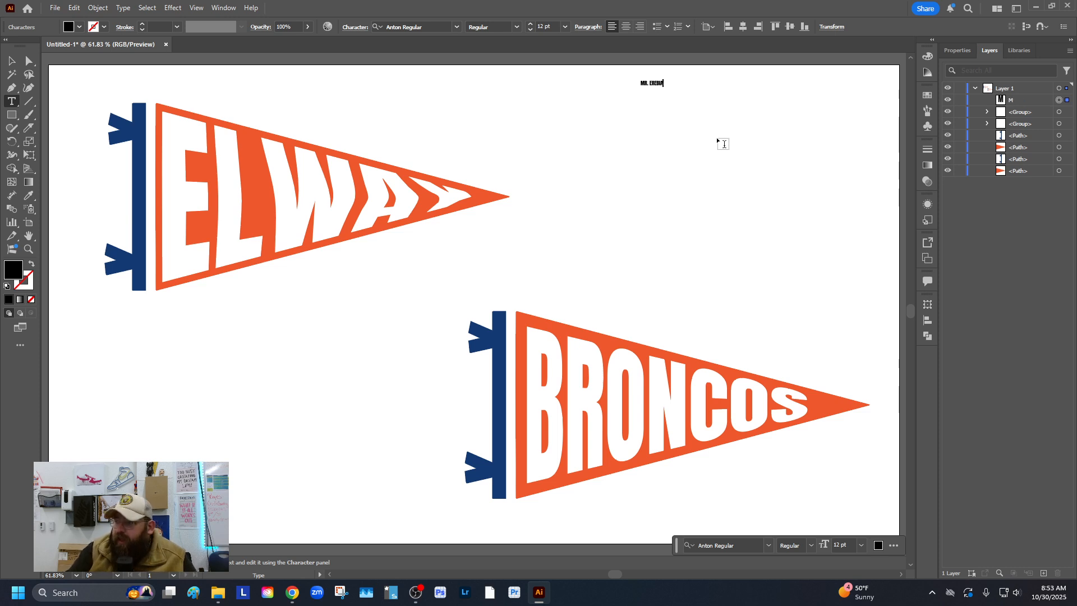
{"action": "key", "text": "Escape"}
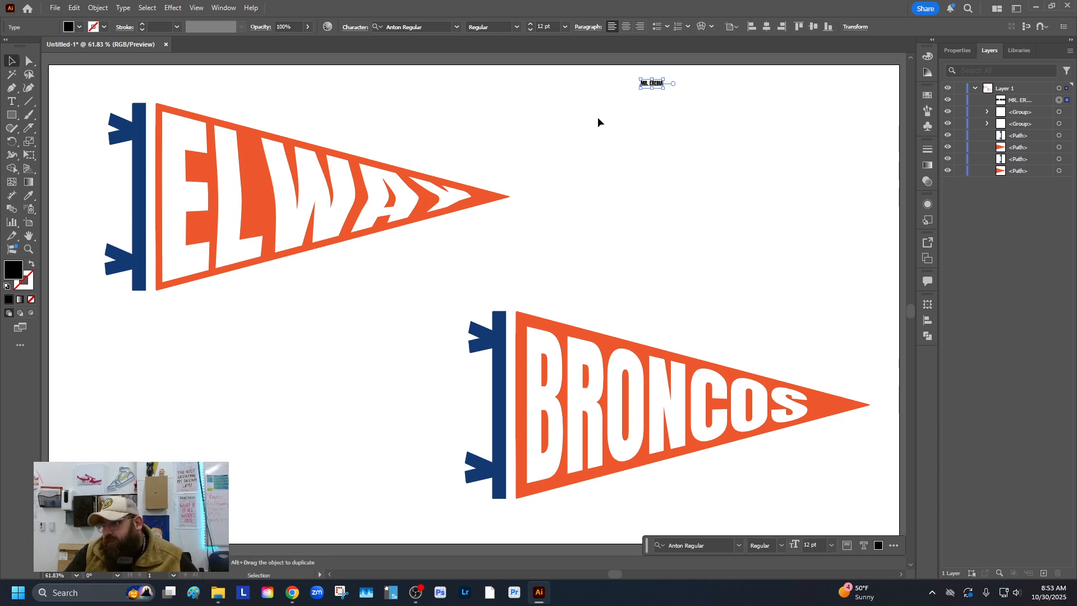
Enlarge the designer's name proportionally to about the BRONCOS lettering's width, place it in the artboard's upper-right corner and deselect it.
{"action": "left_click_drag", "start_coordinate": [662, 91], "coordinate": [793, 109]}
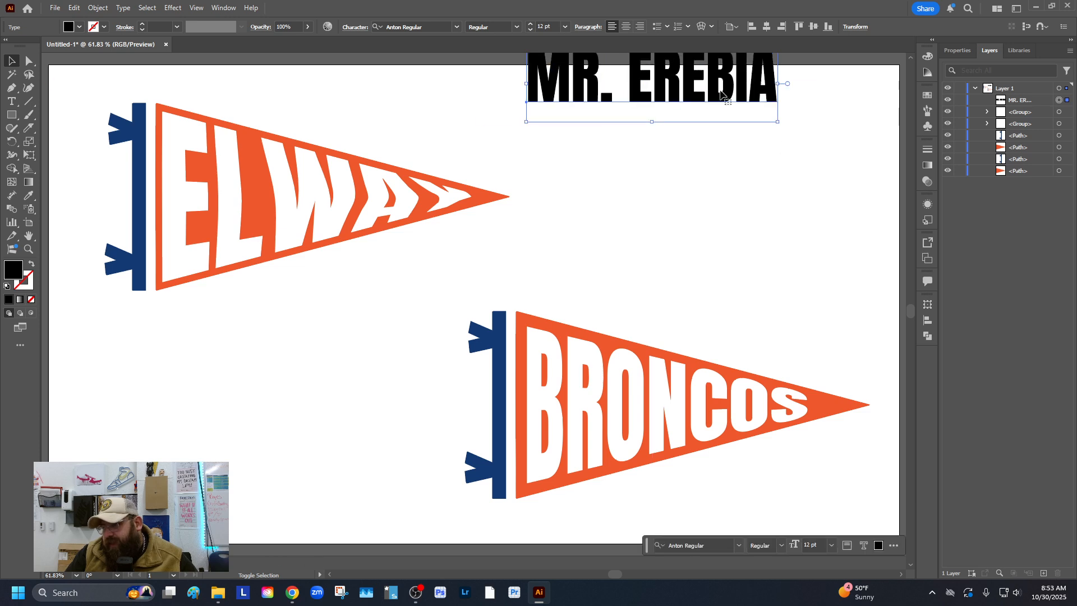
{"action": "left_click_drag", "start_coordinate": [723, 86], "coordinate": [798, 110]}
{"action": "left_click", "coordinate": [698, 199]}
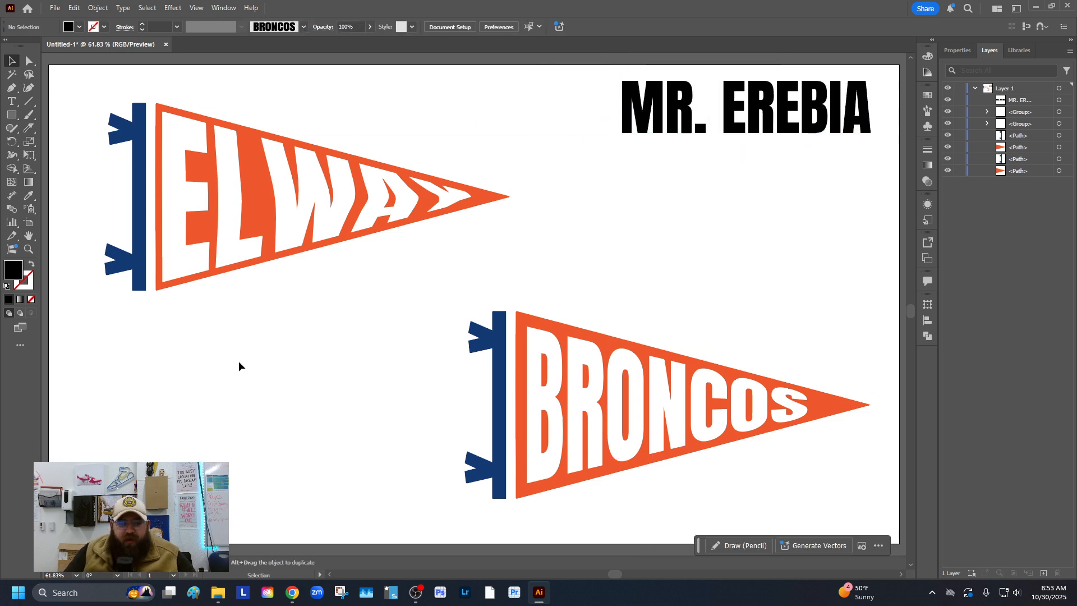
{"action": "left_click", "coordinate": [55, 7]}
{"action": "mouse_move", "coordinate": [109, 265]}
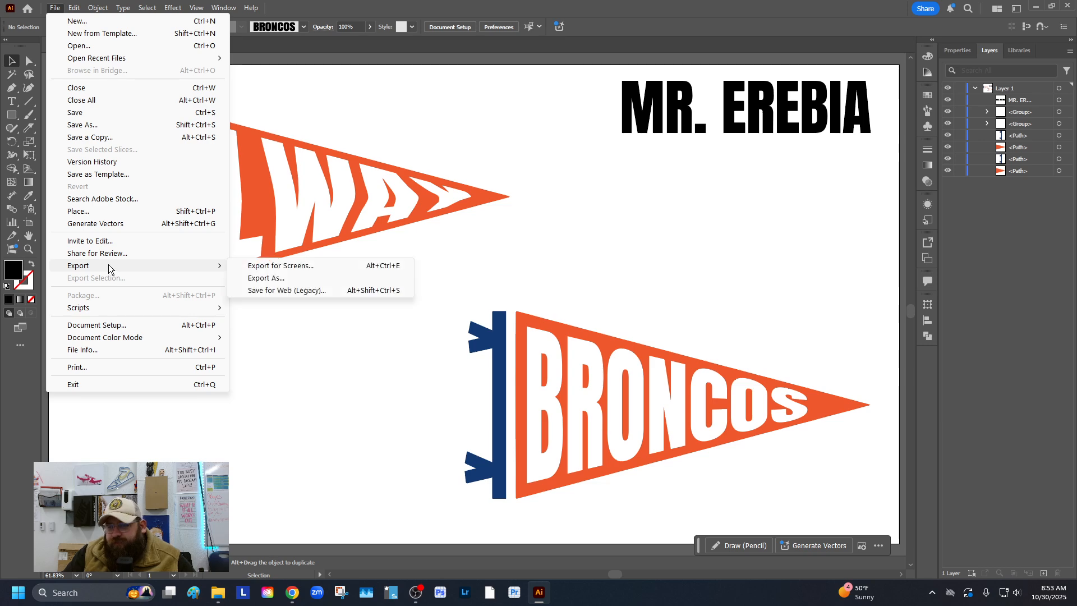
{"action": "left_click", "coordinate": [292, 278]}
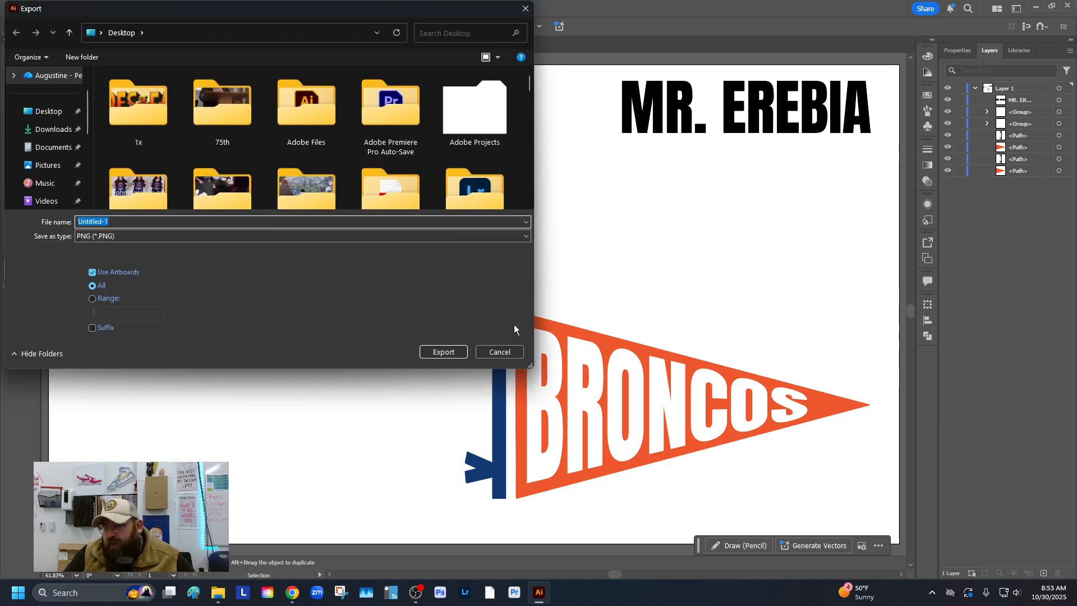
{"action": "left_click", "coordinate": [494, 352]}
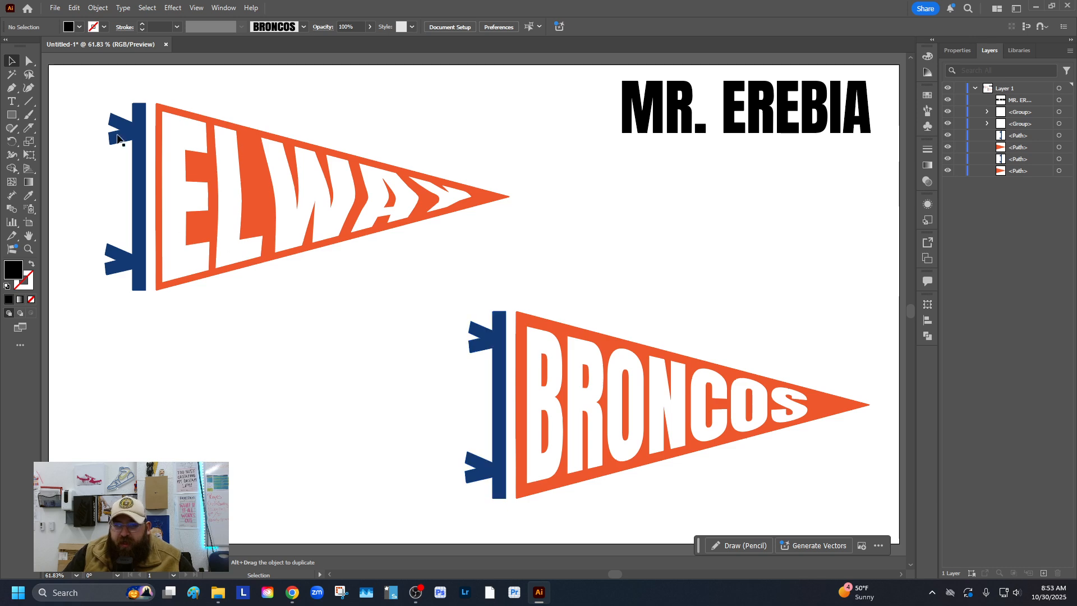
Start exporting the artboard to the Desktop as a PNG file named BRONCOS.
{"action": "left_click", "coordinate": [54, 9]}
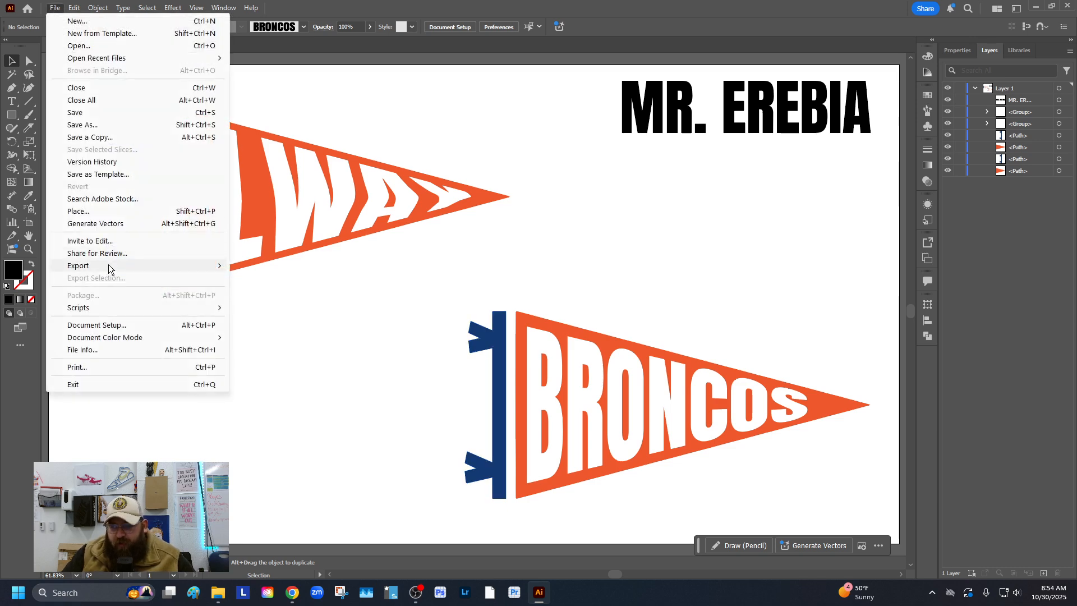
{"action": "mouse_move", "coordinate": [109, 266]}
{"action": "left_click", "coordinate": [266, 278]}
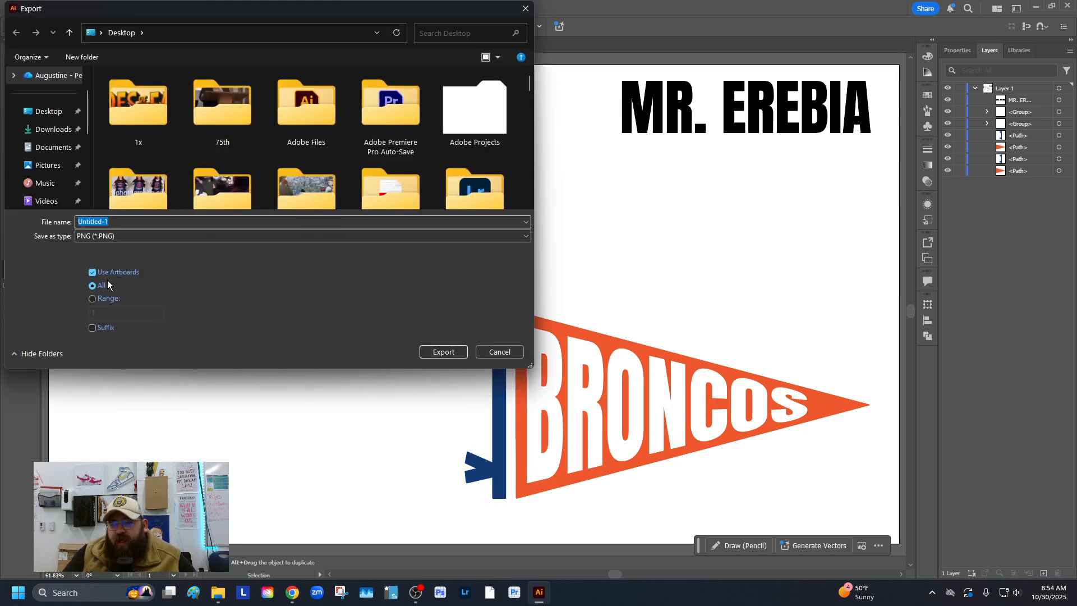
{"action": "type", "text": "bRONCOS"}
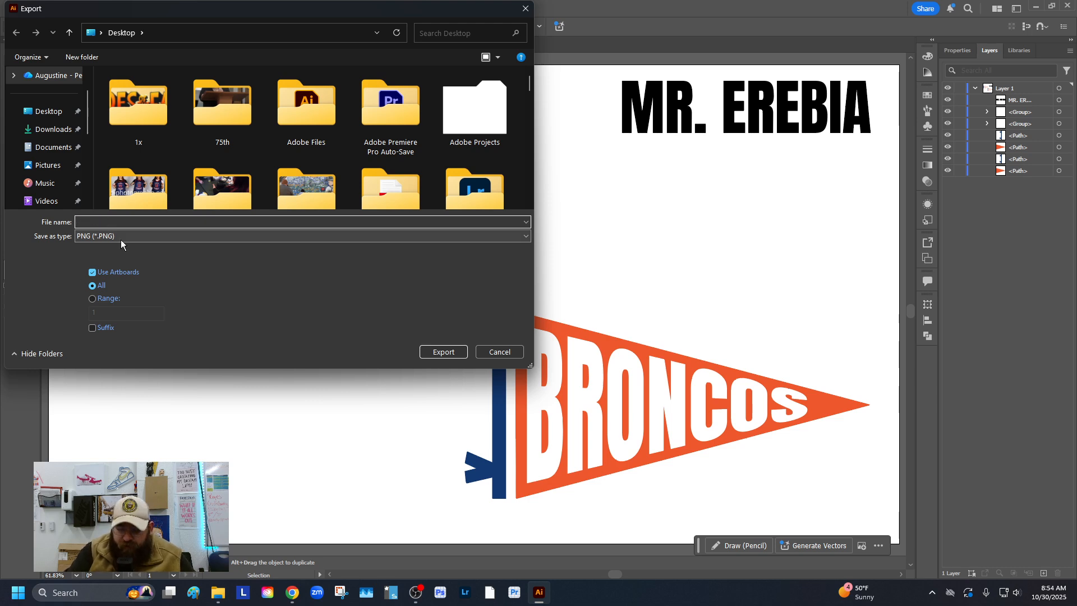
{"action": "type", "text": "BRONCOS"}
{"action": "key", "text": "Return"}
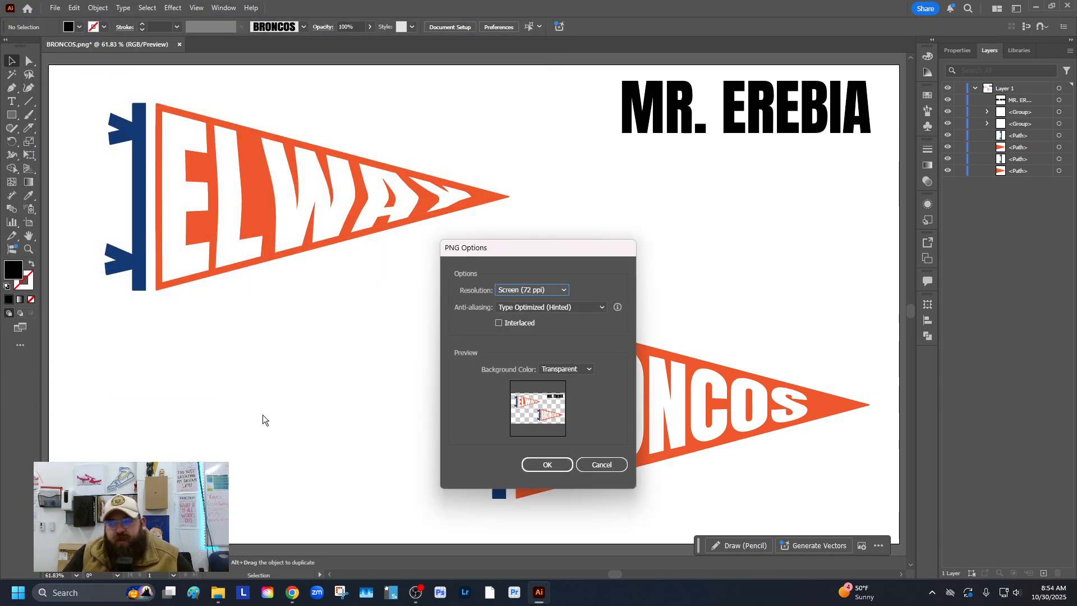
Choose a white background color for the PNG and complete the export.
{"action": "left_click", "coordinate": [566, 369]}
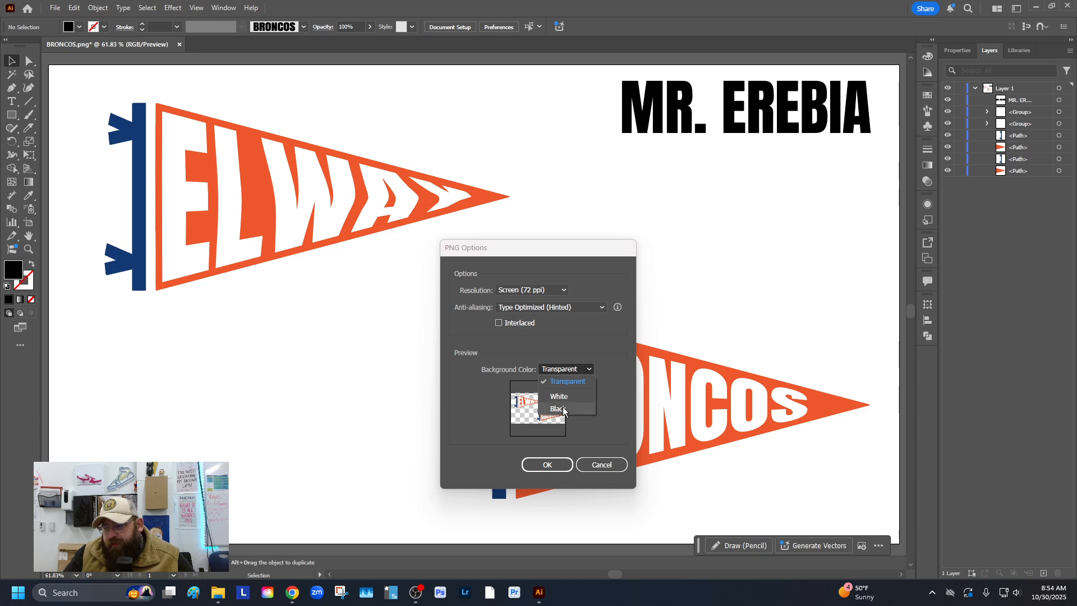
{"action": "left_click", "coordinate": [556, 390]}
{"action": "left_click", "coordinate": [543, 465]}
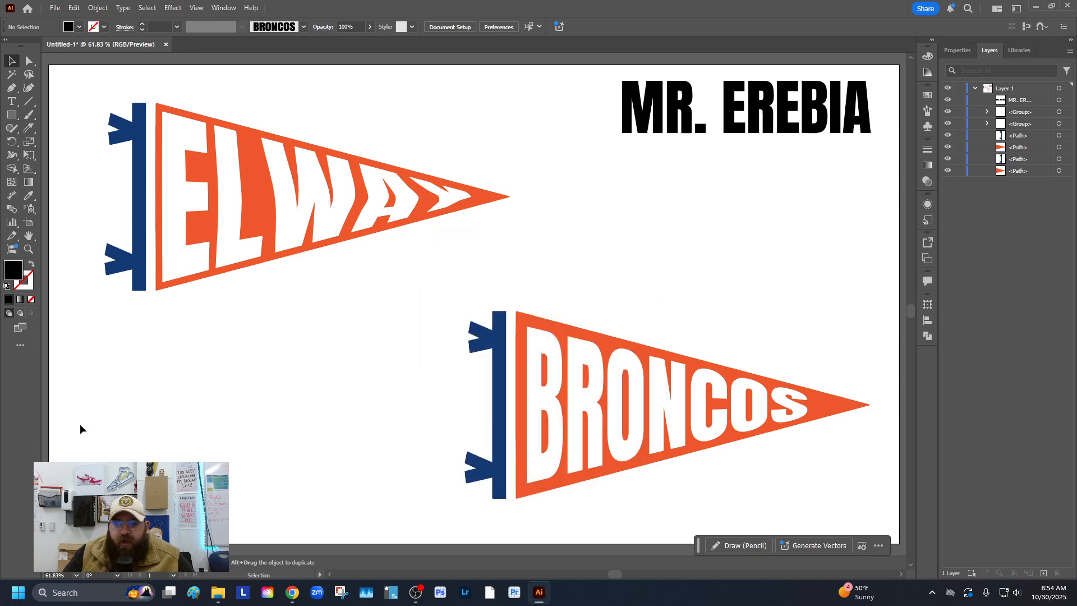